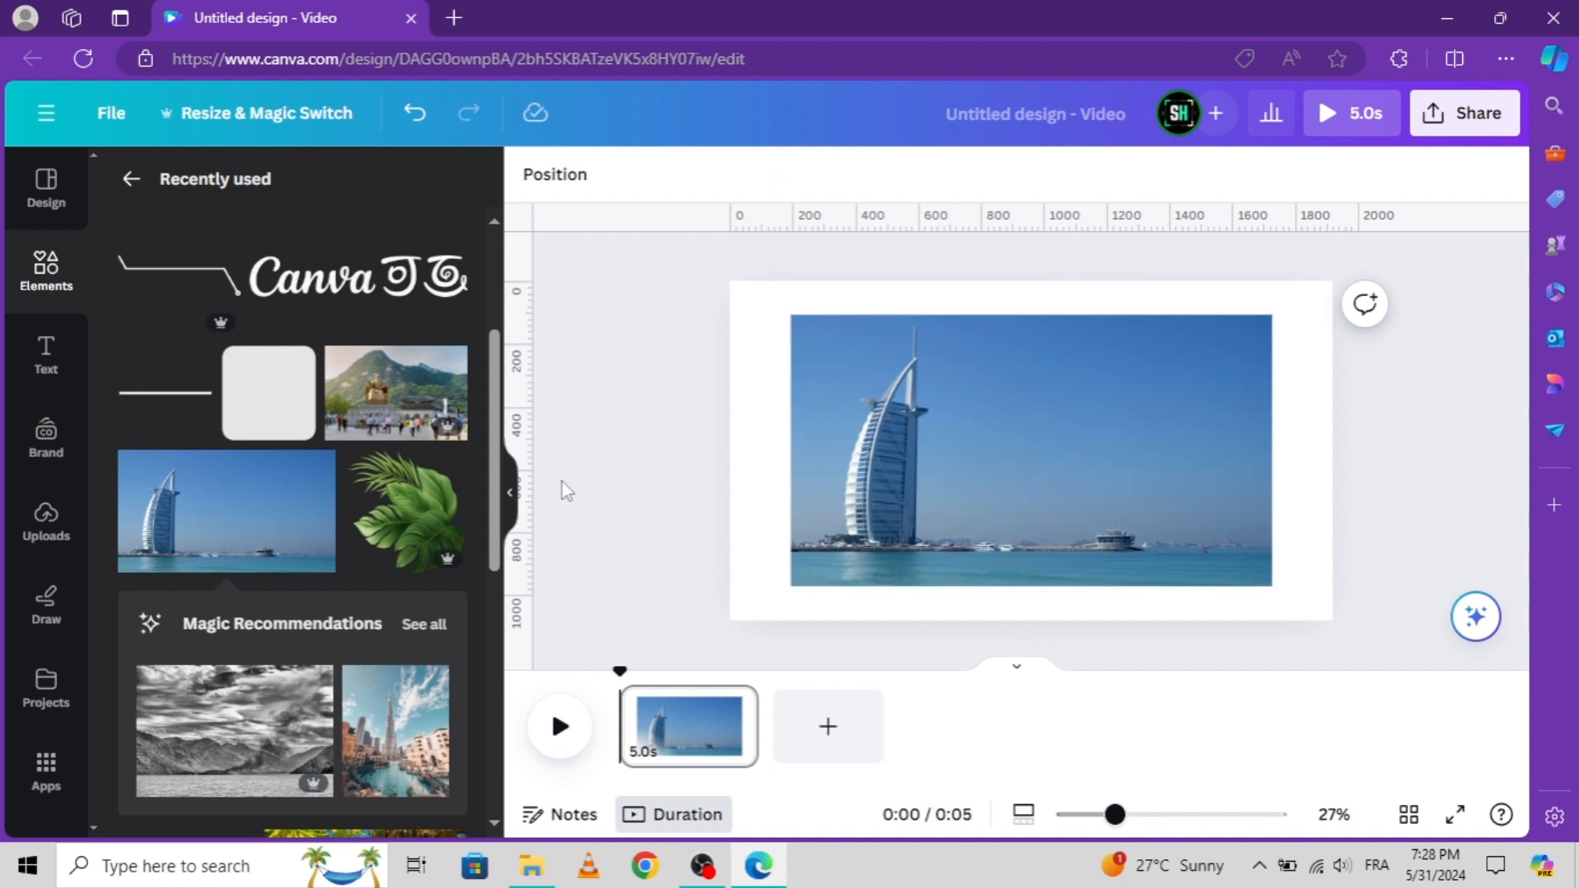
# - Enlarge the hotel tower photo so it fills the whole page
pyautogui.click(51, 278)
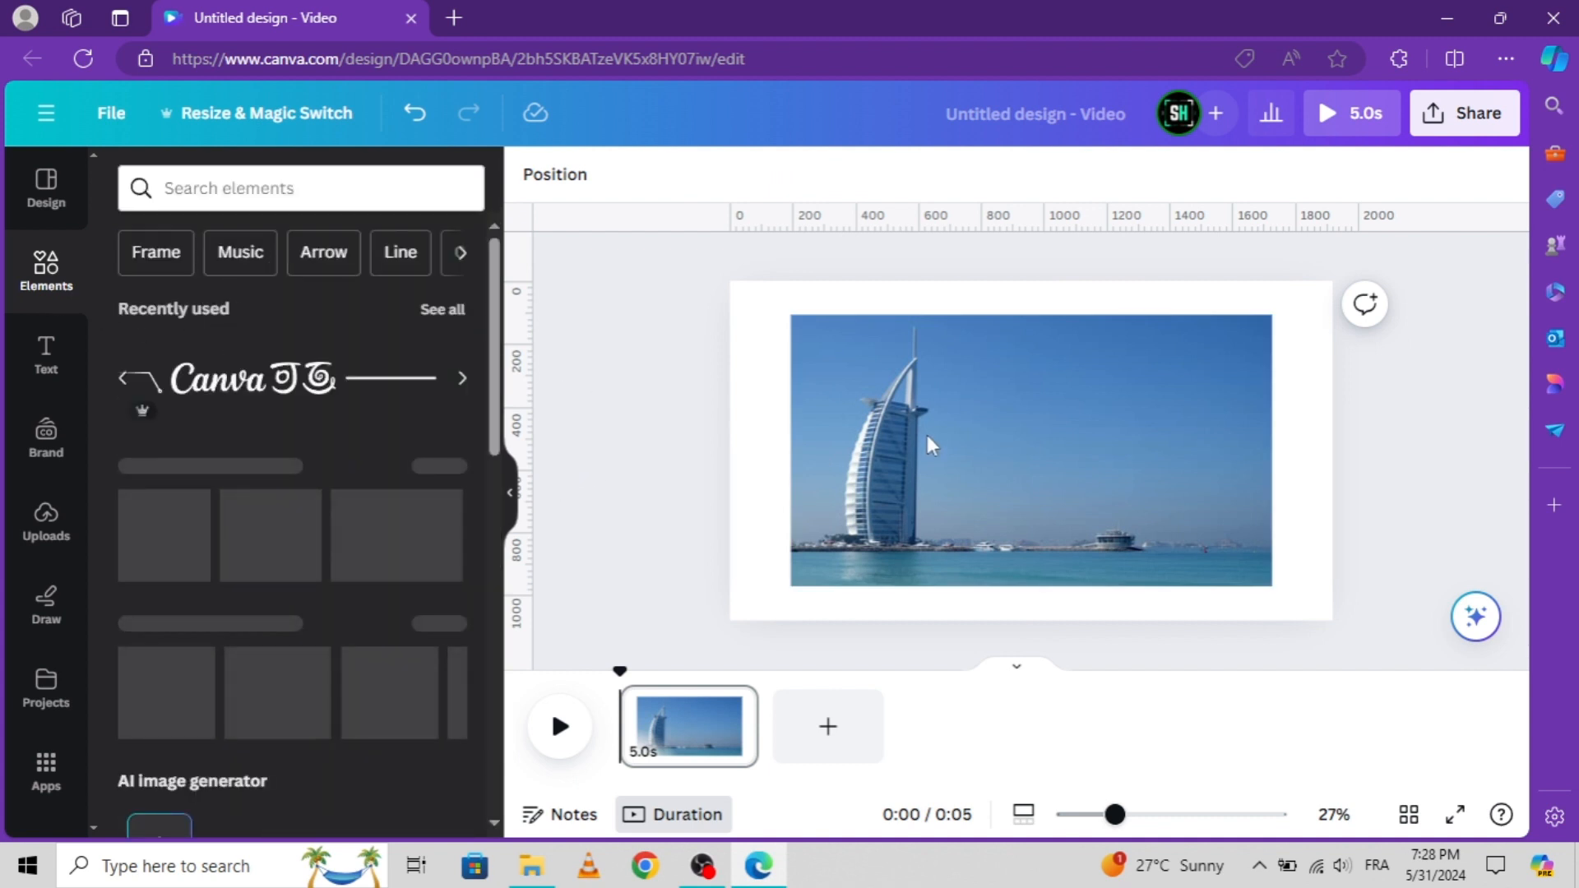
pyautogui.moveTo(933, 431); pyautogui.dragTo(872, 397)
pyautogui.moveTo(1212, 557); pyautogui.dragTo(1332, 622)
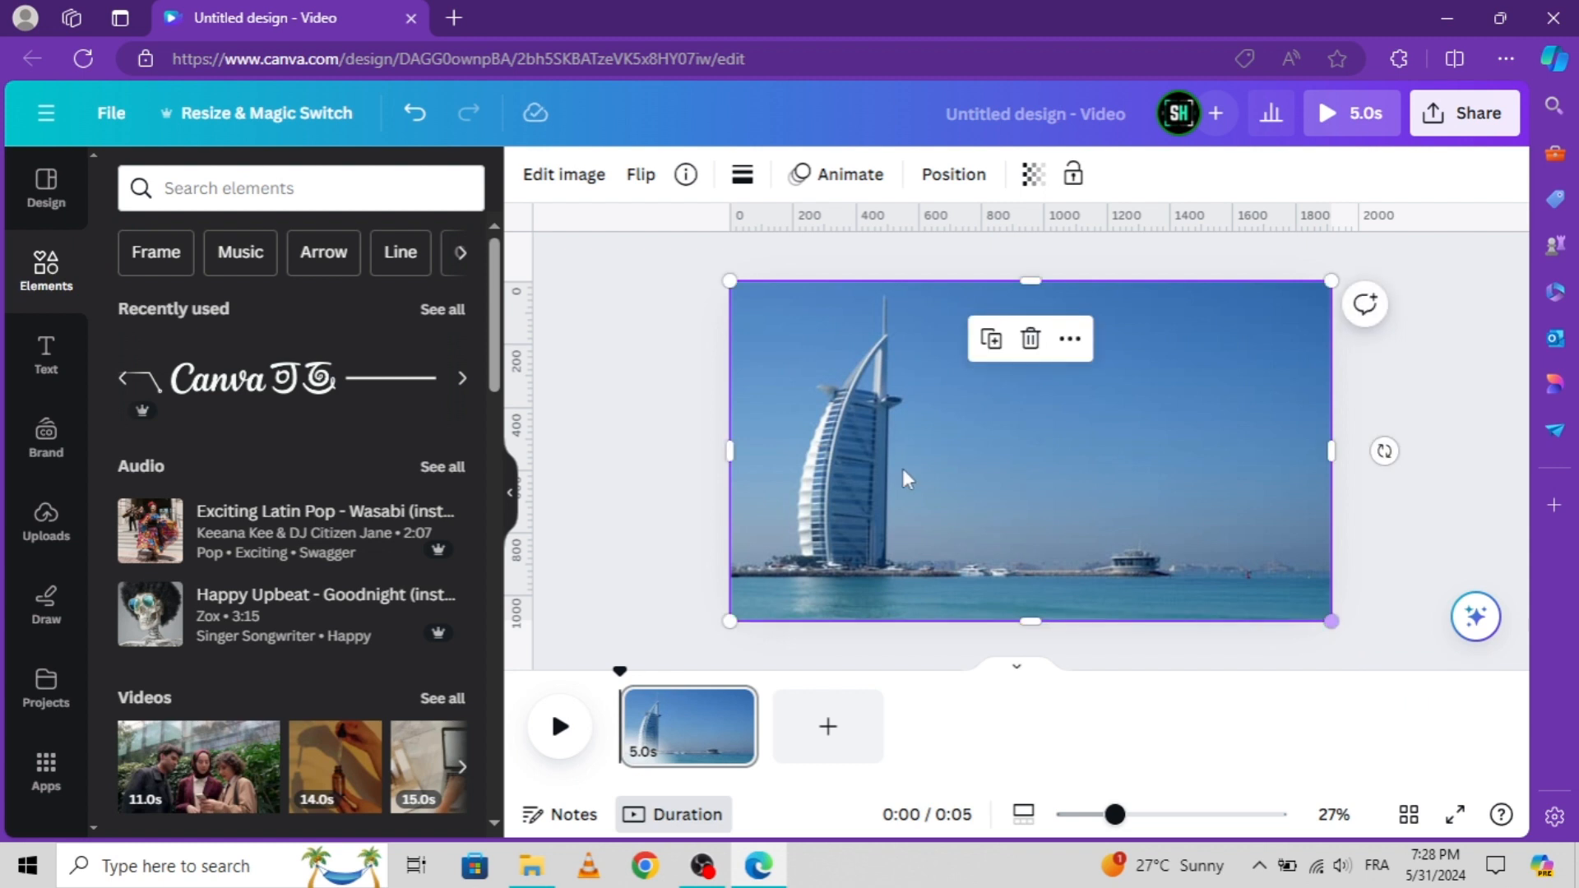
pyautogui.click(655, 427)
# - Search the elements for "line" and add a plain solid line to the page
pyautogui.click(212, 188)
pyautogui.write('li')
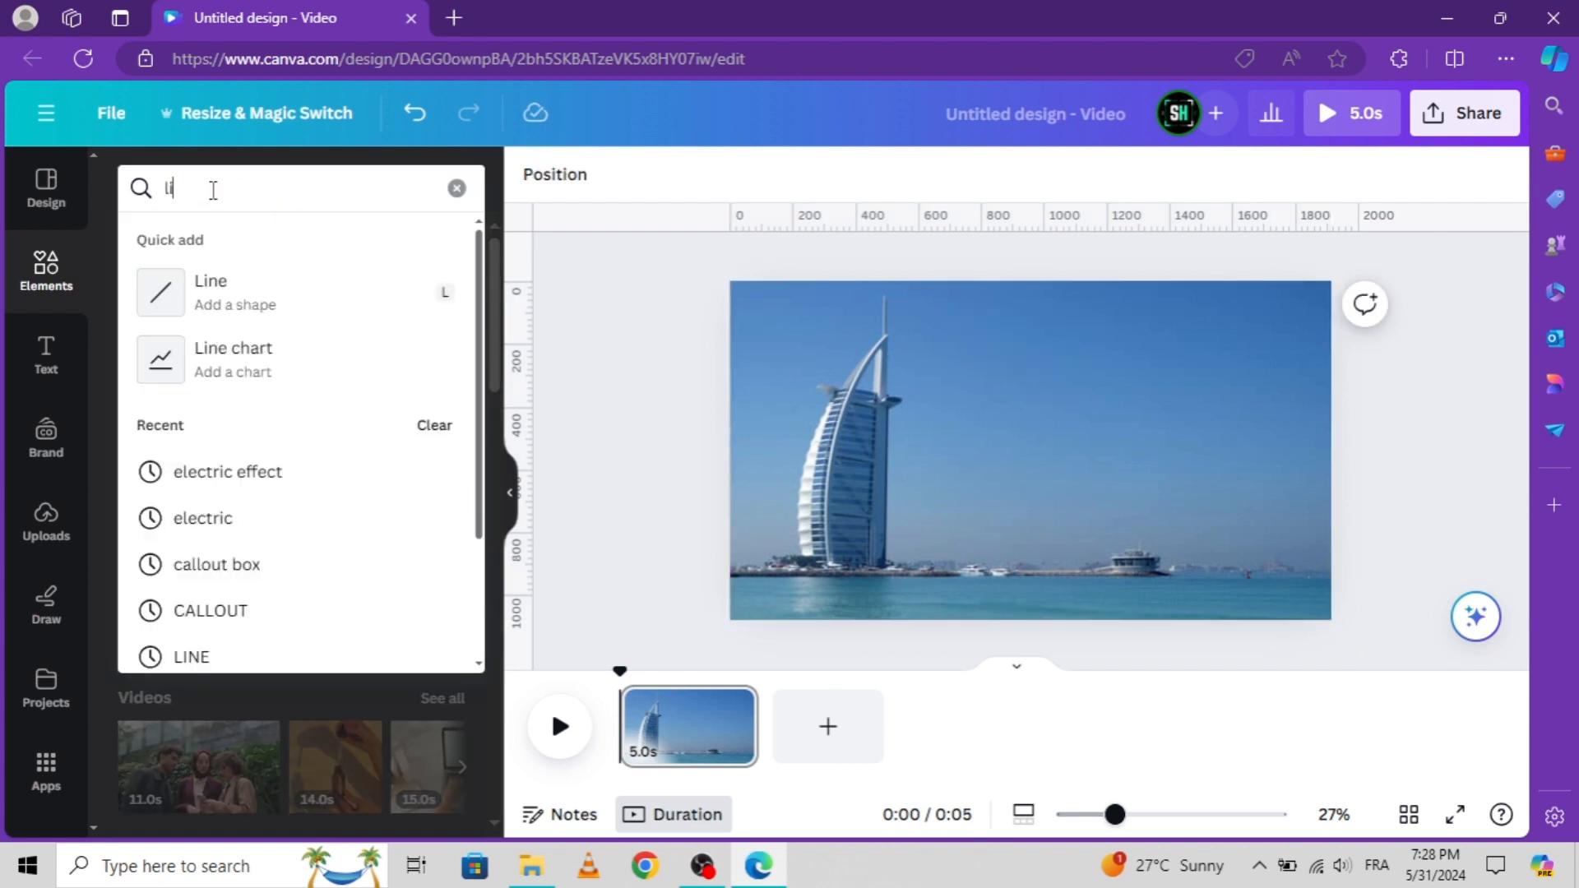
pyautogui.write('ne')
pyautogui.press('Return')
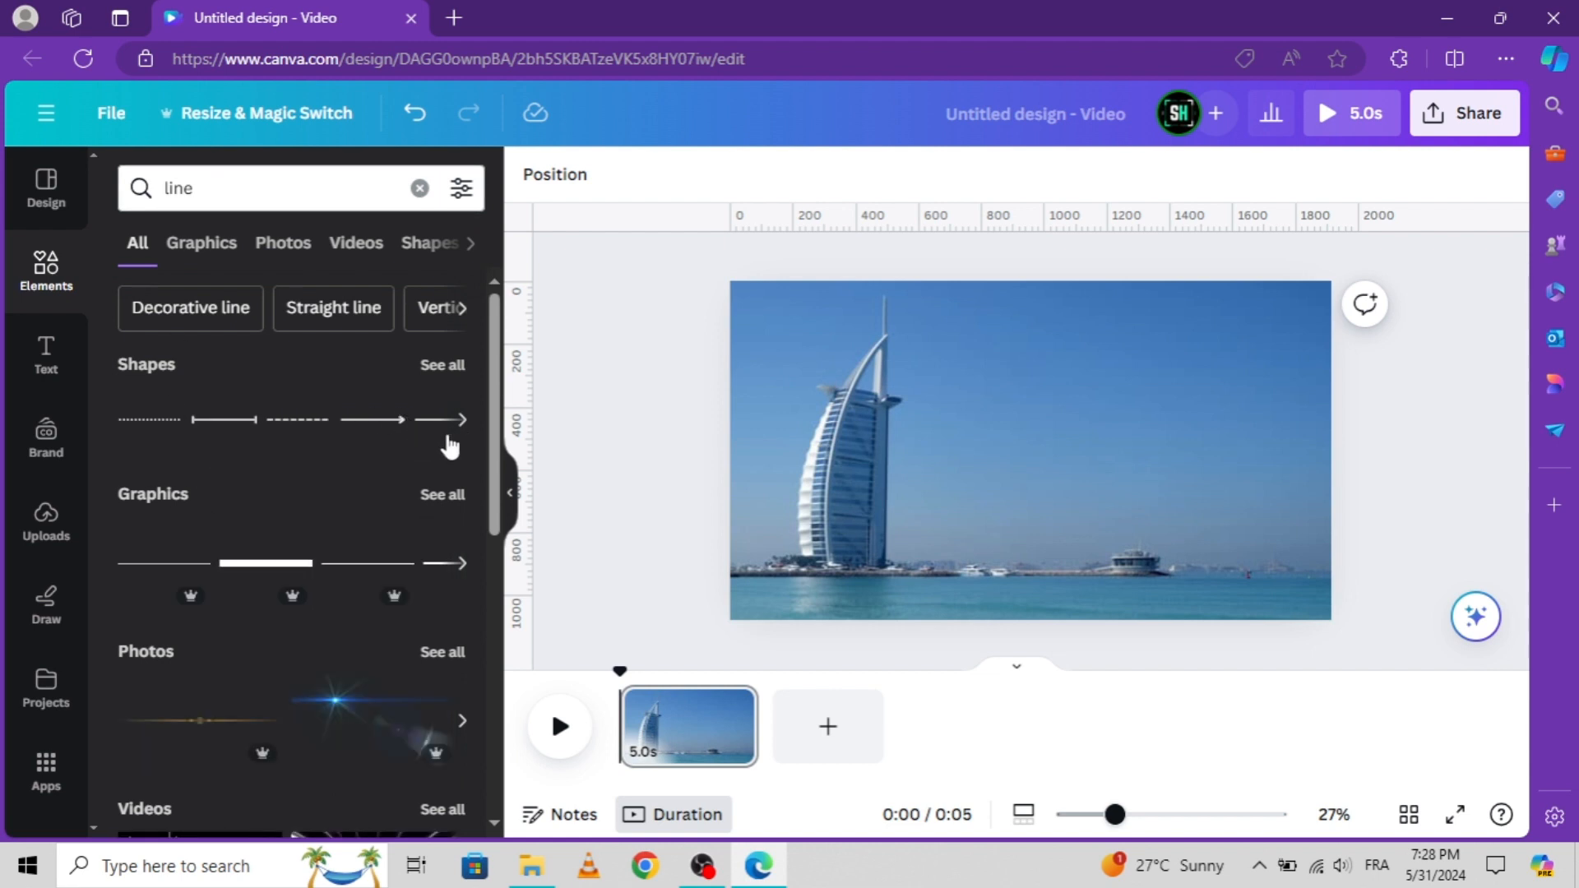
pyautogui.click(462, 423)
pyautogui.click(141, 440)
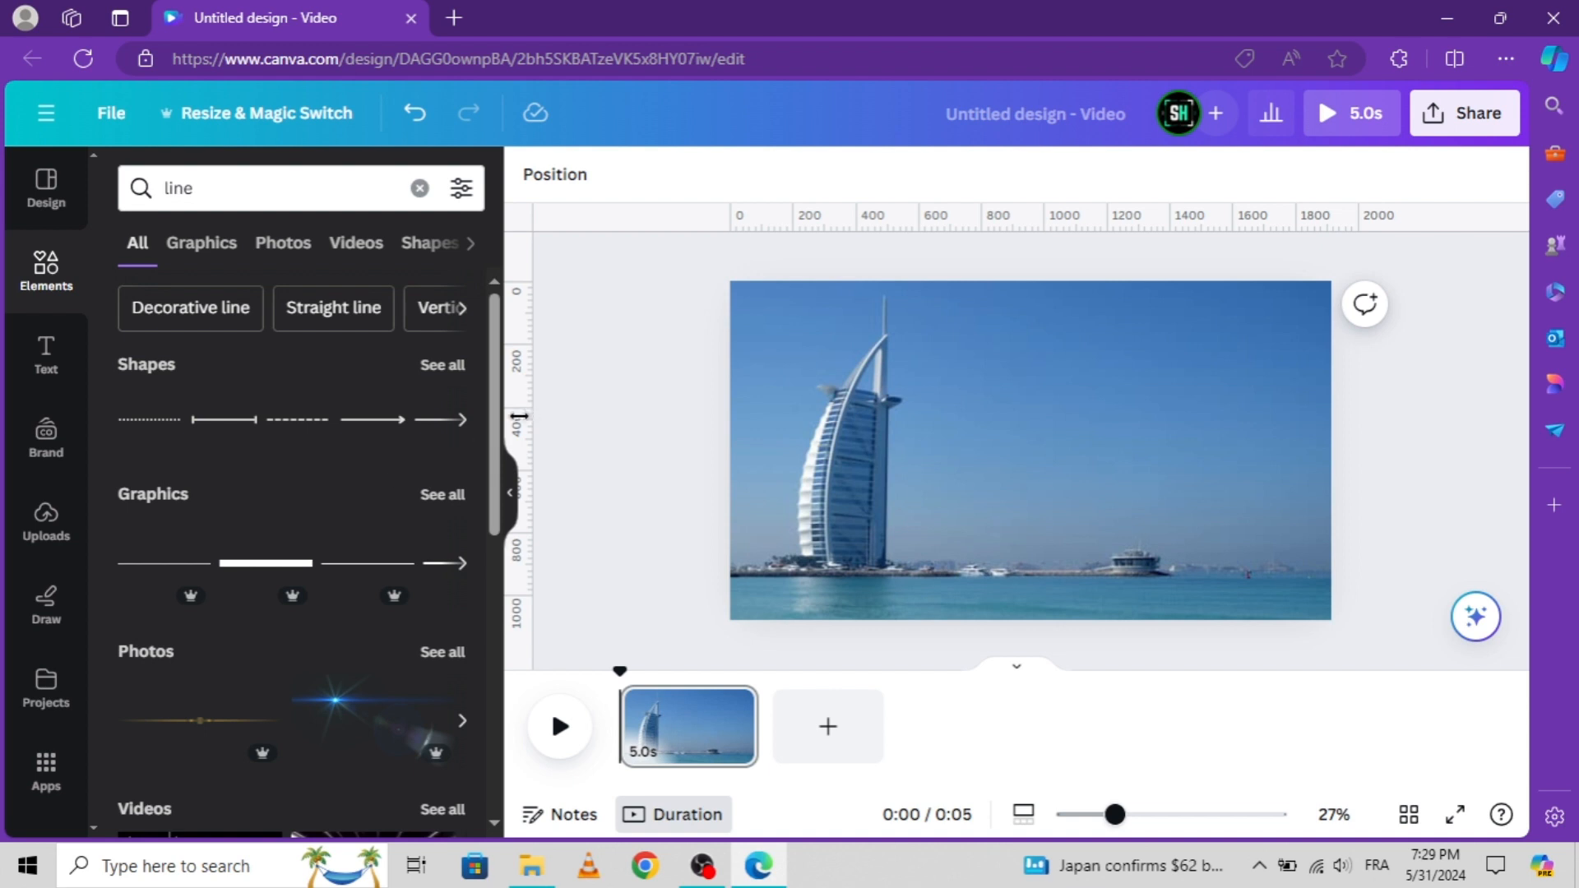
pyautogui.click(437, 428)
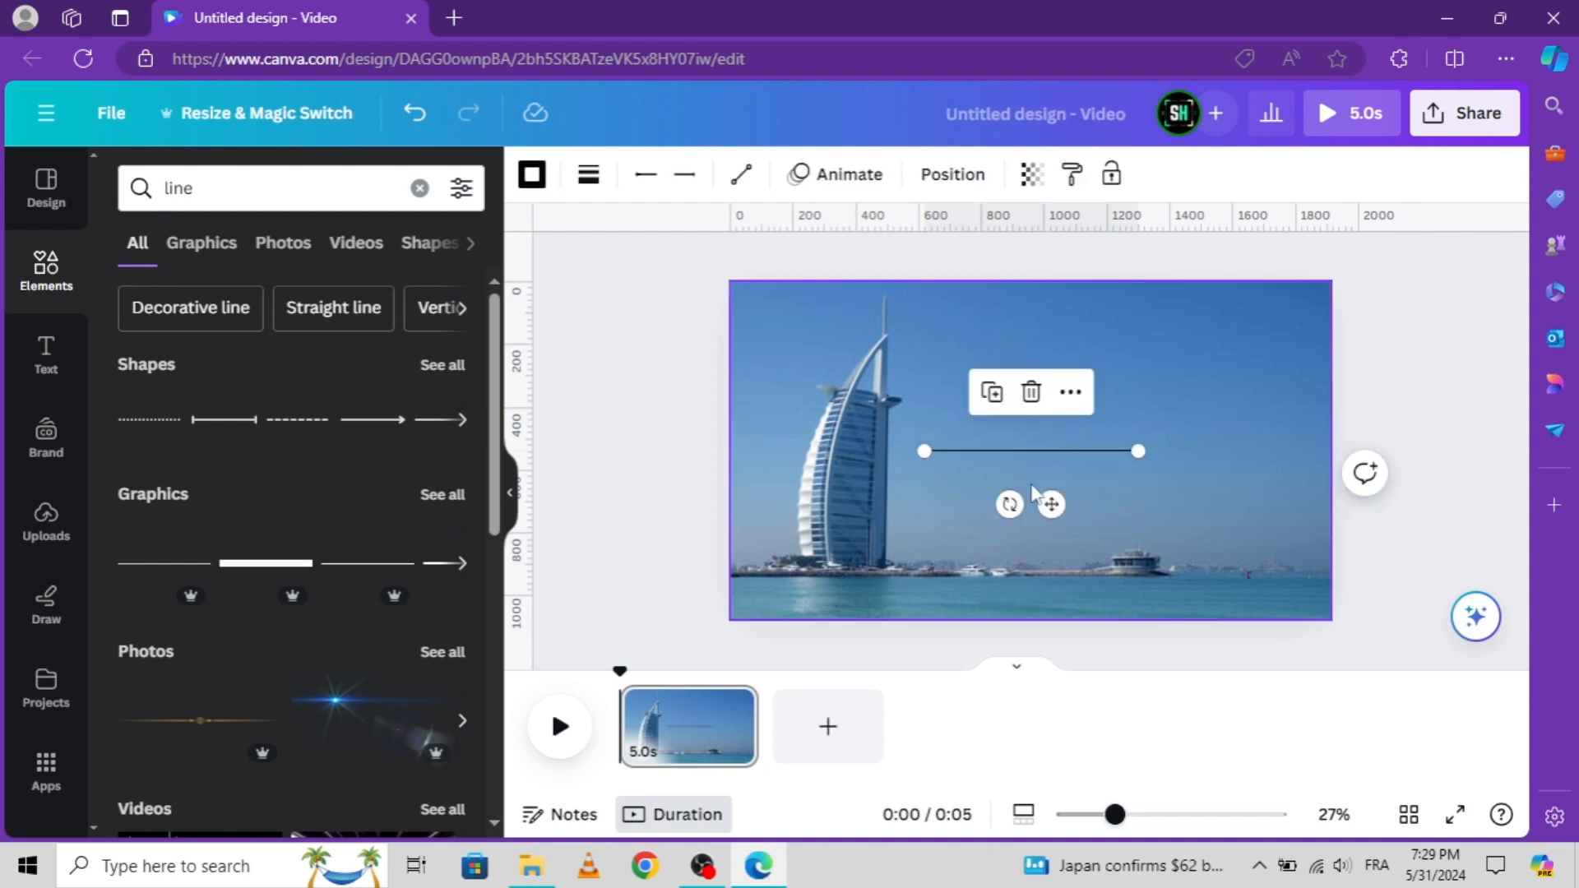
# - Run the line diagonally from the tower's upper tip into the sky and give its start a filled circle
pyautogui.moveTo(998, 503); pyautogui.dragTo(970, 473)
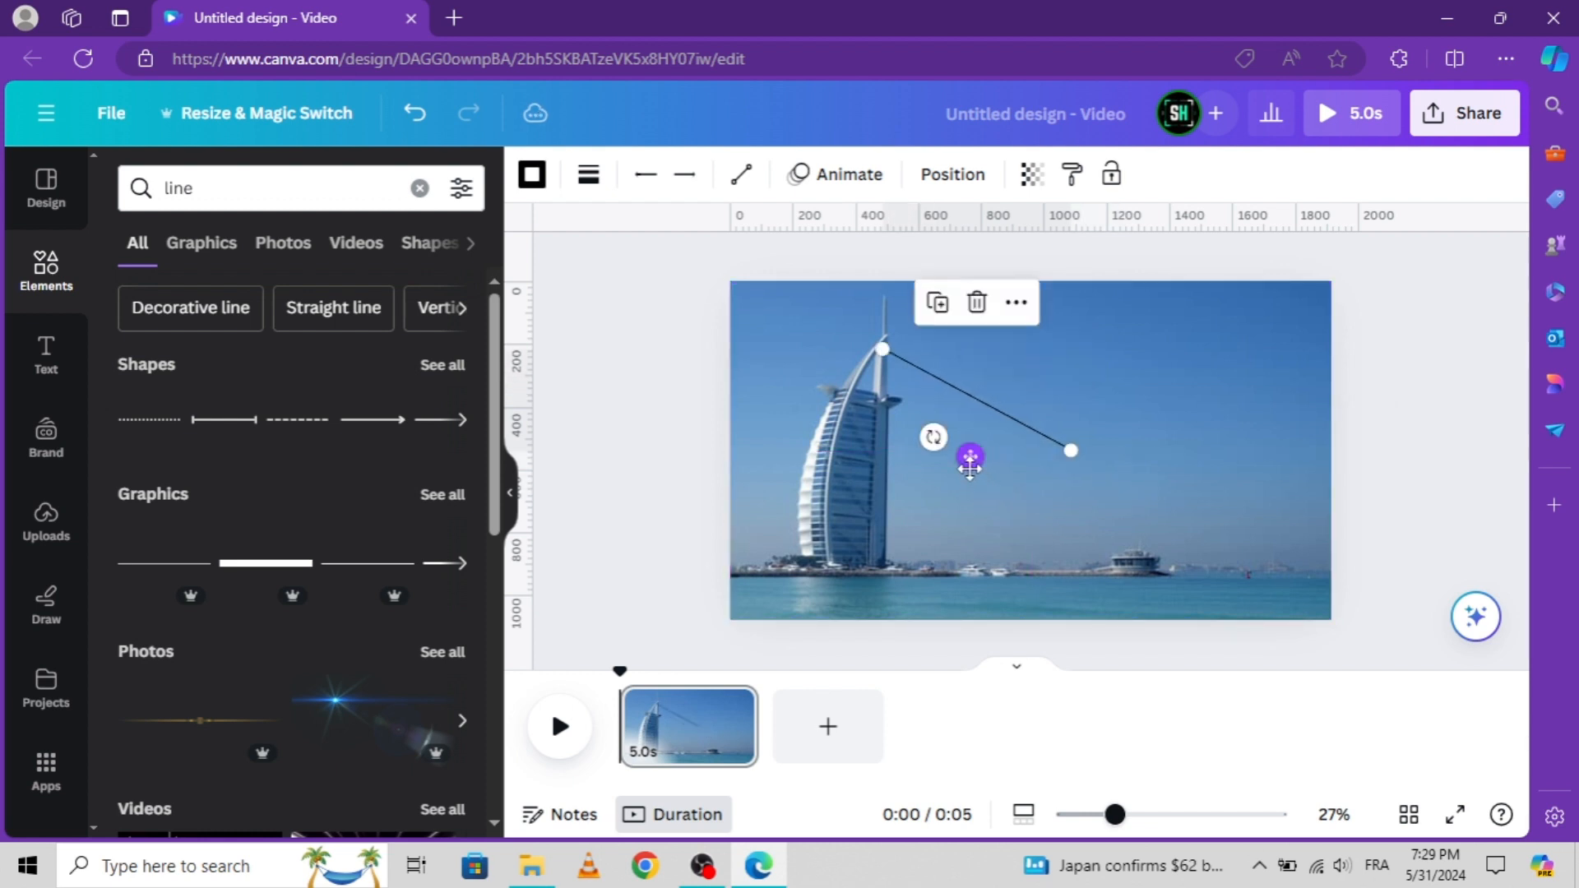
pyautogui.moveTo(1065, 445); pyautogui.dragTo(990, 415)
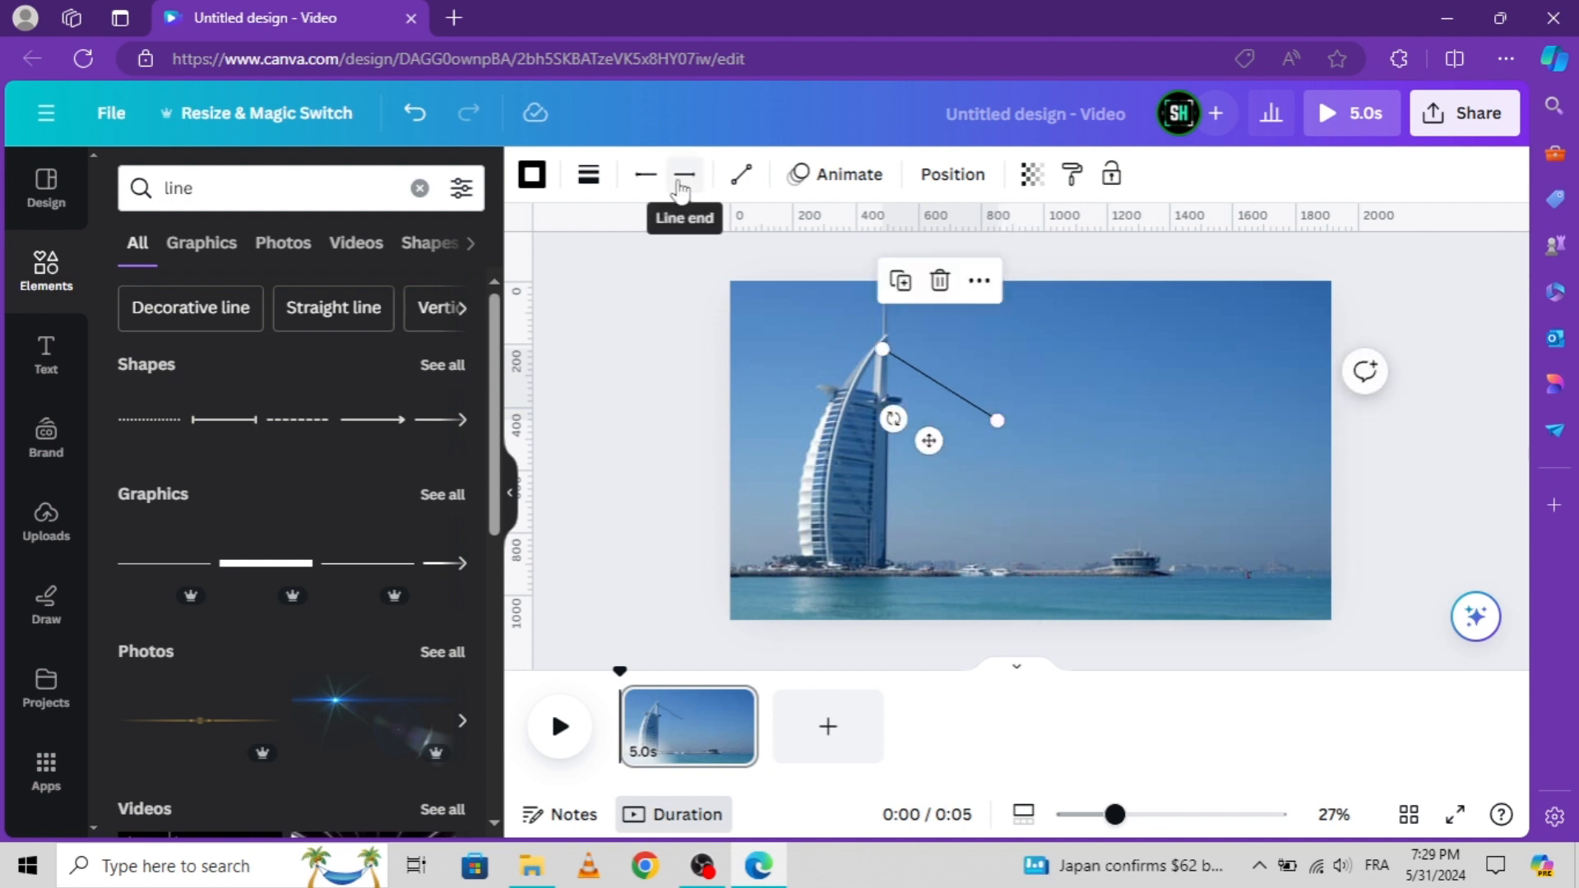
pyautogui.click(645, 173)
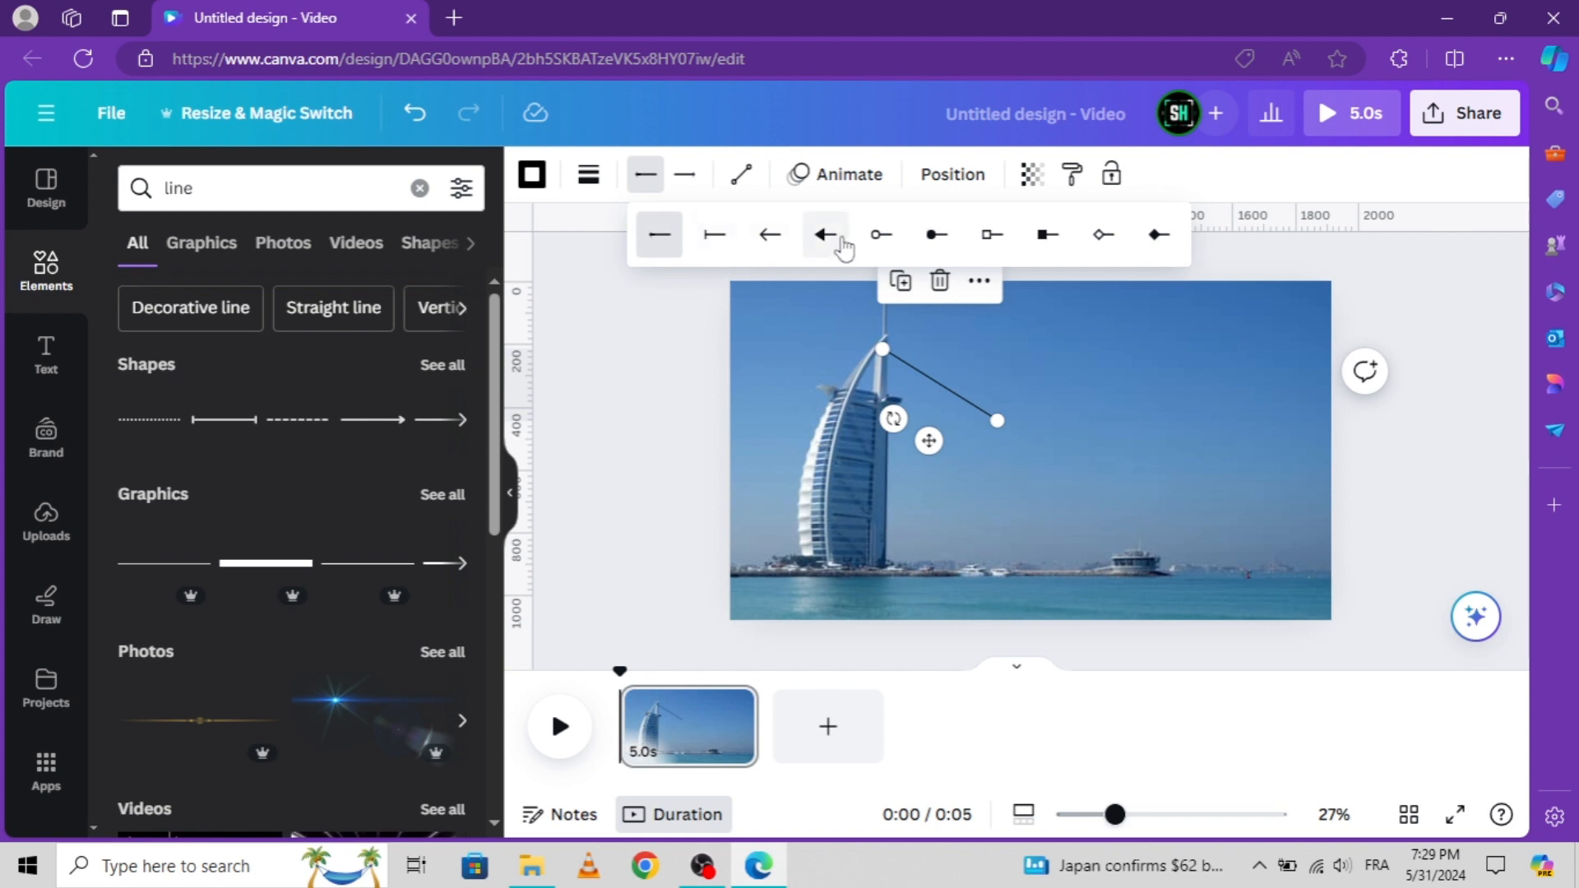
pyautogui.click(936, 235)
pyautogui.click(659, 352)
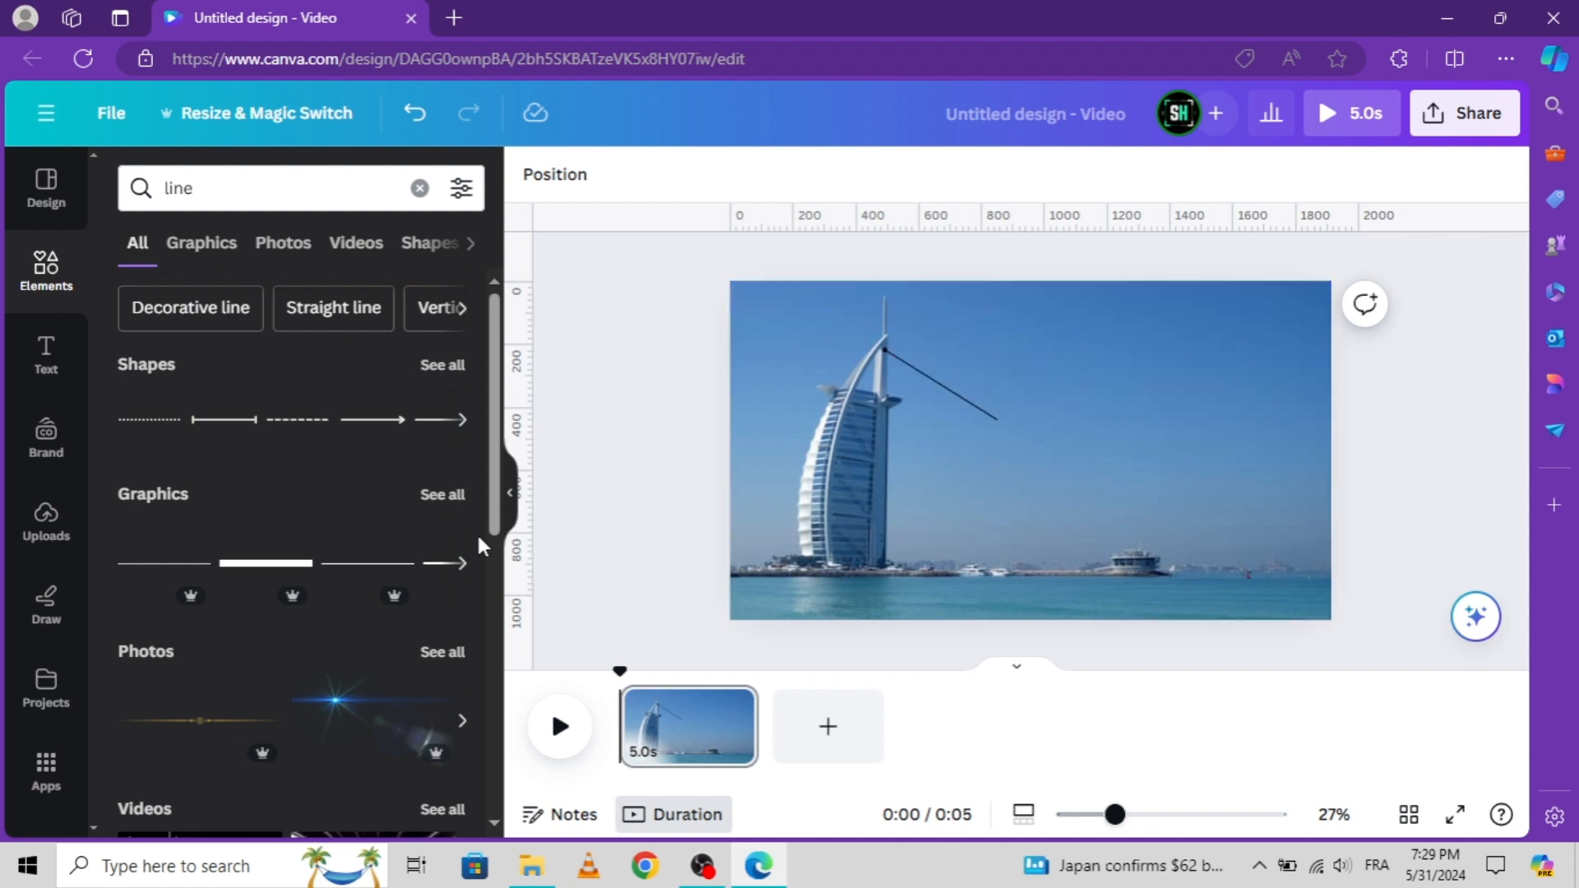
# - Add a second solid line running horizontally from the diagonal line's free end and shorten it
pyautogui.click(434, 421)
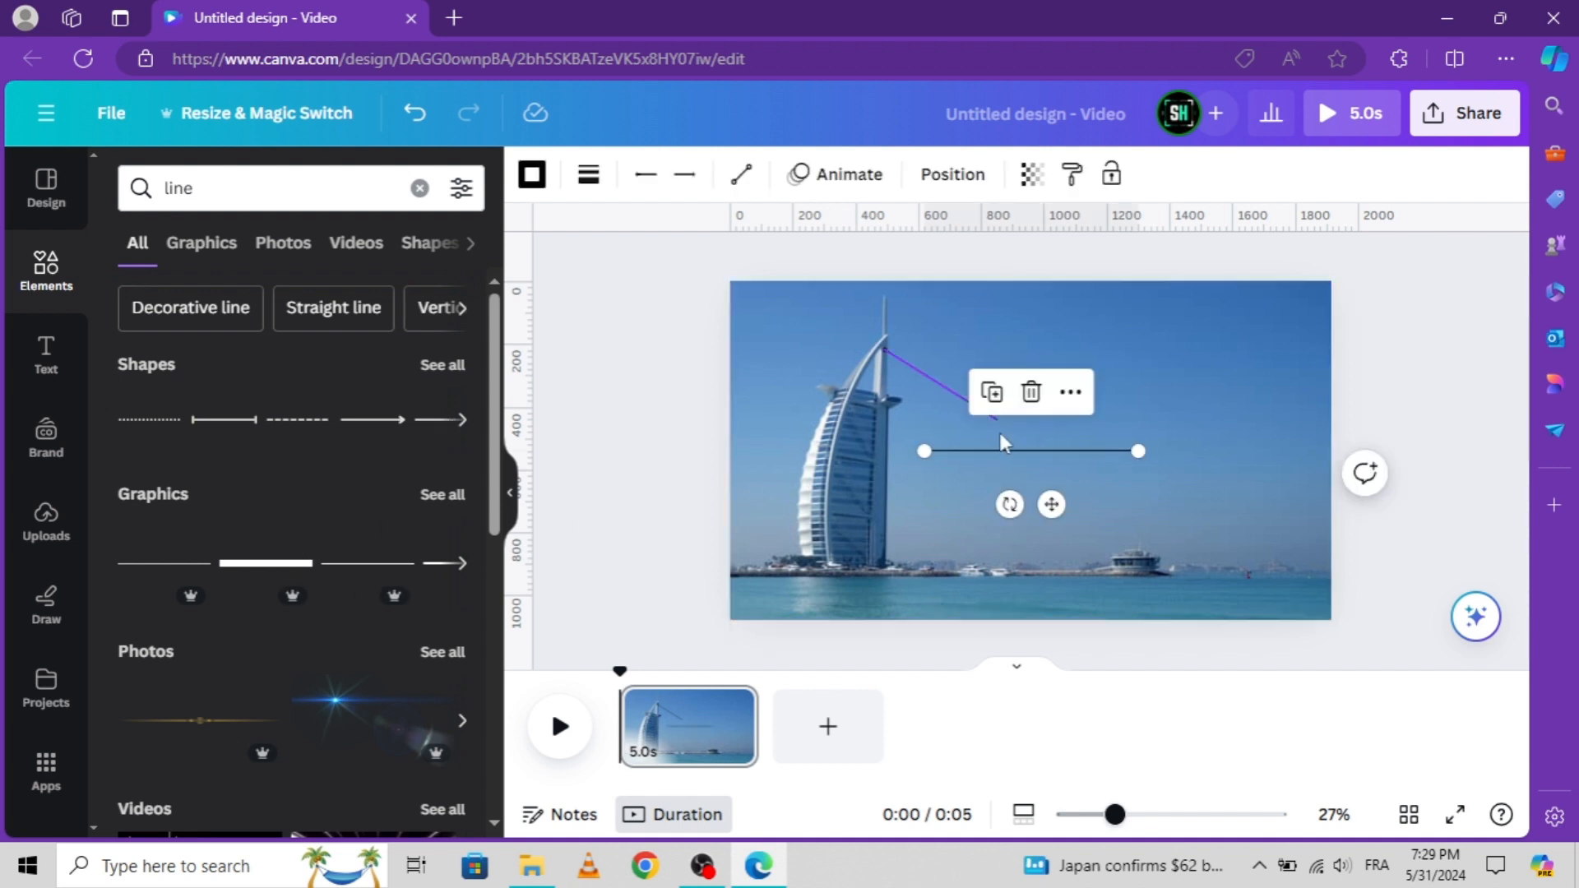
pyautogui.moveTo(1053, 504); pyautogui.dragTo(1140, 476)
pyautogui.moveTo(1213, 421); pyautogui.dragTo(1158, 425)
pyautogui.click(652, 454)
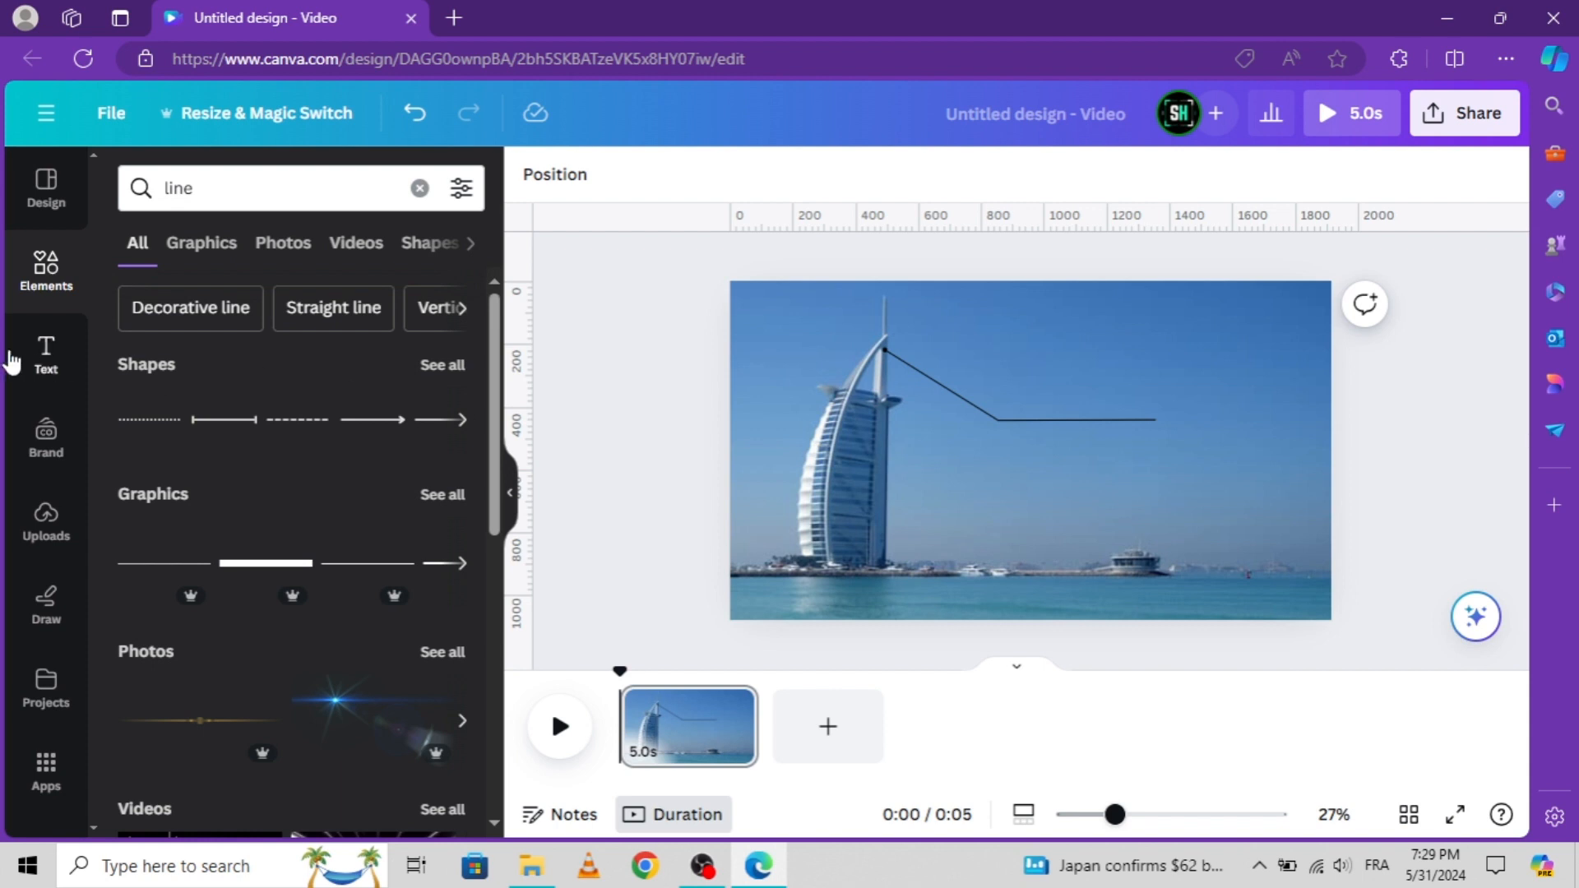
pyautogui.click(43, 354)
pyautogui.click(186, 191)
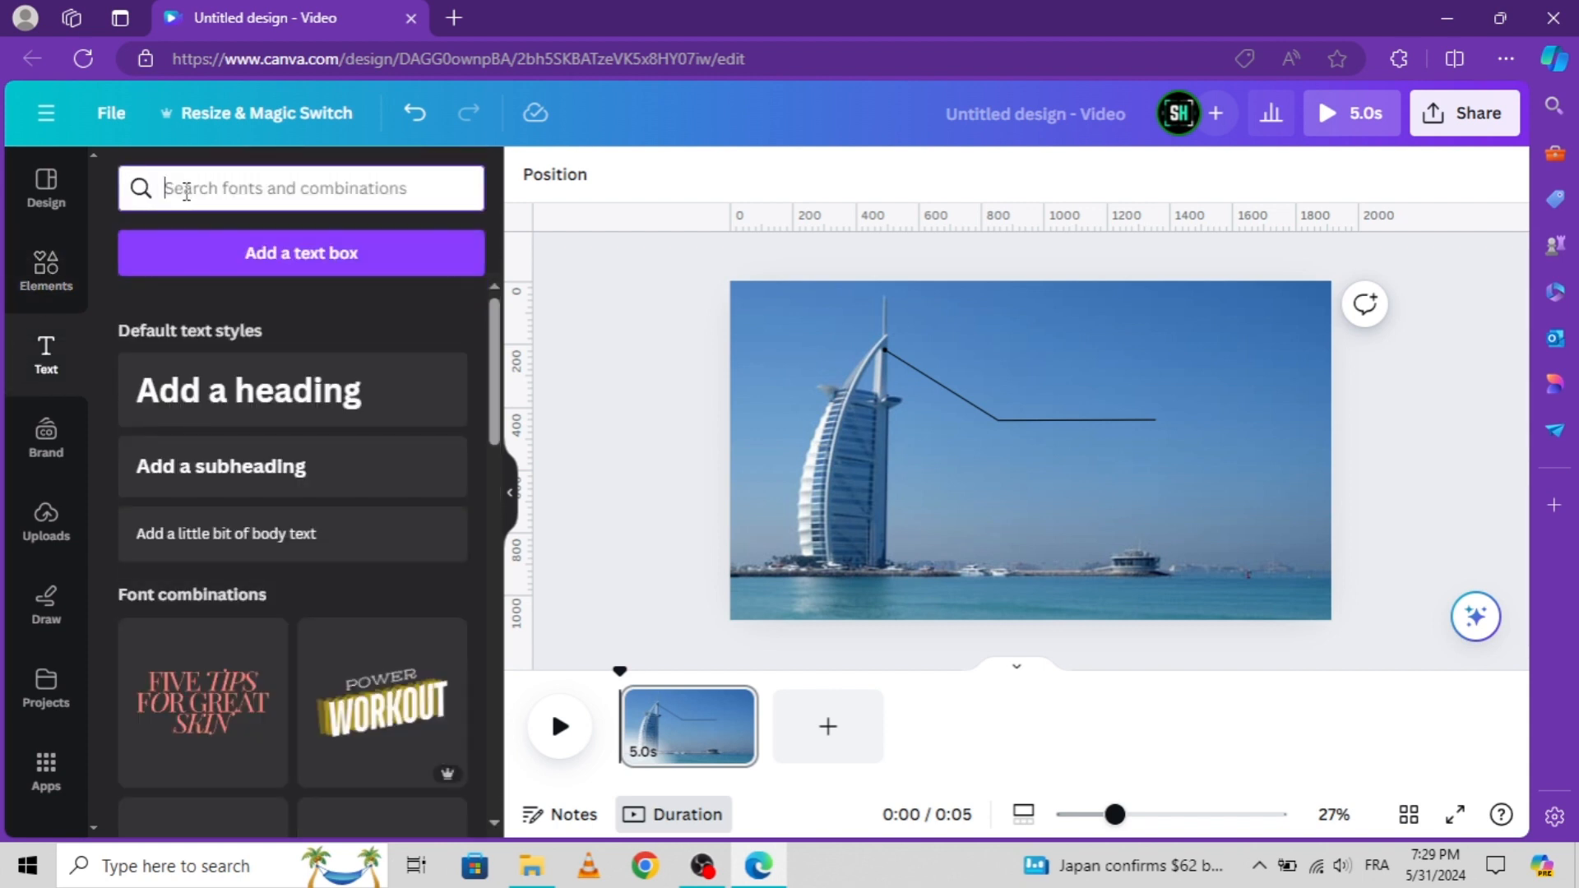
pyautogui.write('shape')
pyautogui.press('Return')
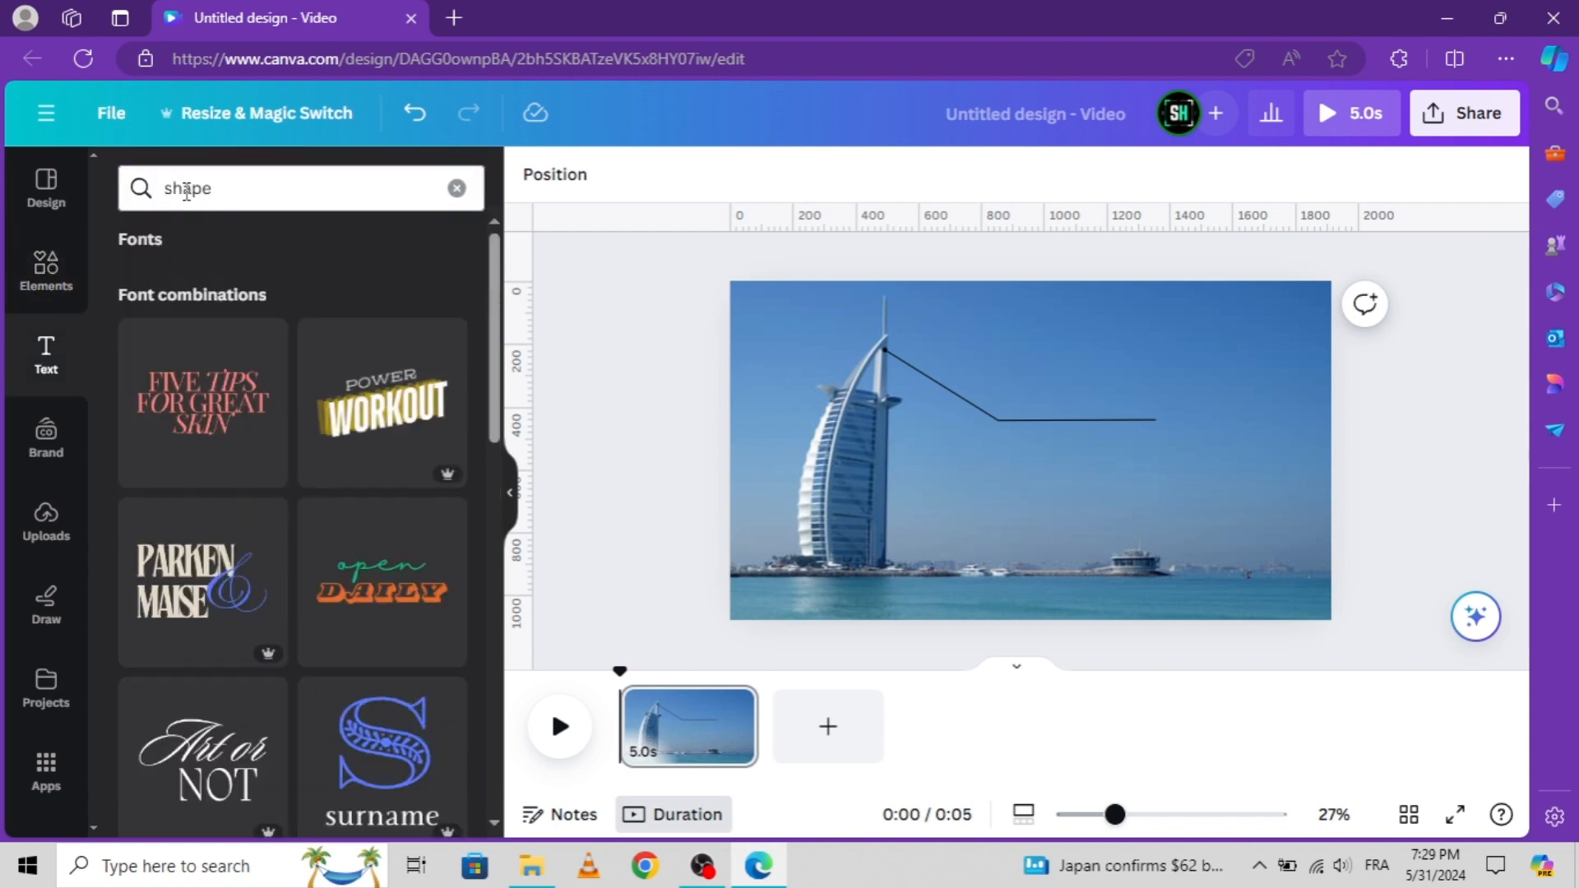
# - Search the elements for "shape" and place the square shape over the sky as a rectangle
pyautogui.click(29, 272)
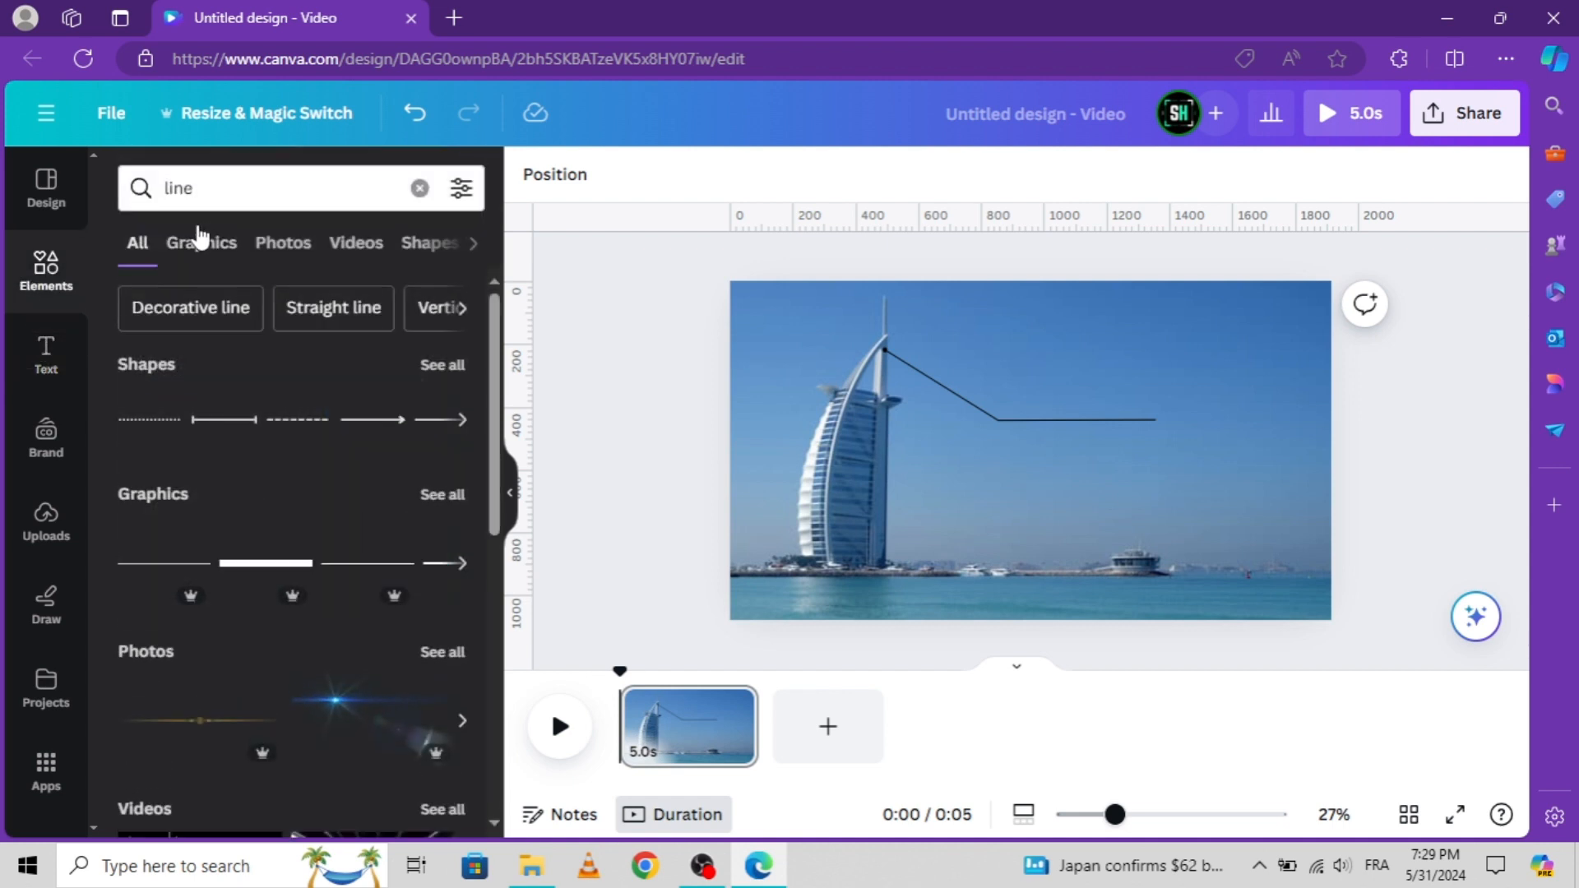
pyautogui.click(225, 187)
pyautogui.doubleClick(225, 187)
pyautogui.write('sh')
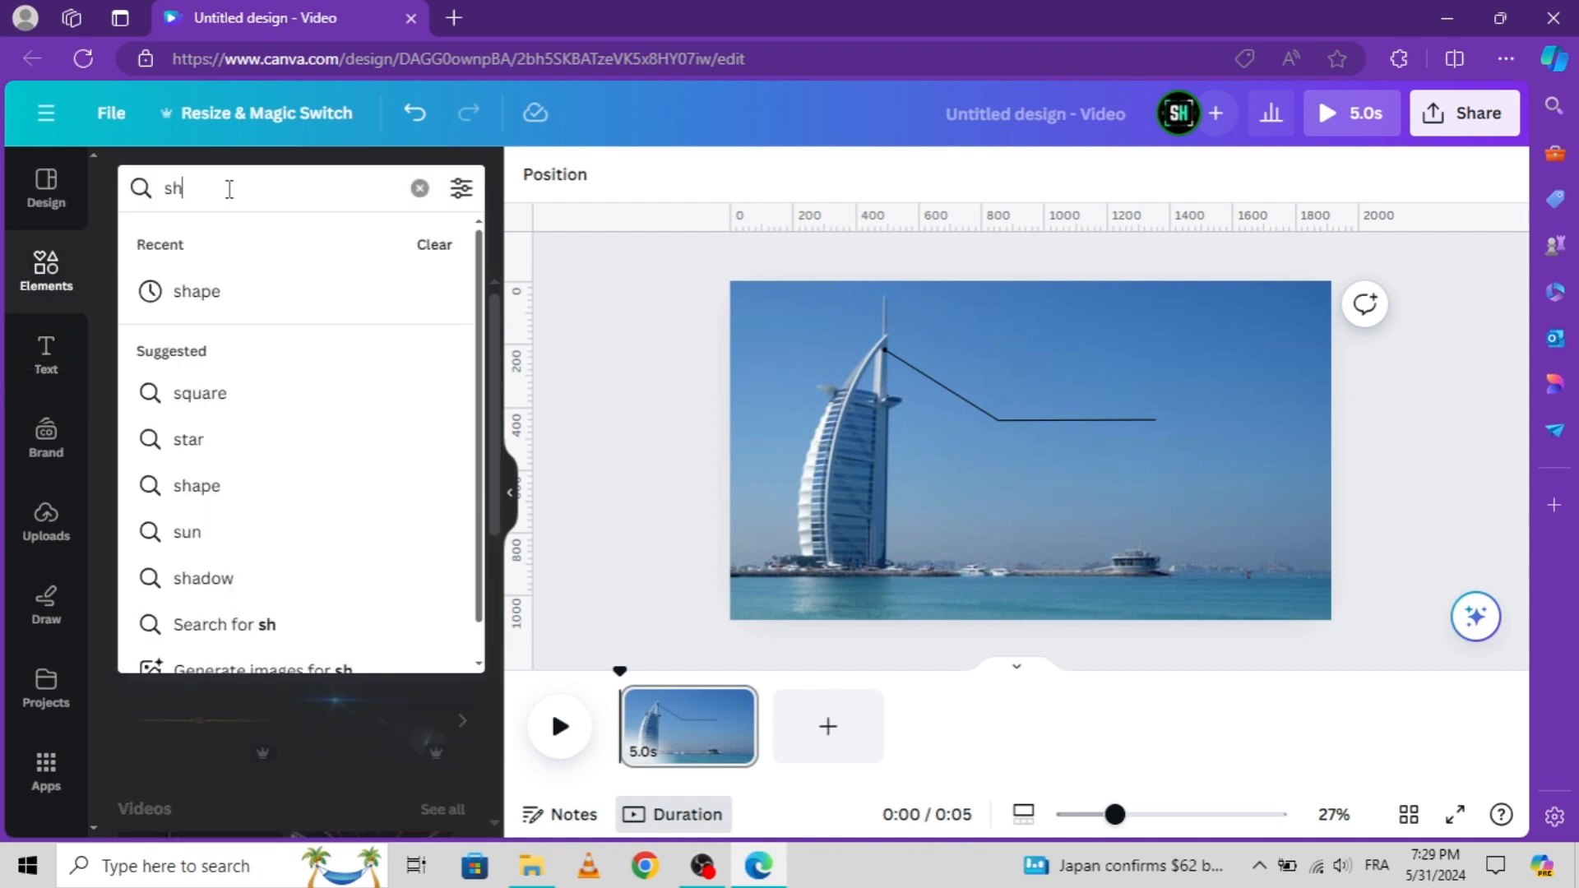
pyautogui.press('Tab')
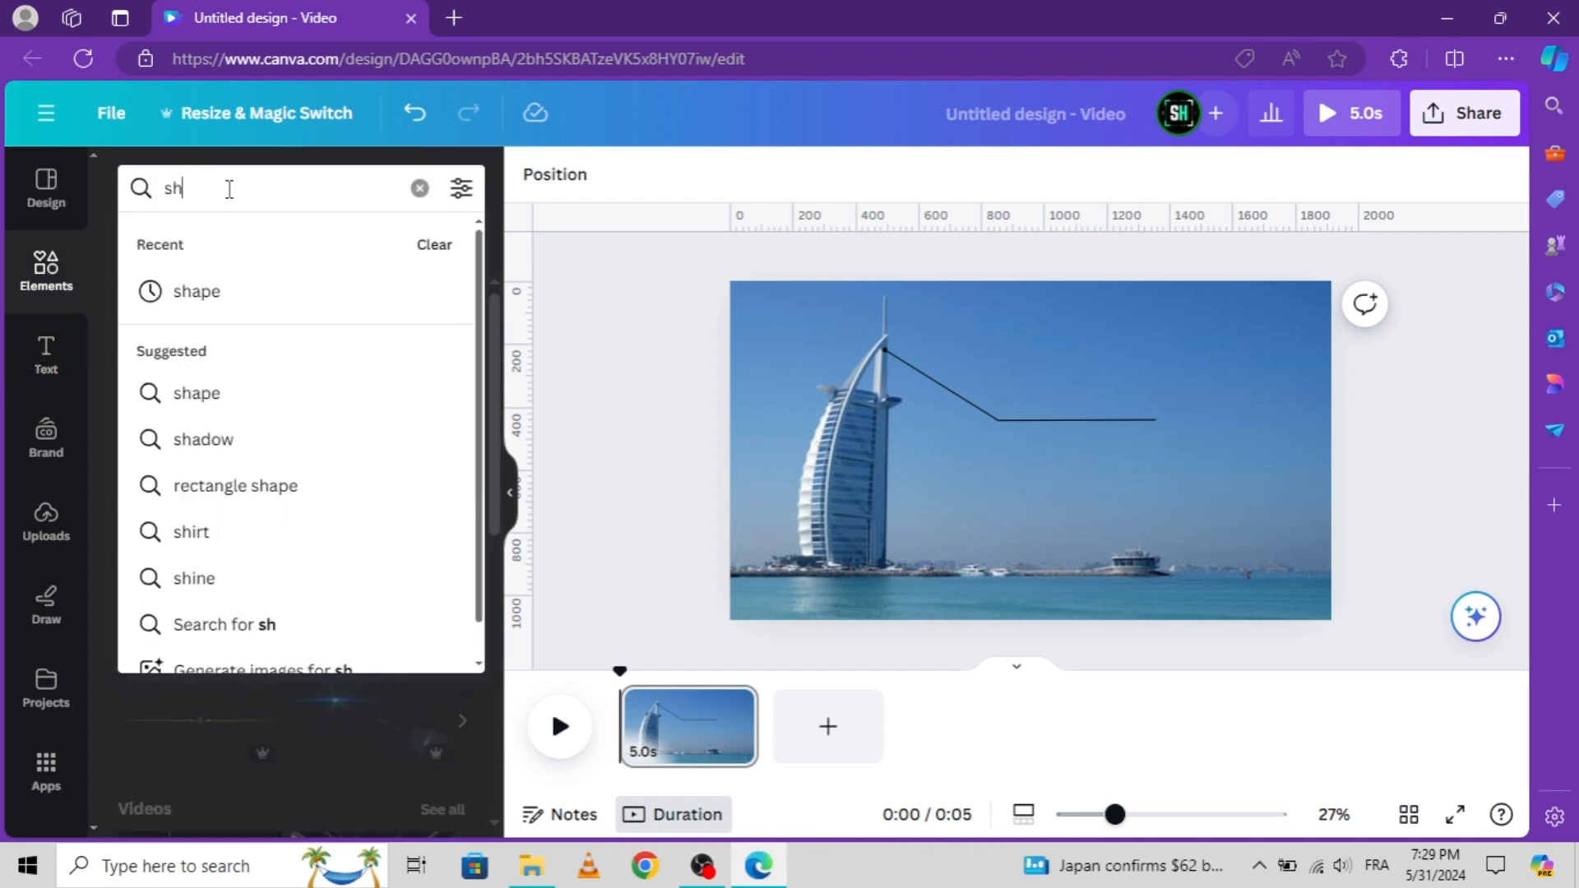
pyautogui.write('ape')
pyautogui.press('Return')
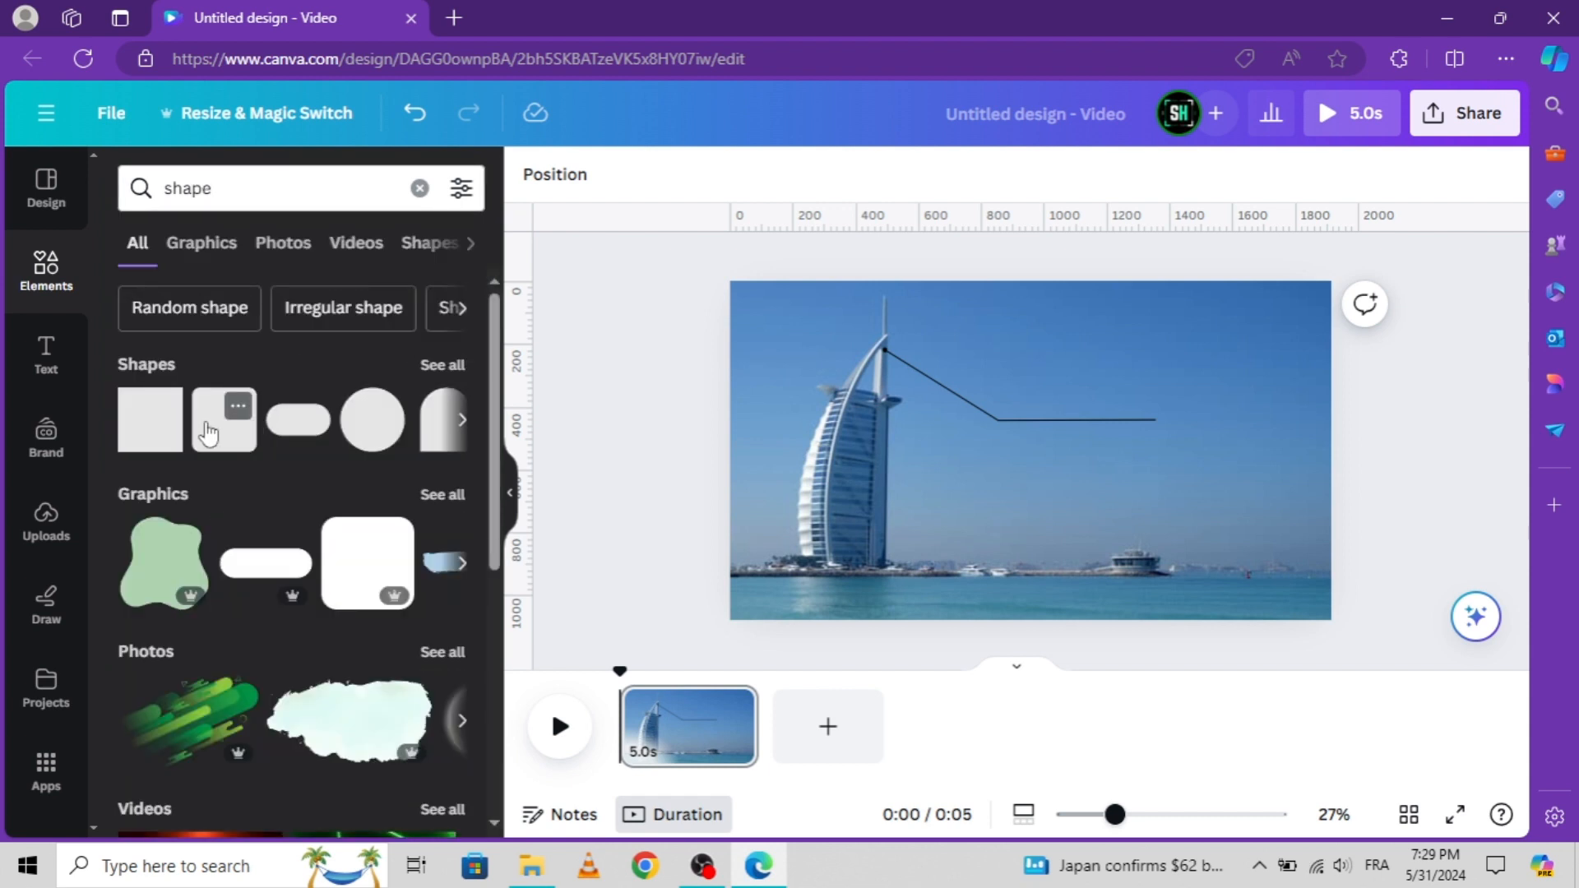
pyautogui.moveTo(161, 419); pyautogui.dragTo(1173, 452)
# - Flatten the rectangle into a slim bar and place it just above the horizontal line
pyautogui.click(1067, 397)
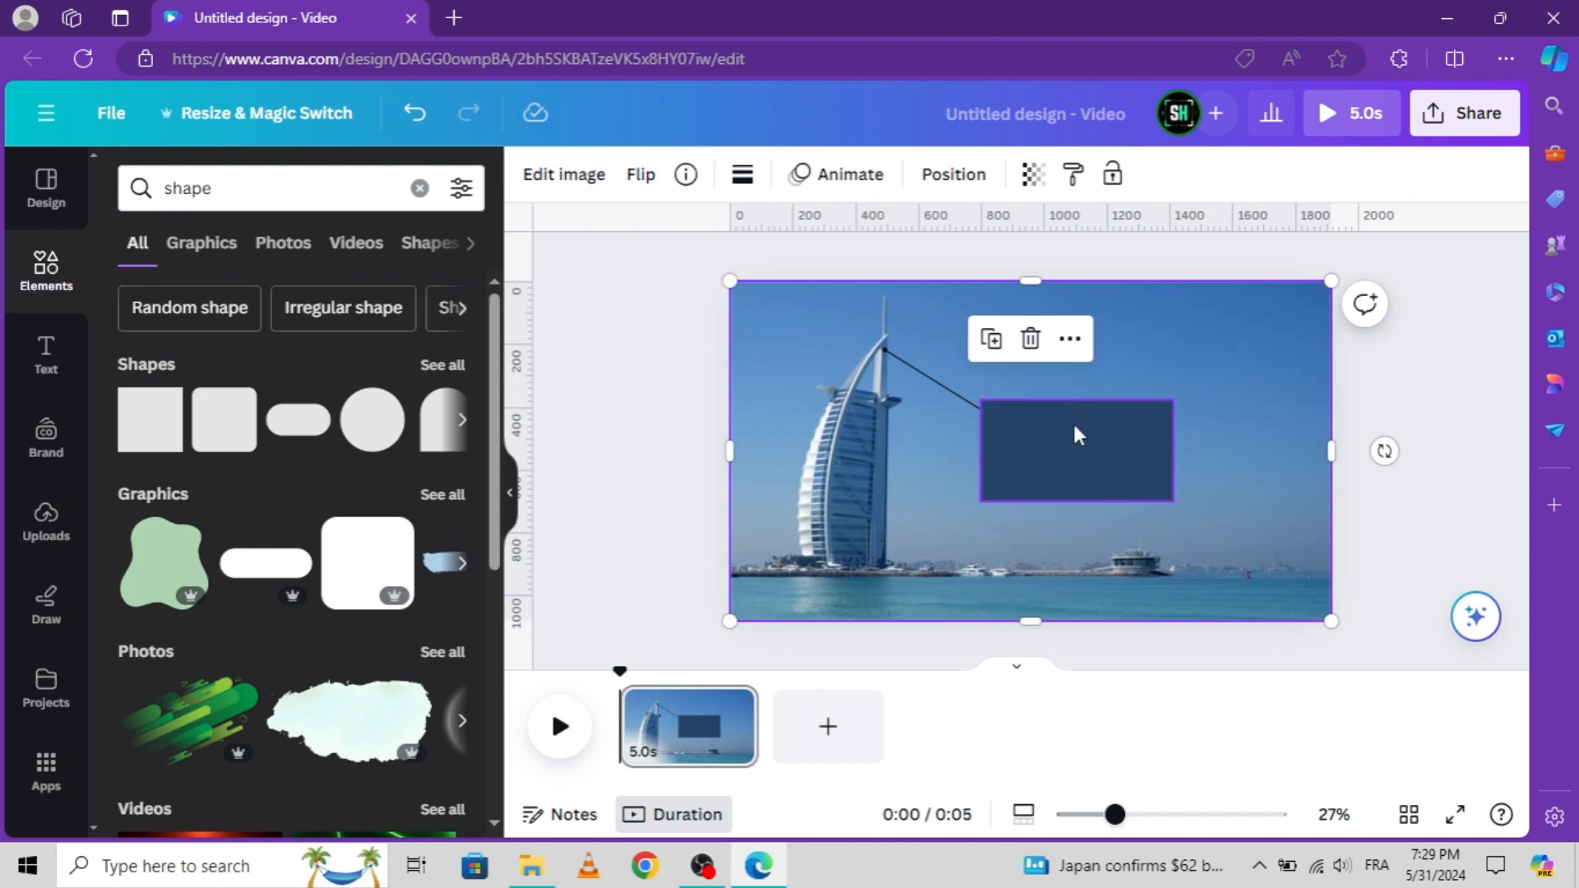
pyautogui.doubleClick(1074, 419)
pyautogui.moveTo(1077, 407); pyautogui.dragTo(1077, 442)
pyautogui.moveTo(1098, 552); pyautogui.dragTo(1115, 458)
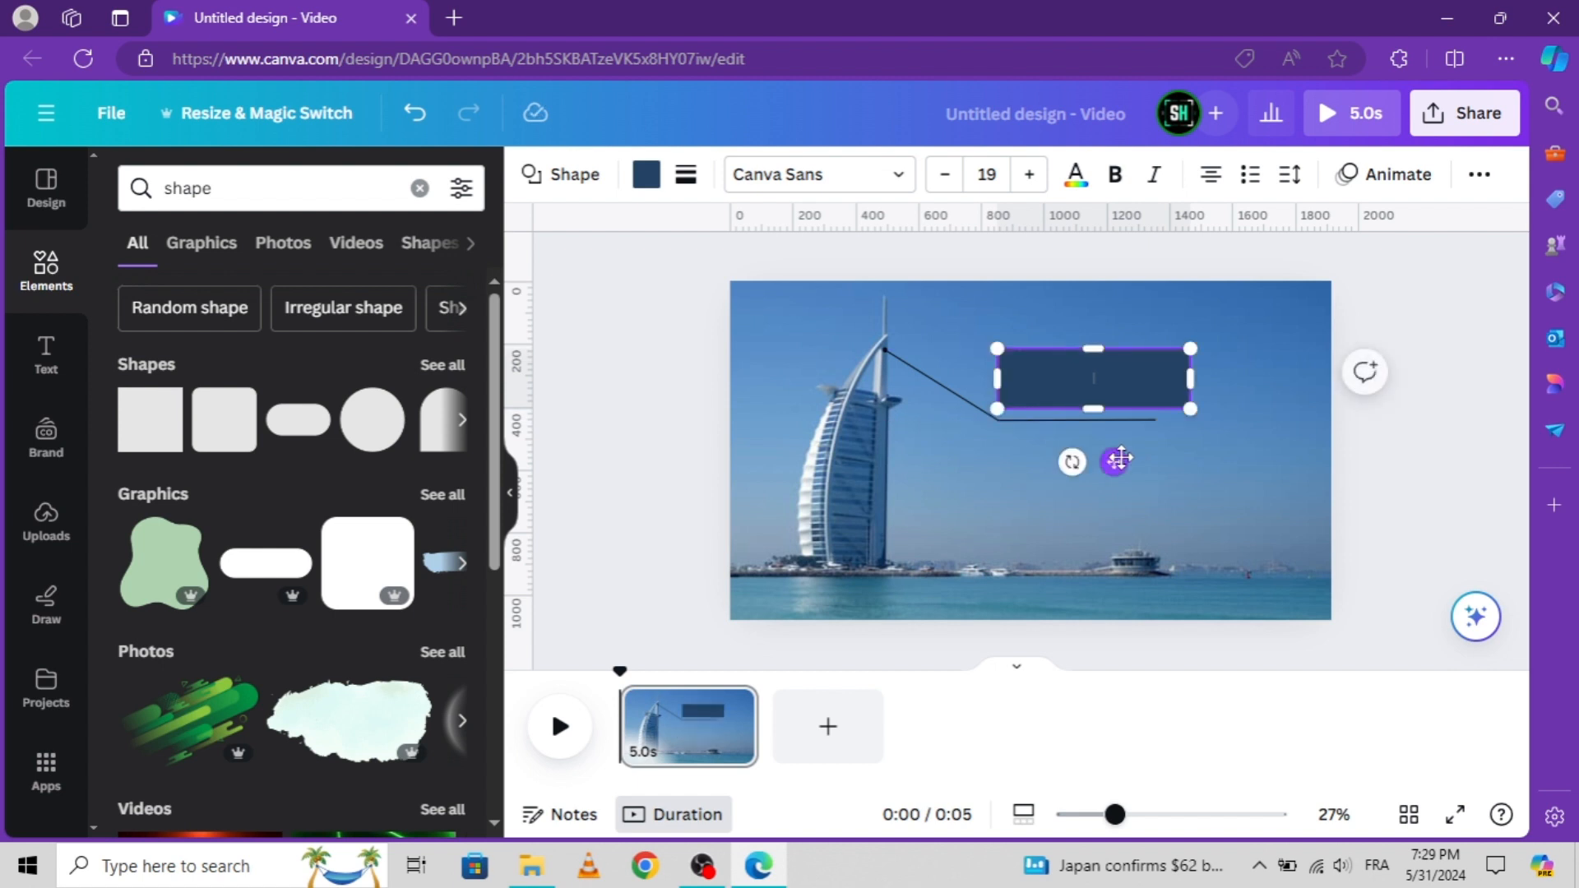
pyautogui.moveTo(1190, 373); pyautogui.dragTo(1117, 371)
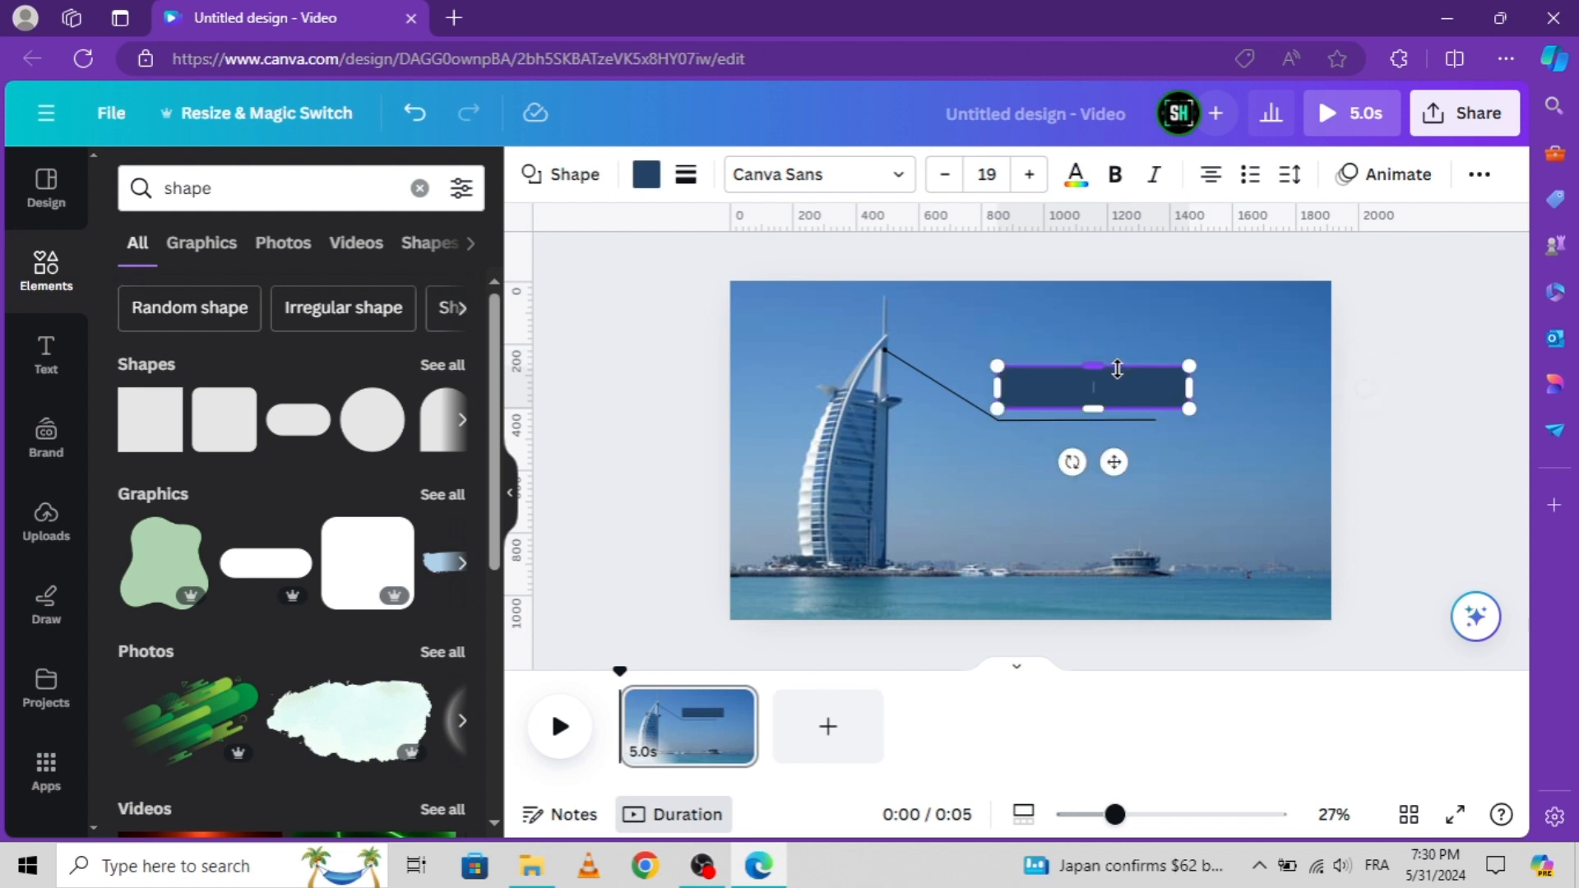
pyautogui.moveTo(1114, 448); pyautogui.dragTo(1117, 471)
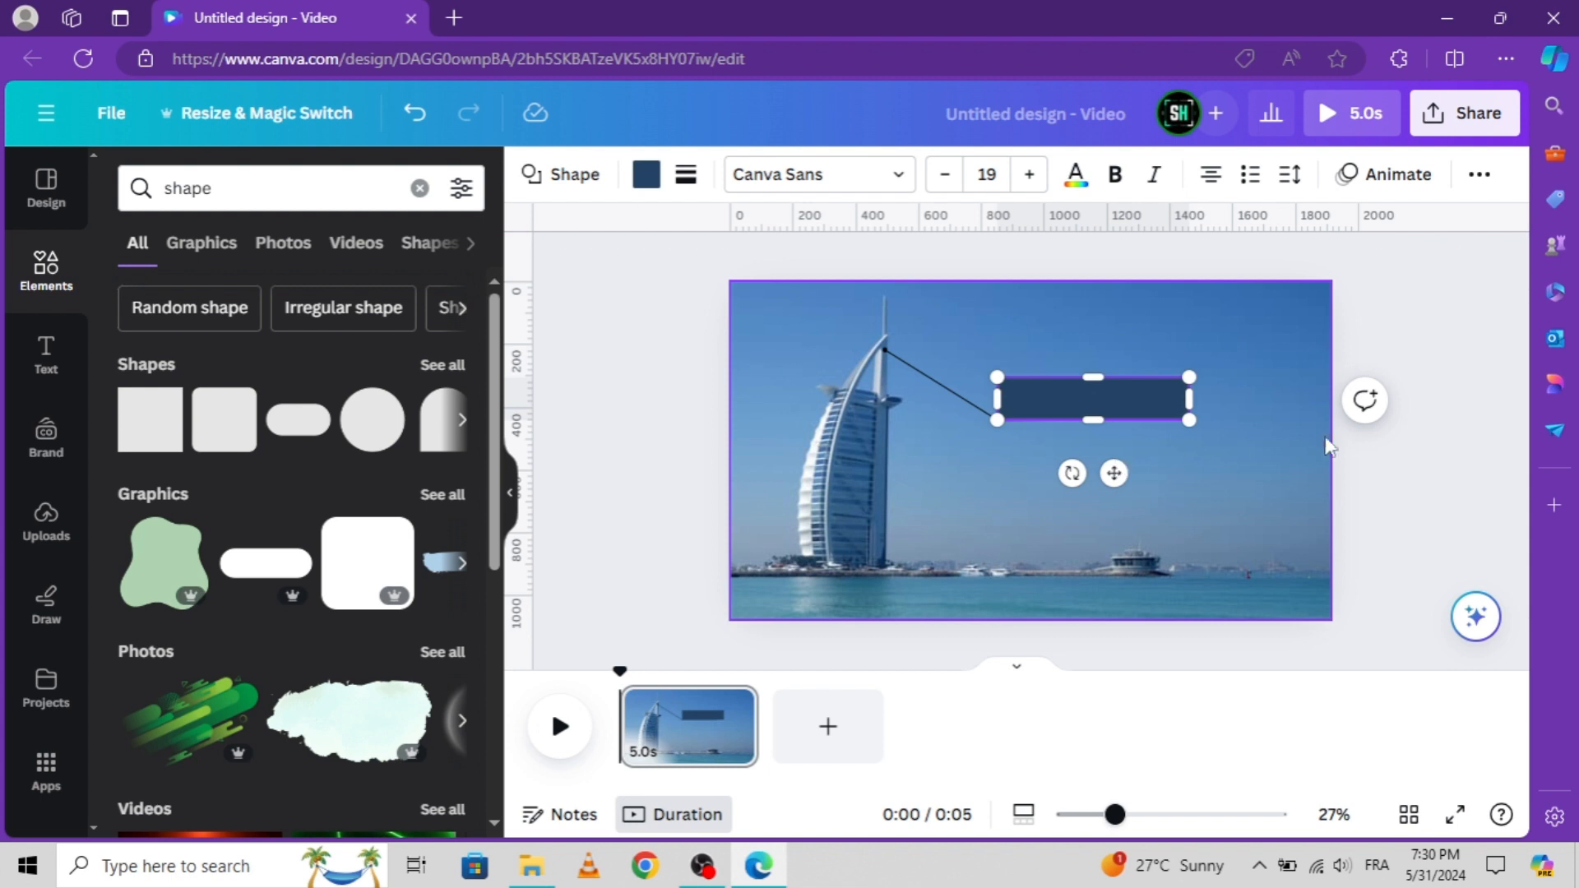
pyautogui.click(1184, 397)
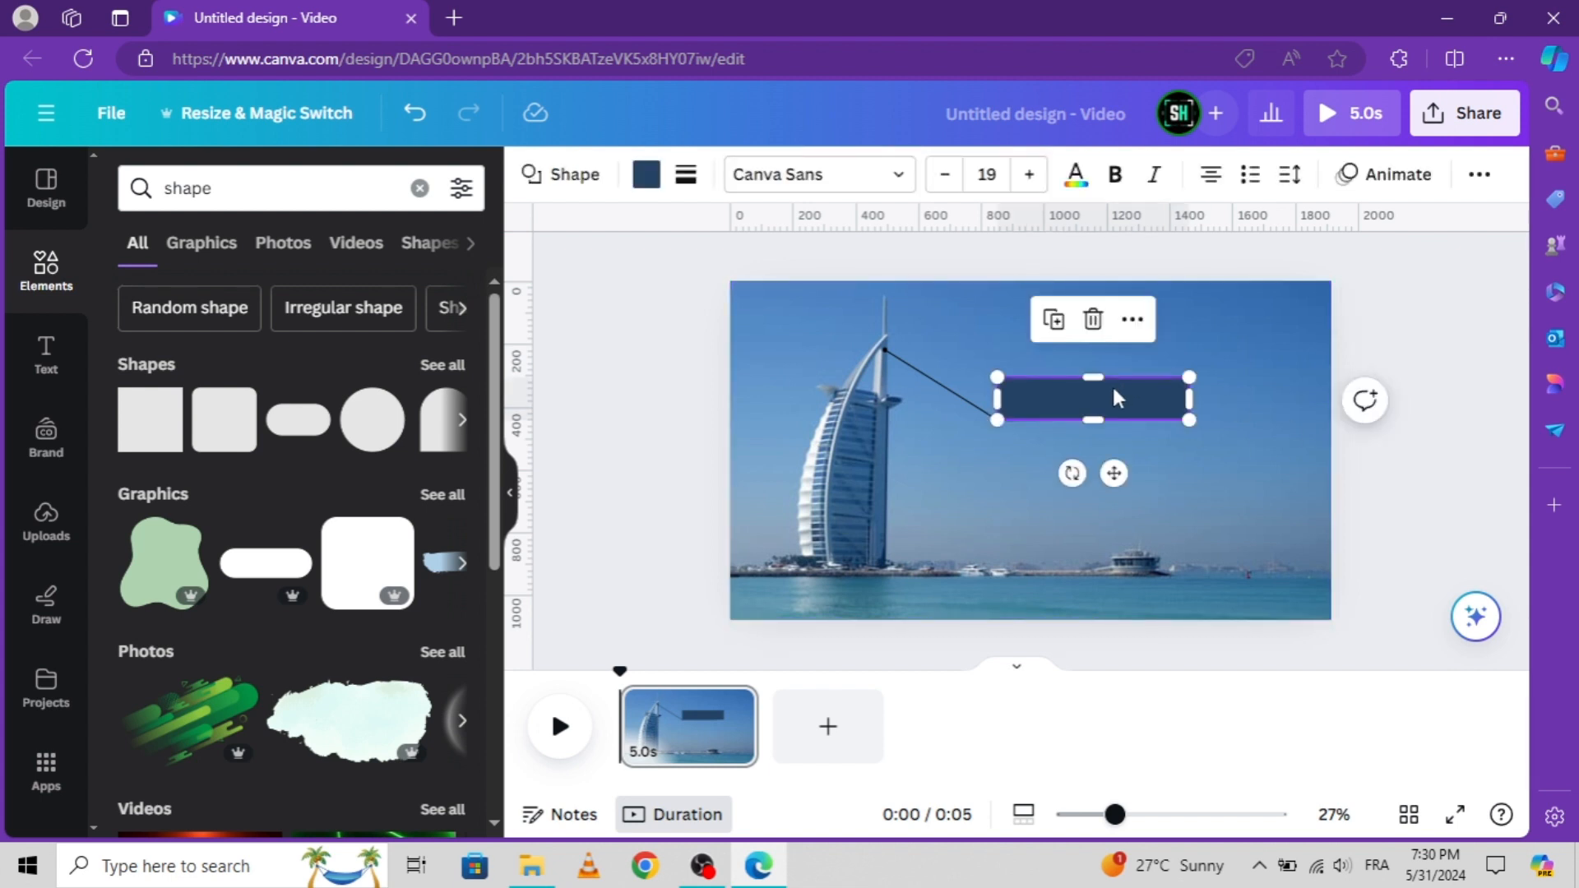
pyautogui.press('Escape')
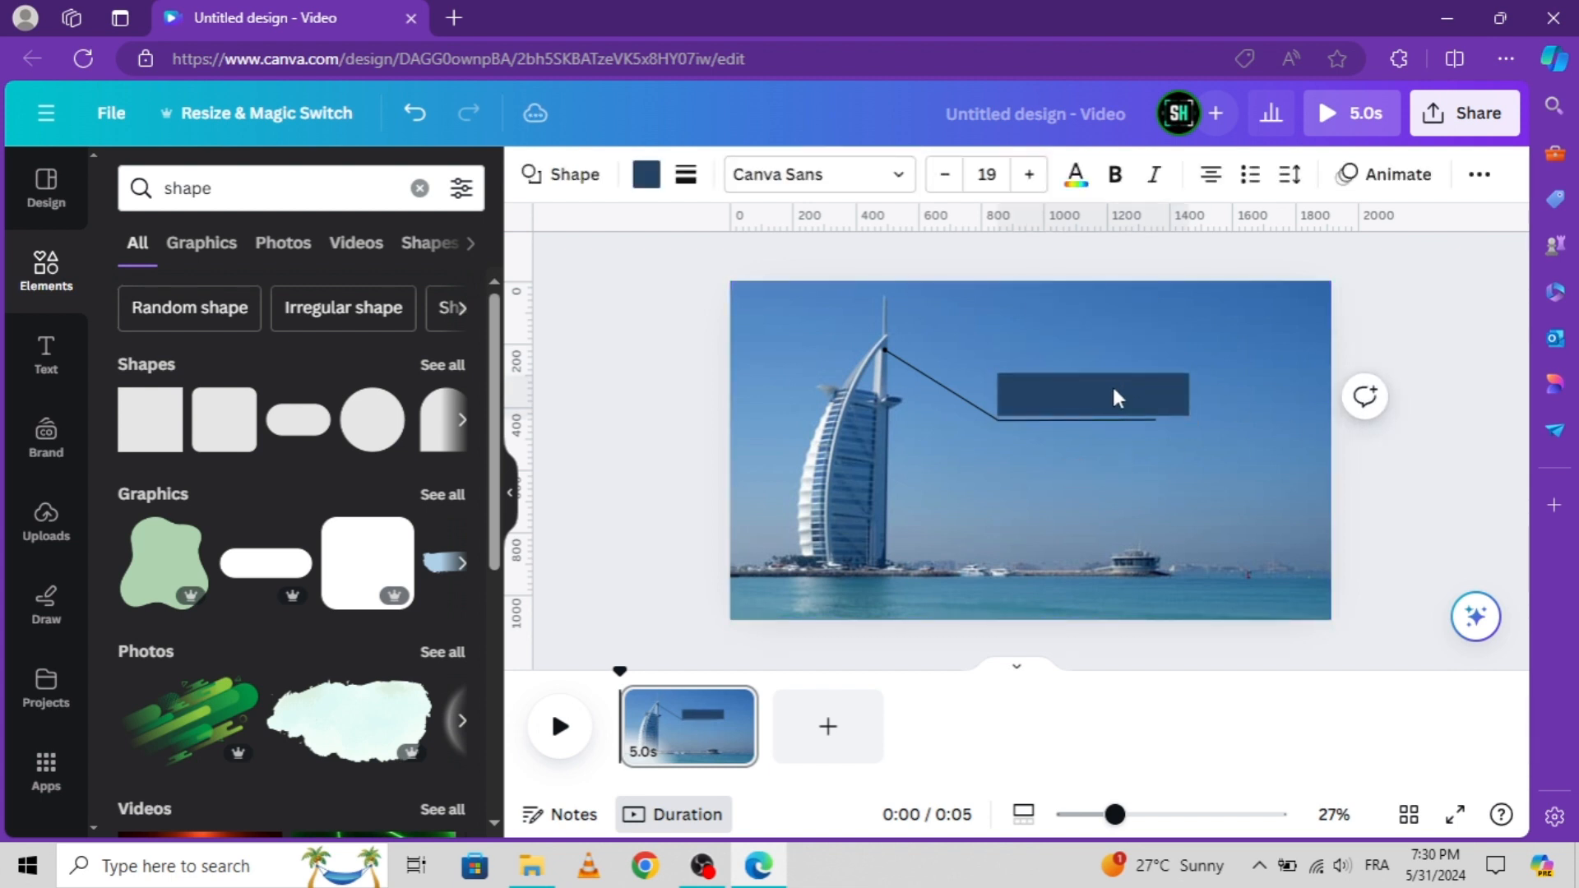
pyautogui.click(1113, 390)
pyautogui.press('Escape')
pyautogui.click(1114, 391)
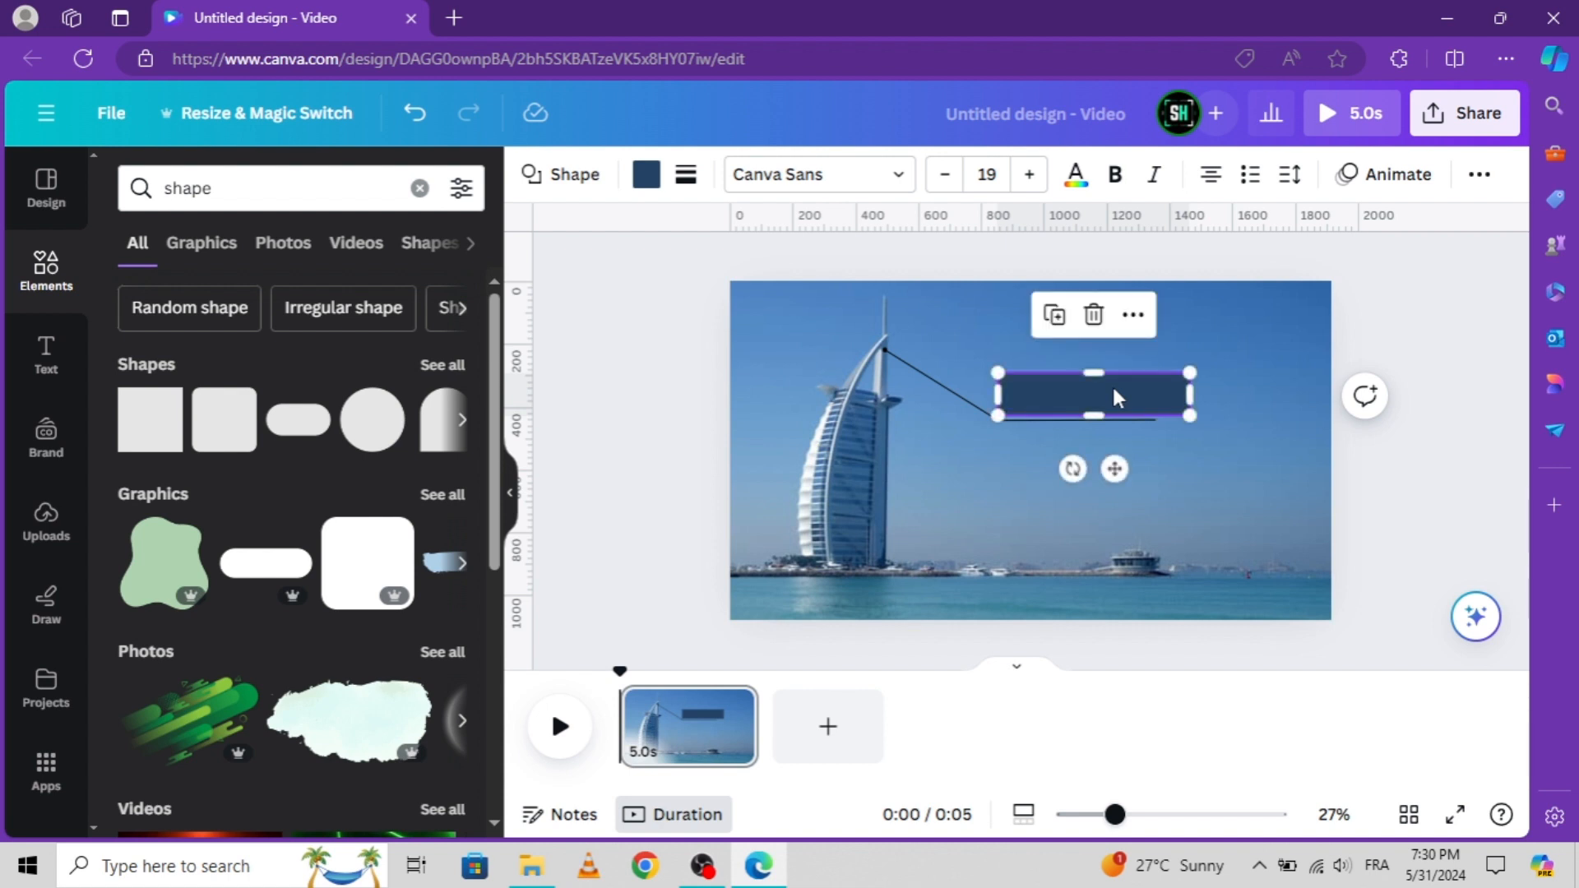
# - Make the rectangle's fill transparent
pyautogui.click(688, 175)
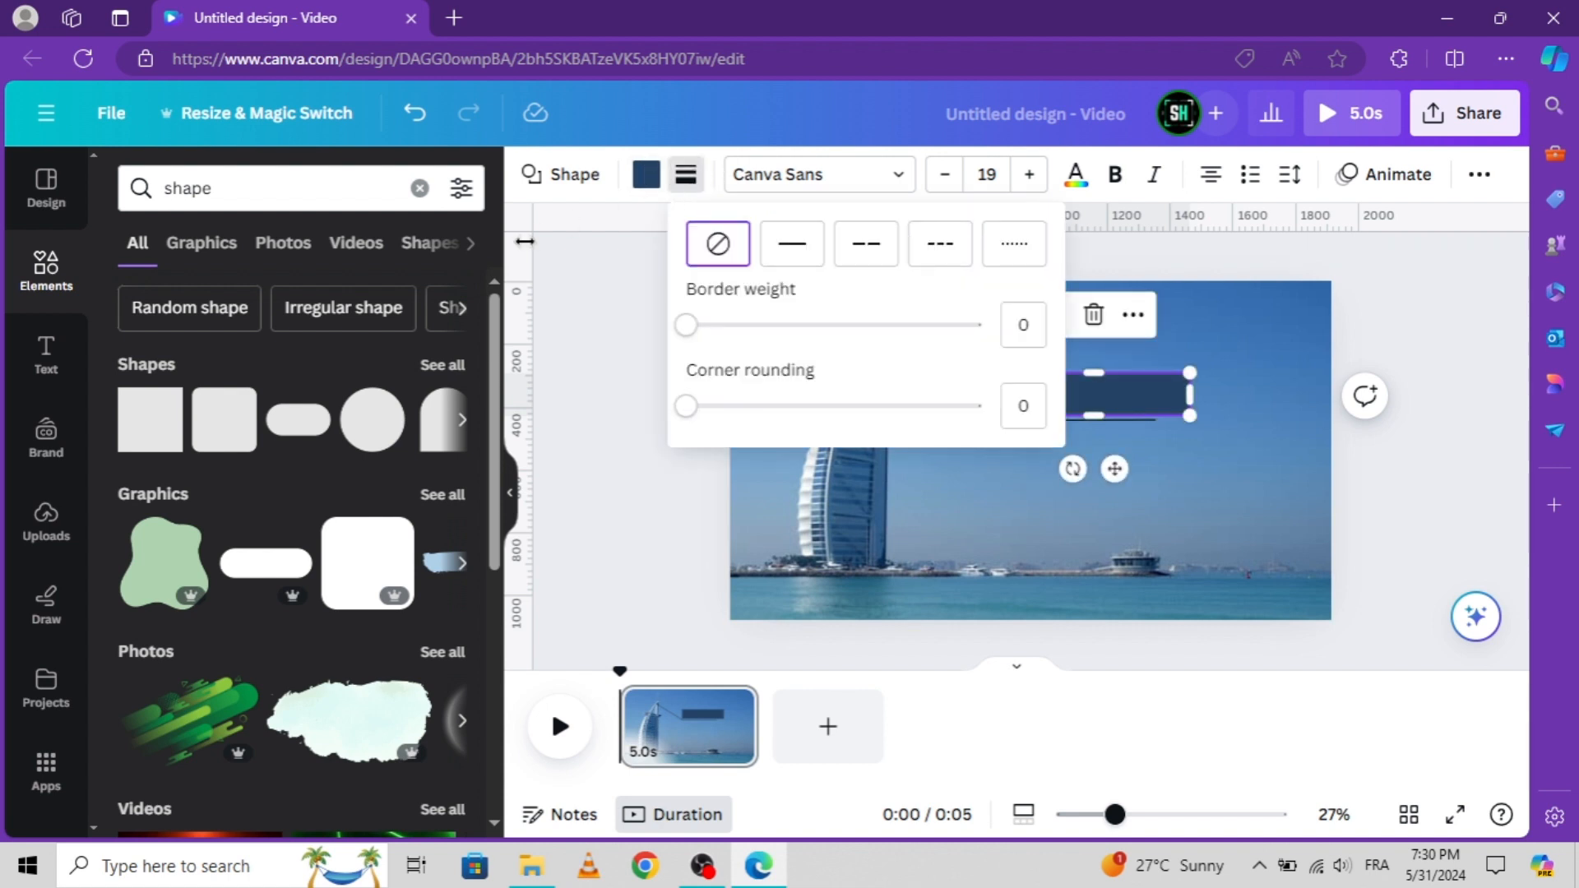
pyautogui.click(647, 174)
pyautogui.click(194, 314)
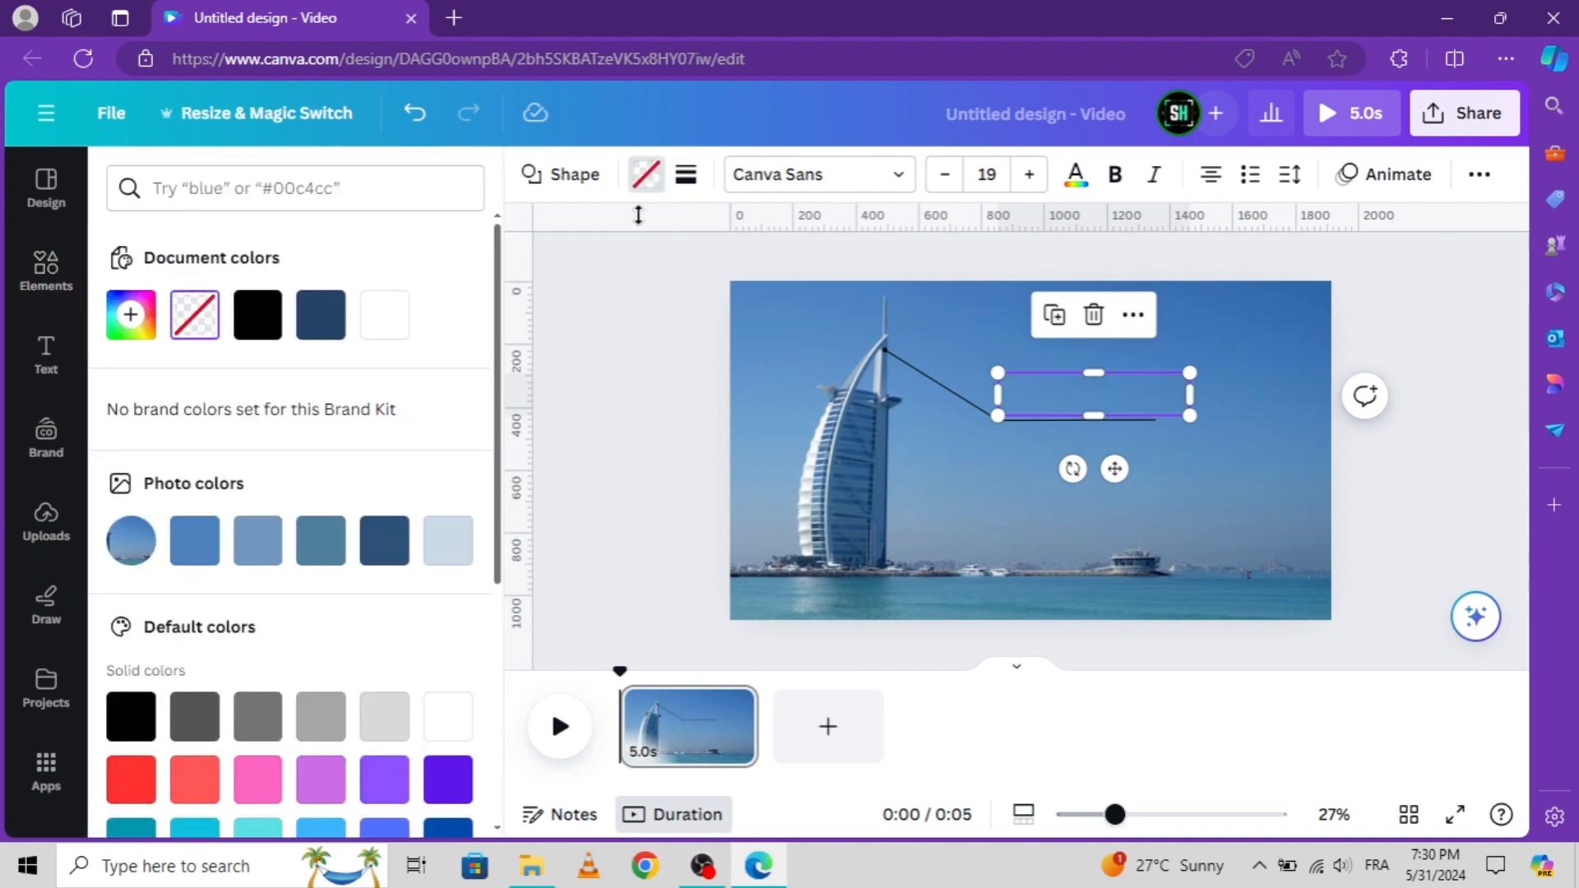
# - Set the rectangle's corner rounding to 18 and fill it with white
pyautogui.click(700, 184)
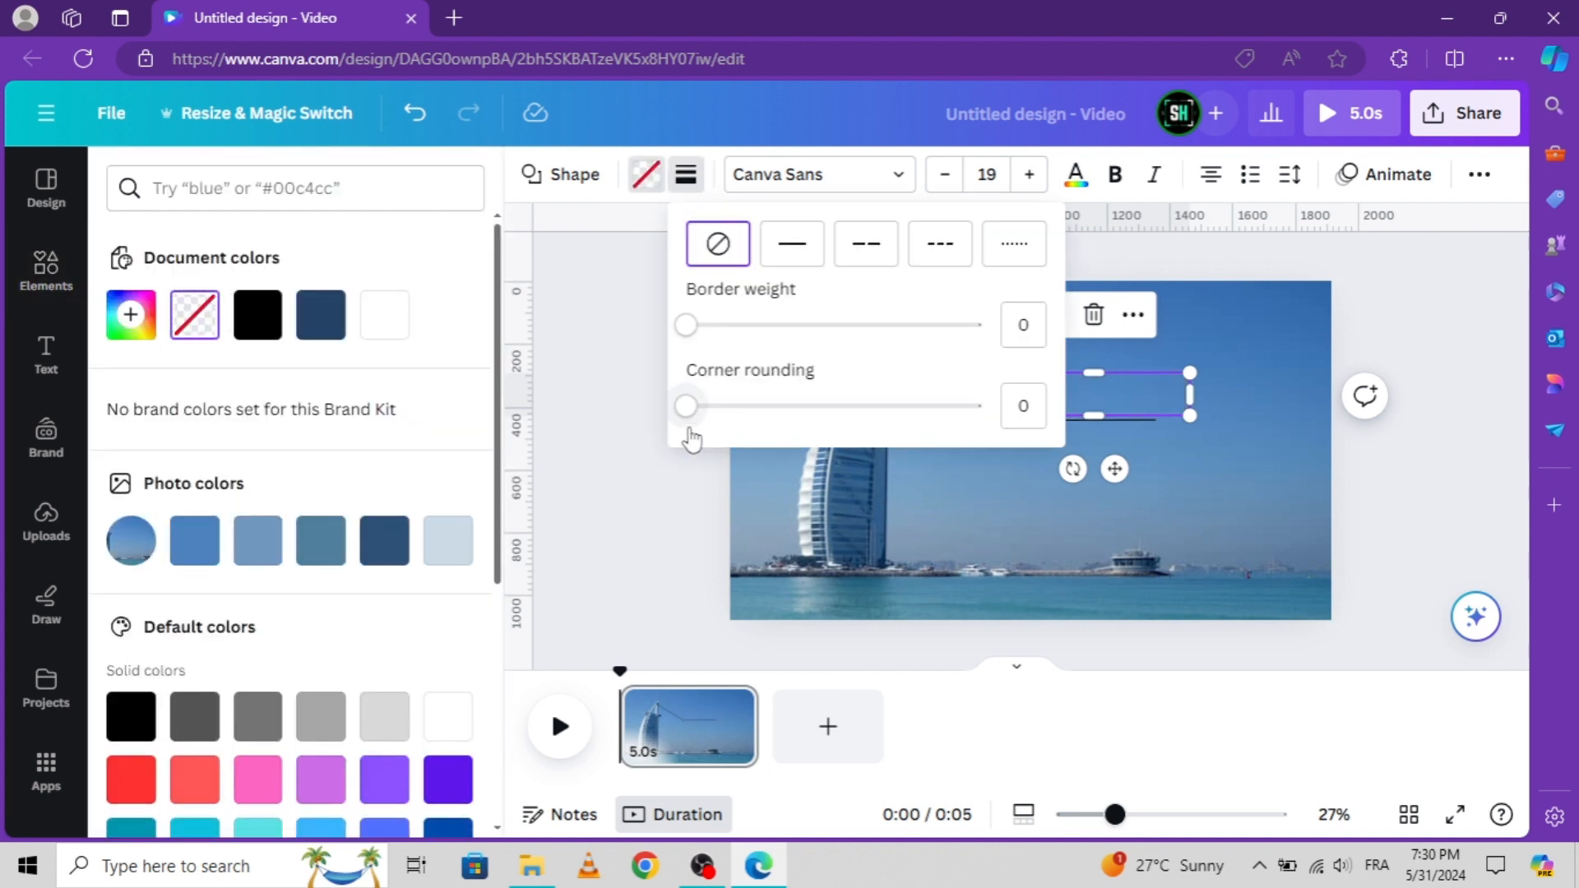
pyautogui.moveTo(687, 406); pyautogui.dragTo(742, 416)
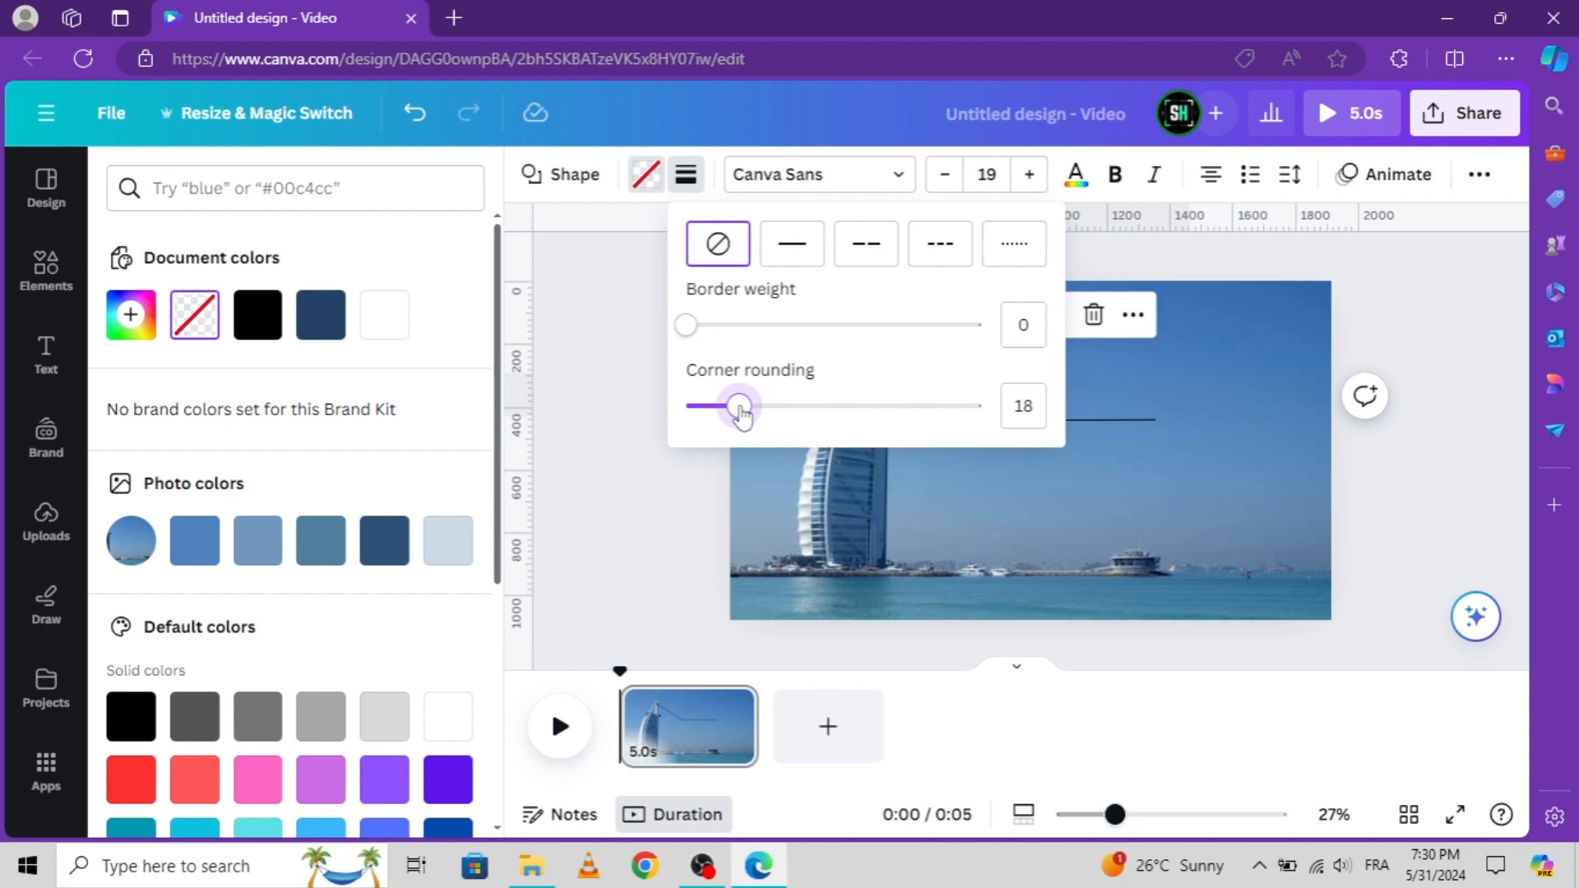
pyautogui.click(635, 181)
pyautogui.click(645, 174)
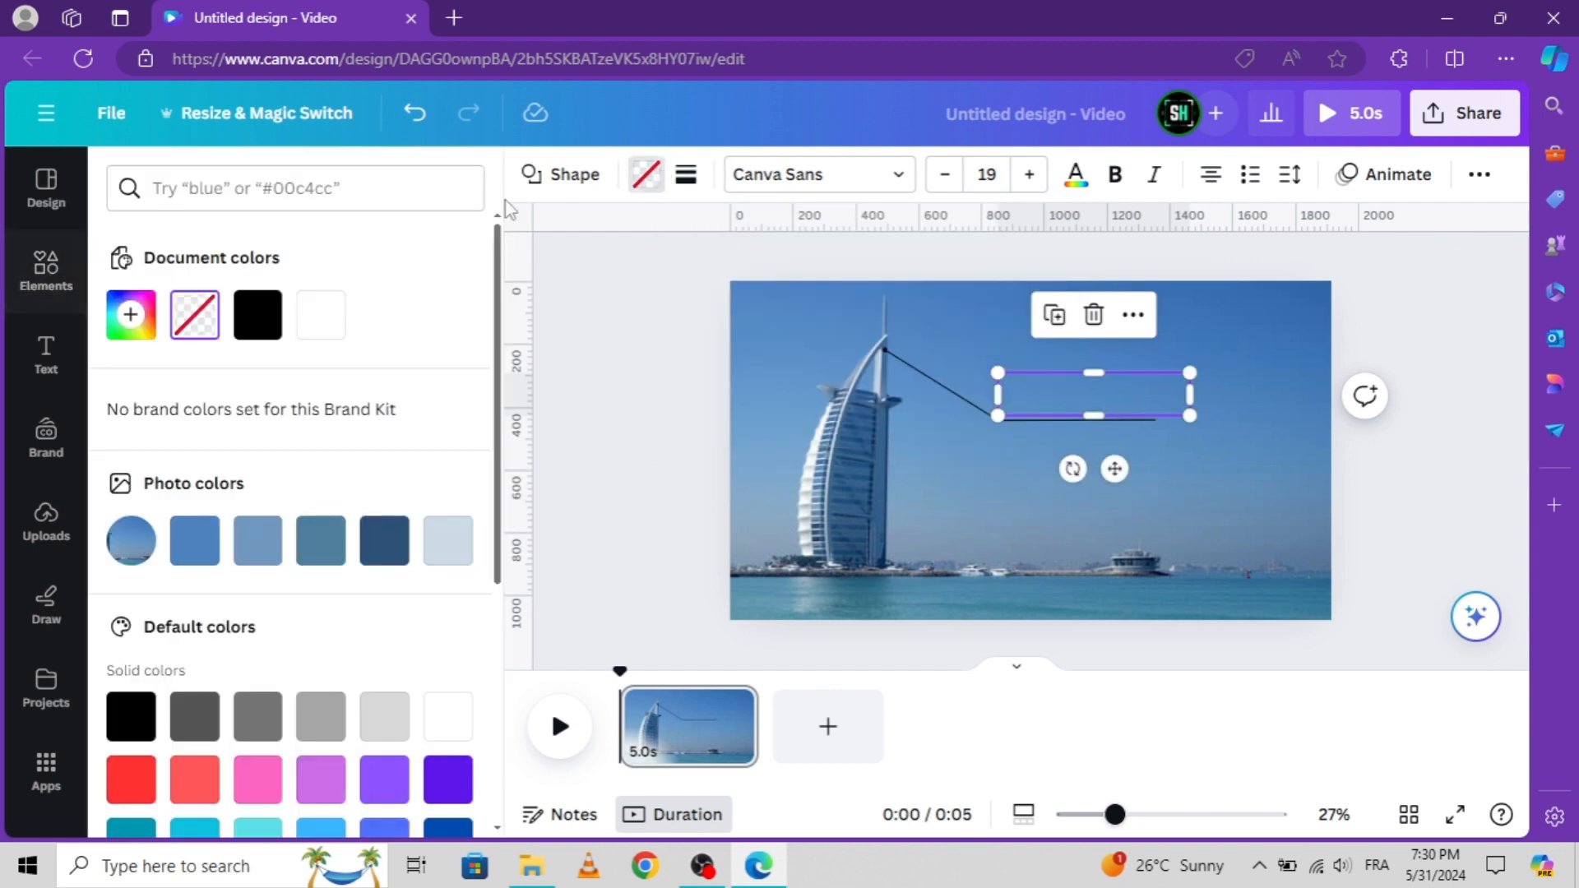
pyautogui.click(309, 329)
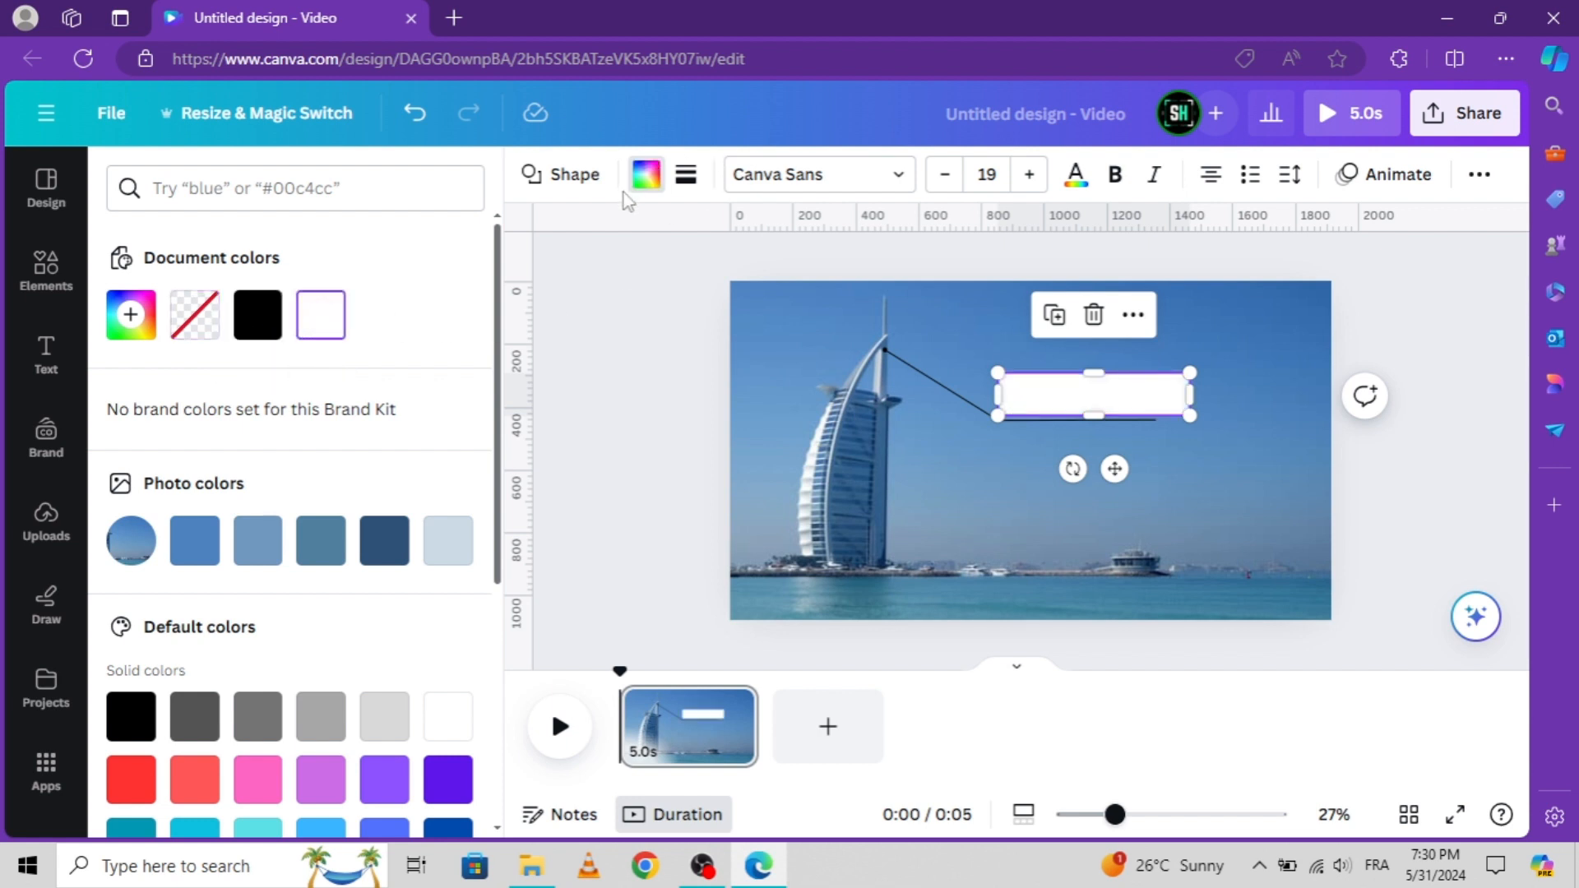
# - Give the rectangle a solid border of weight 8 in white (#ffffff)
pyautogui.click(686, 175)
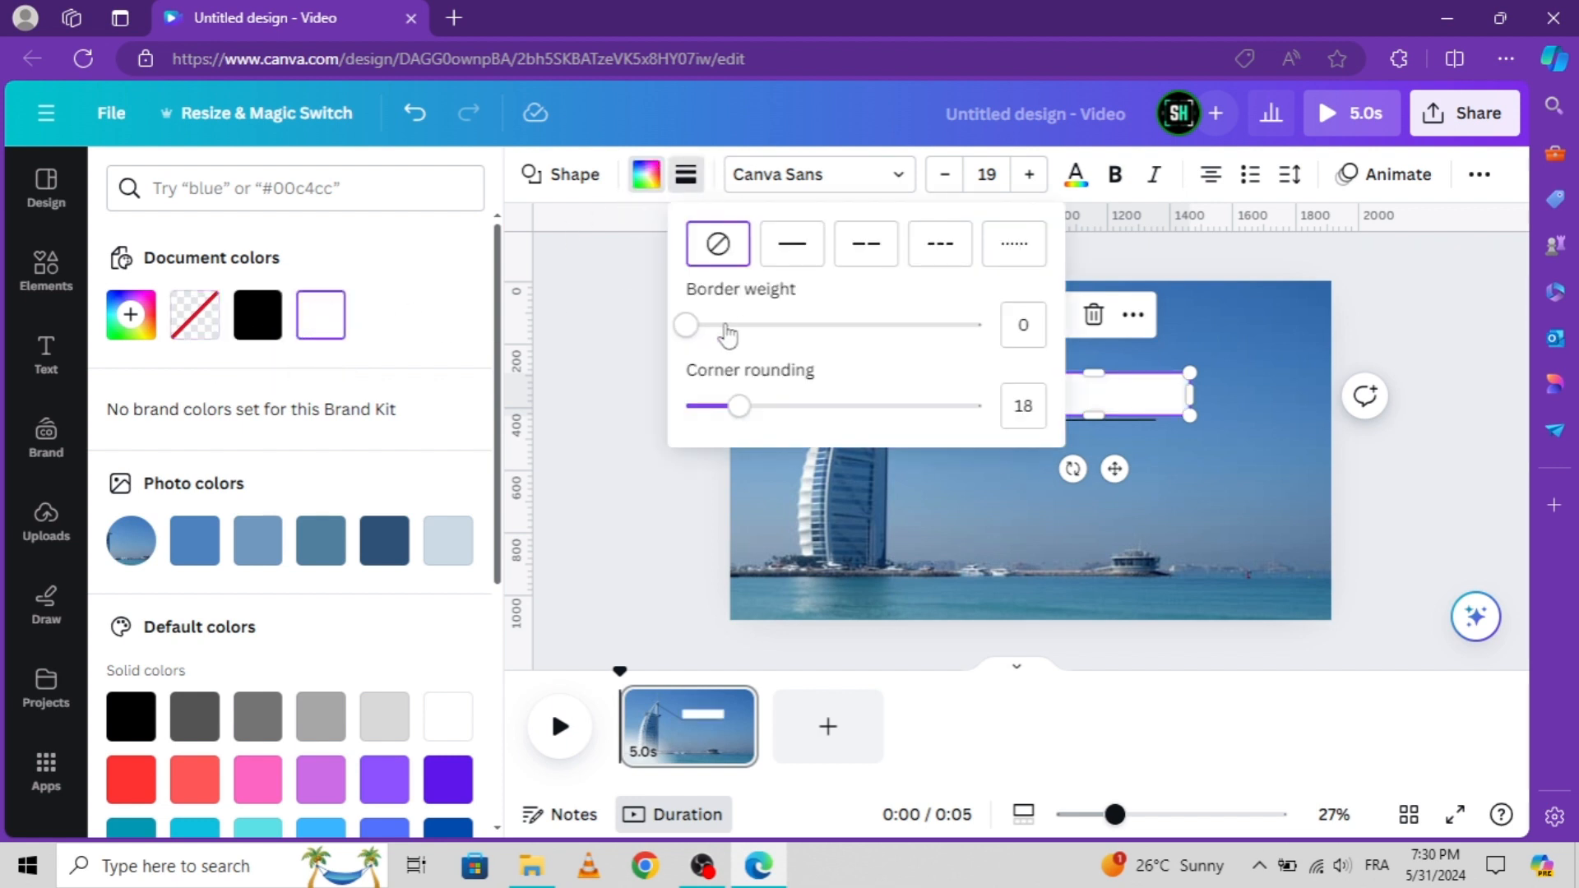
pyautogui.moveTo(687, 338); pyautogui.dragTo(709, 338)
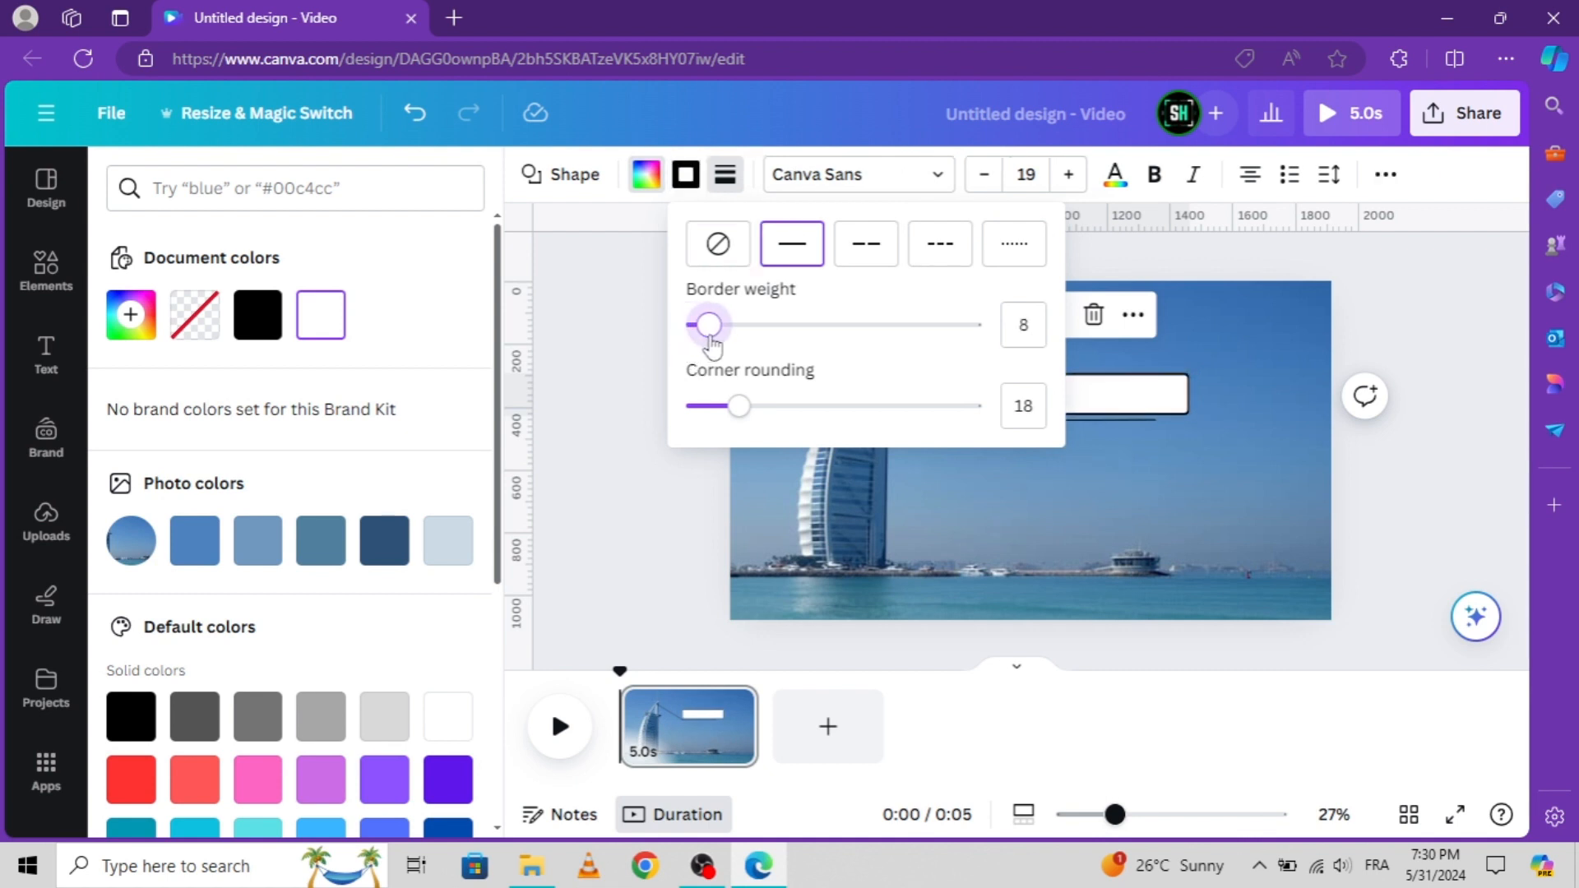
pyautogui.click(686, 174)
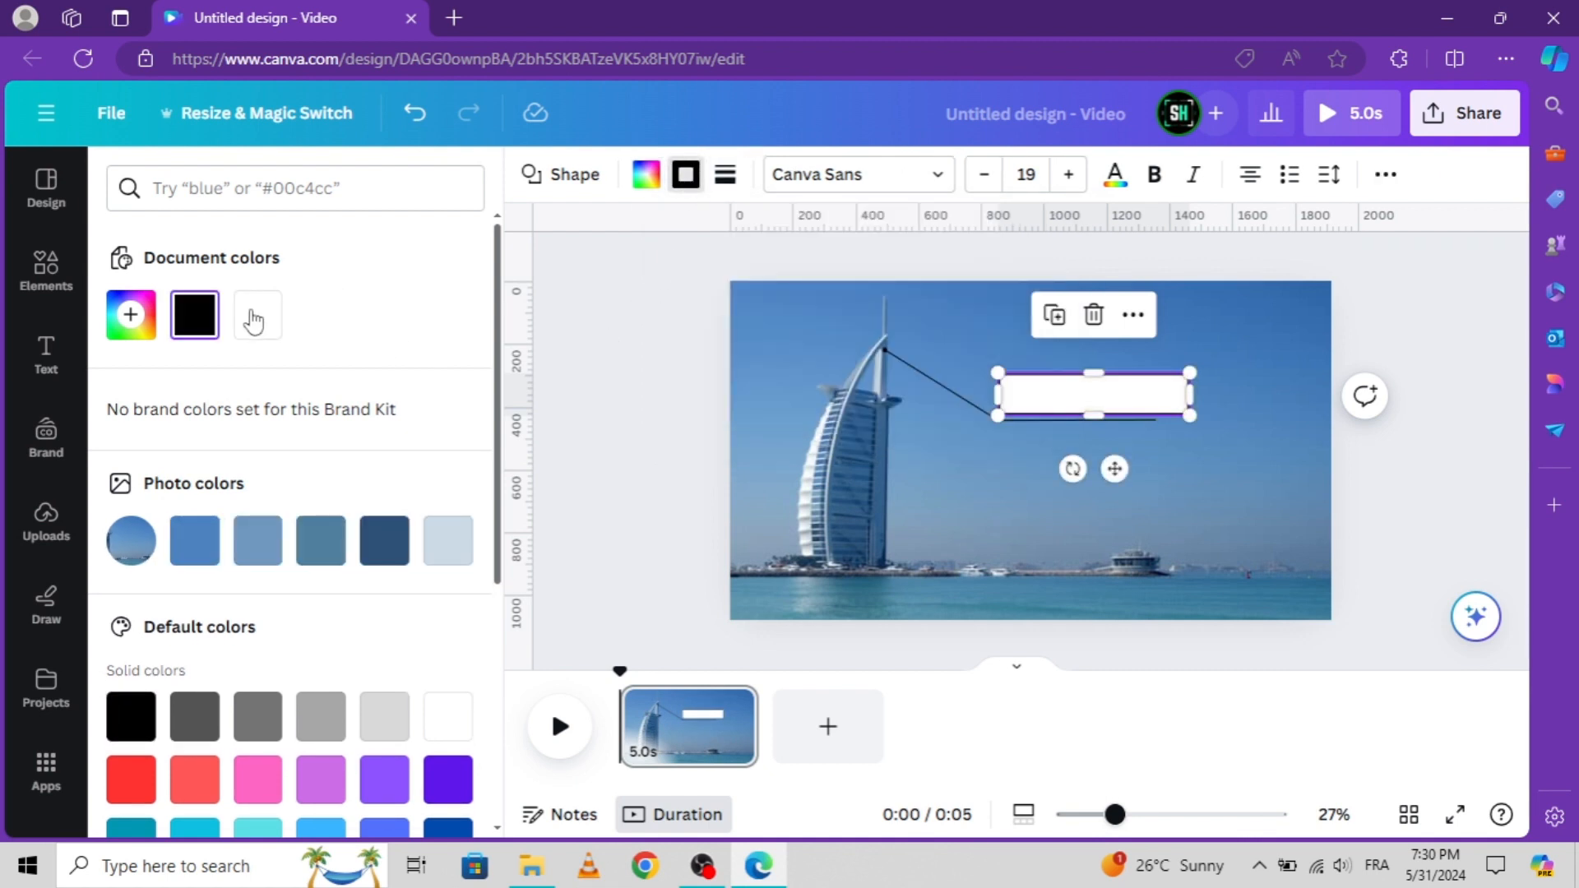
pyautogui.click(256, 317)
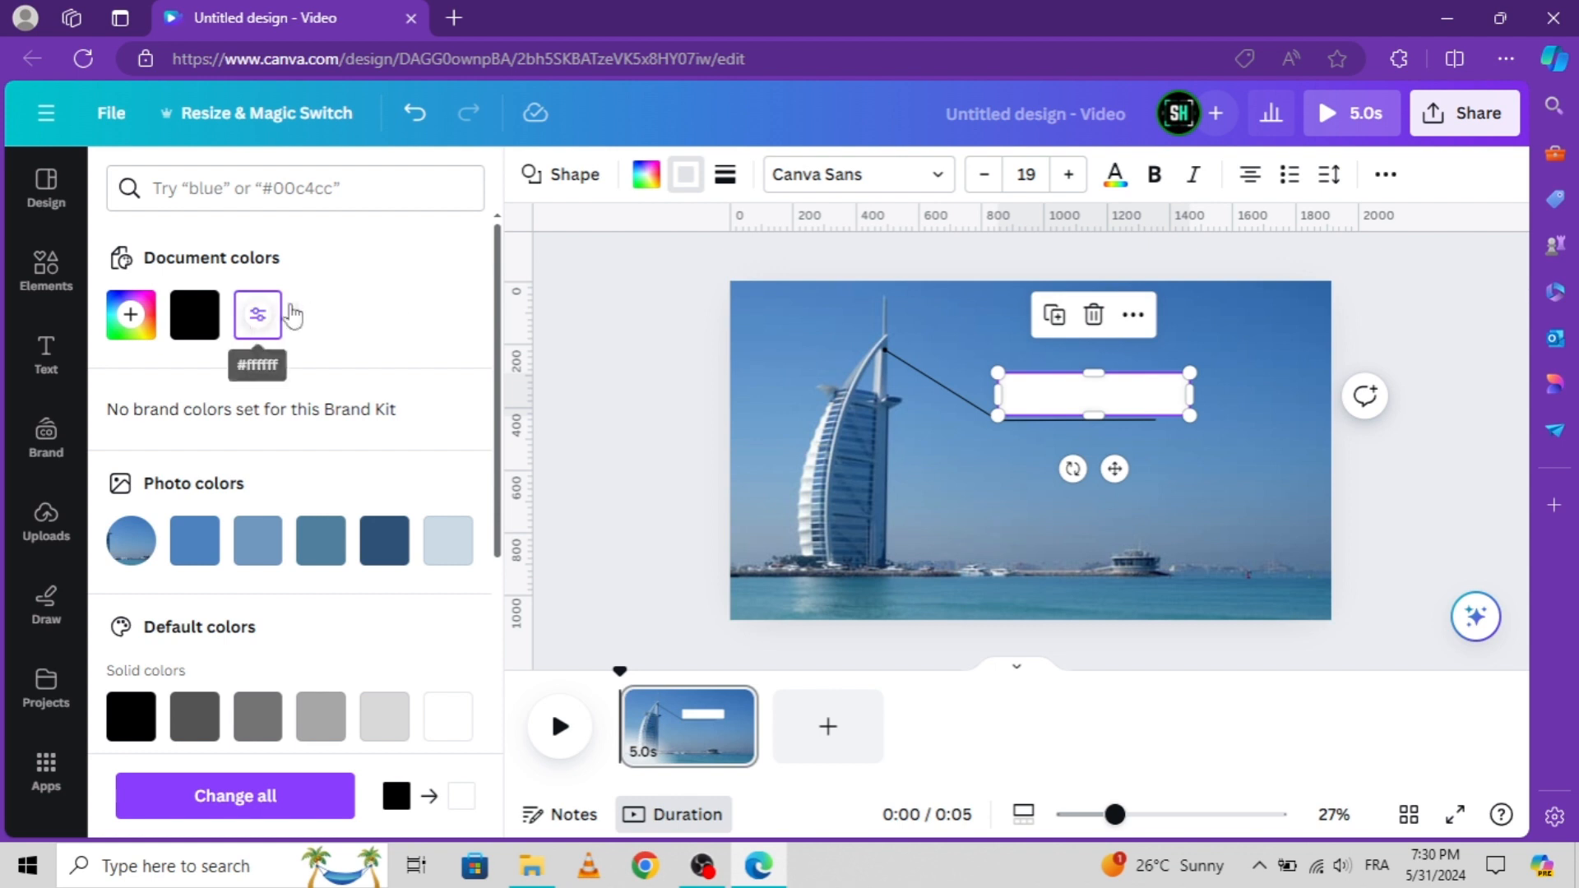
# - Increase the rectangle's border weight to 11
pyautogui.click(628, 449)
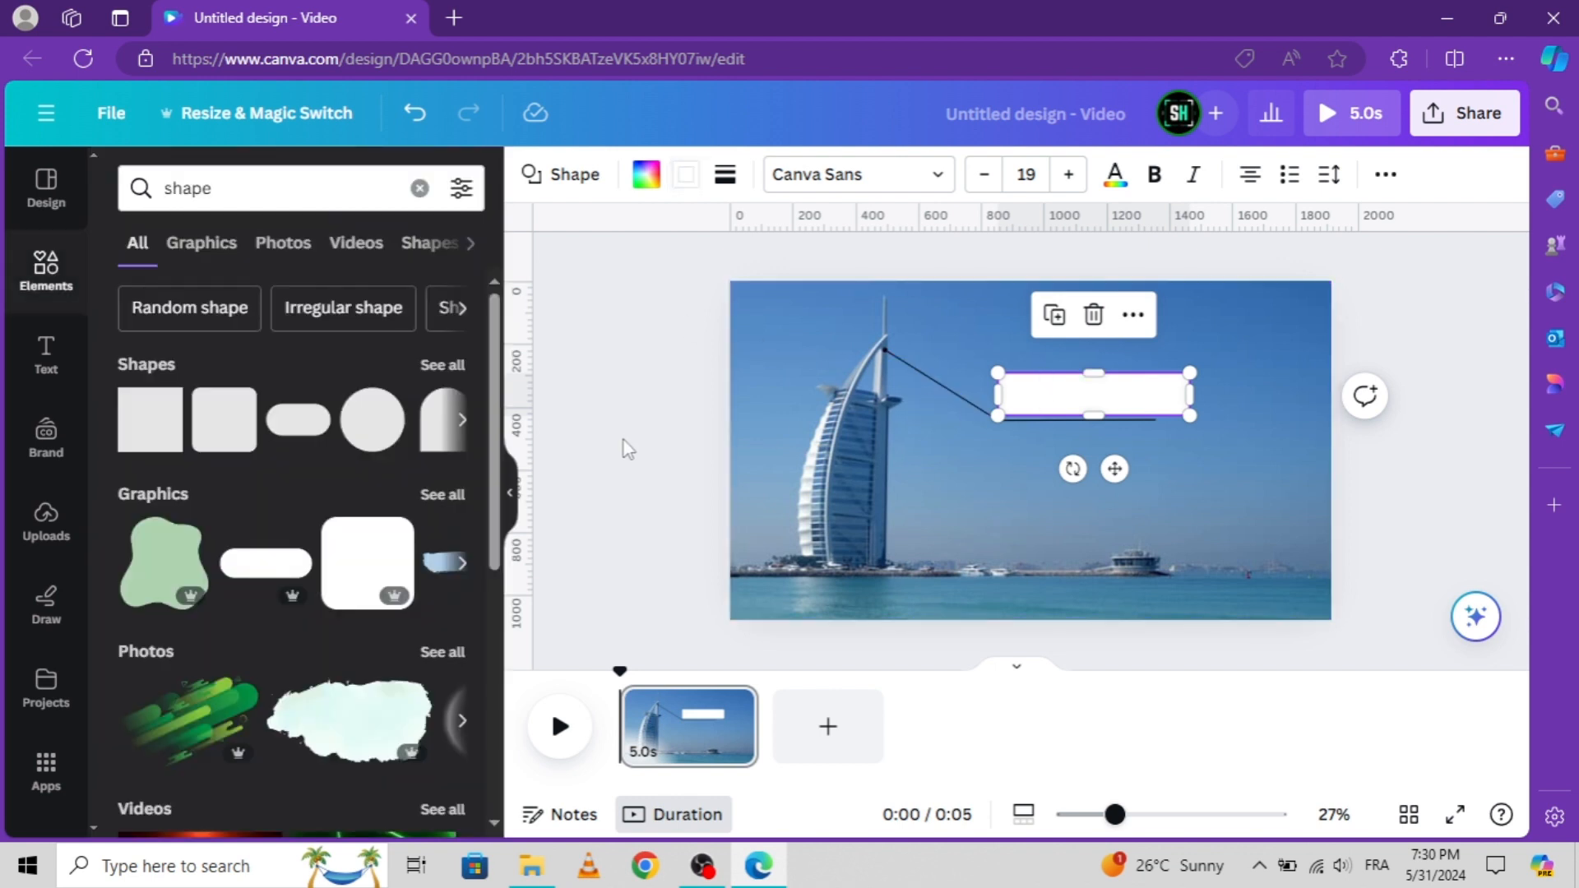
pyautogui.click(1047, 397)
pyautogui.click(725, 175)
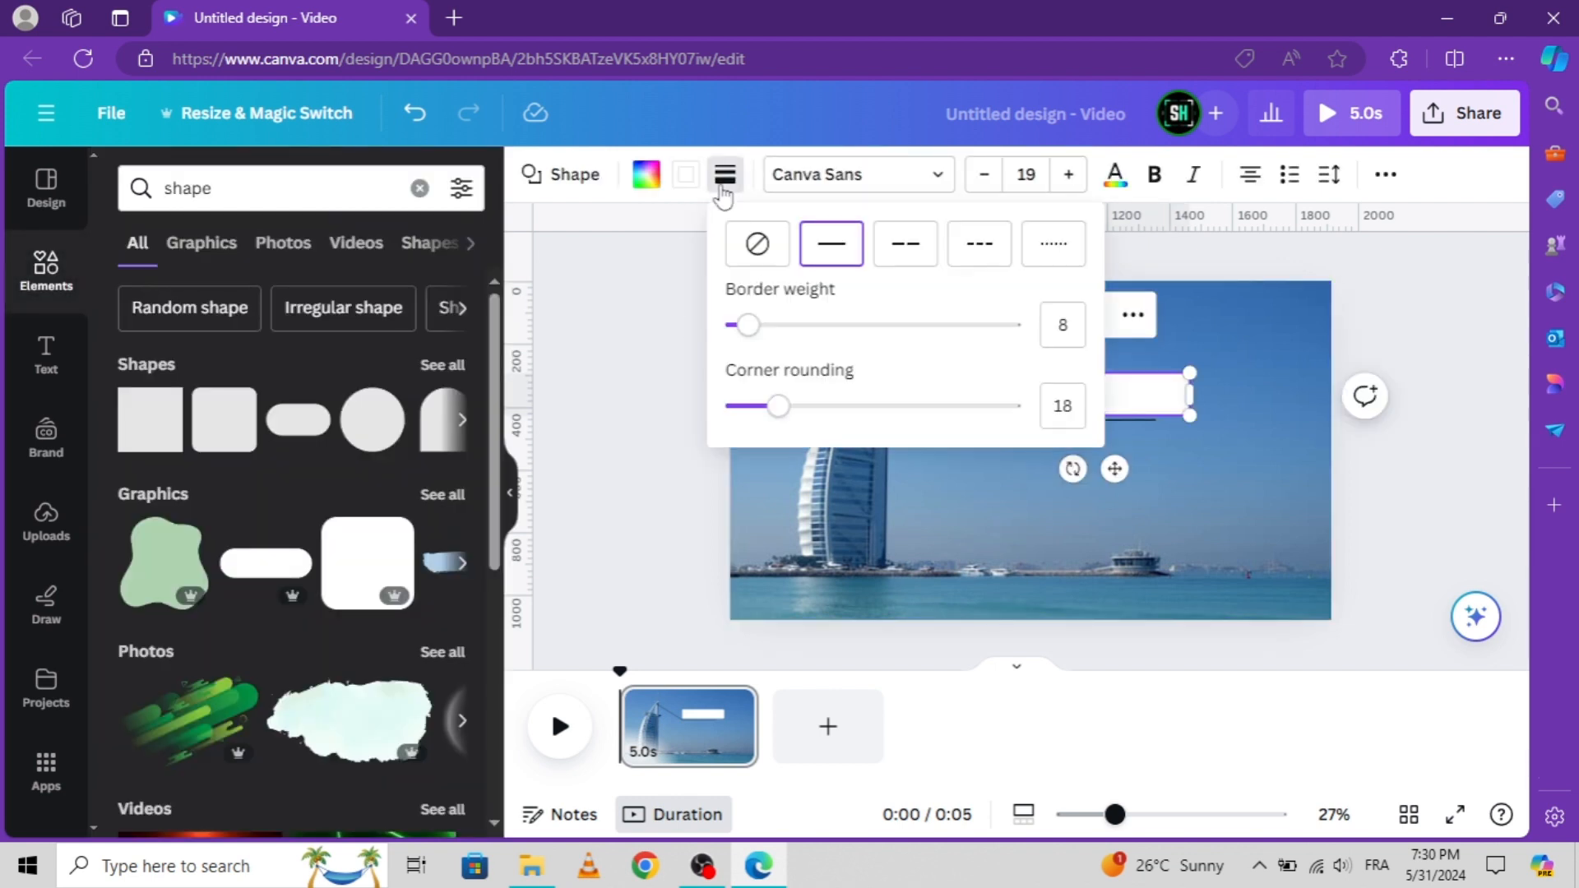
pyautogui.moveTo(747, 324); pyautogui.dragTo(757, 325)
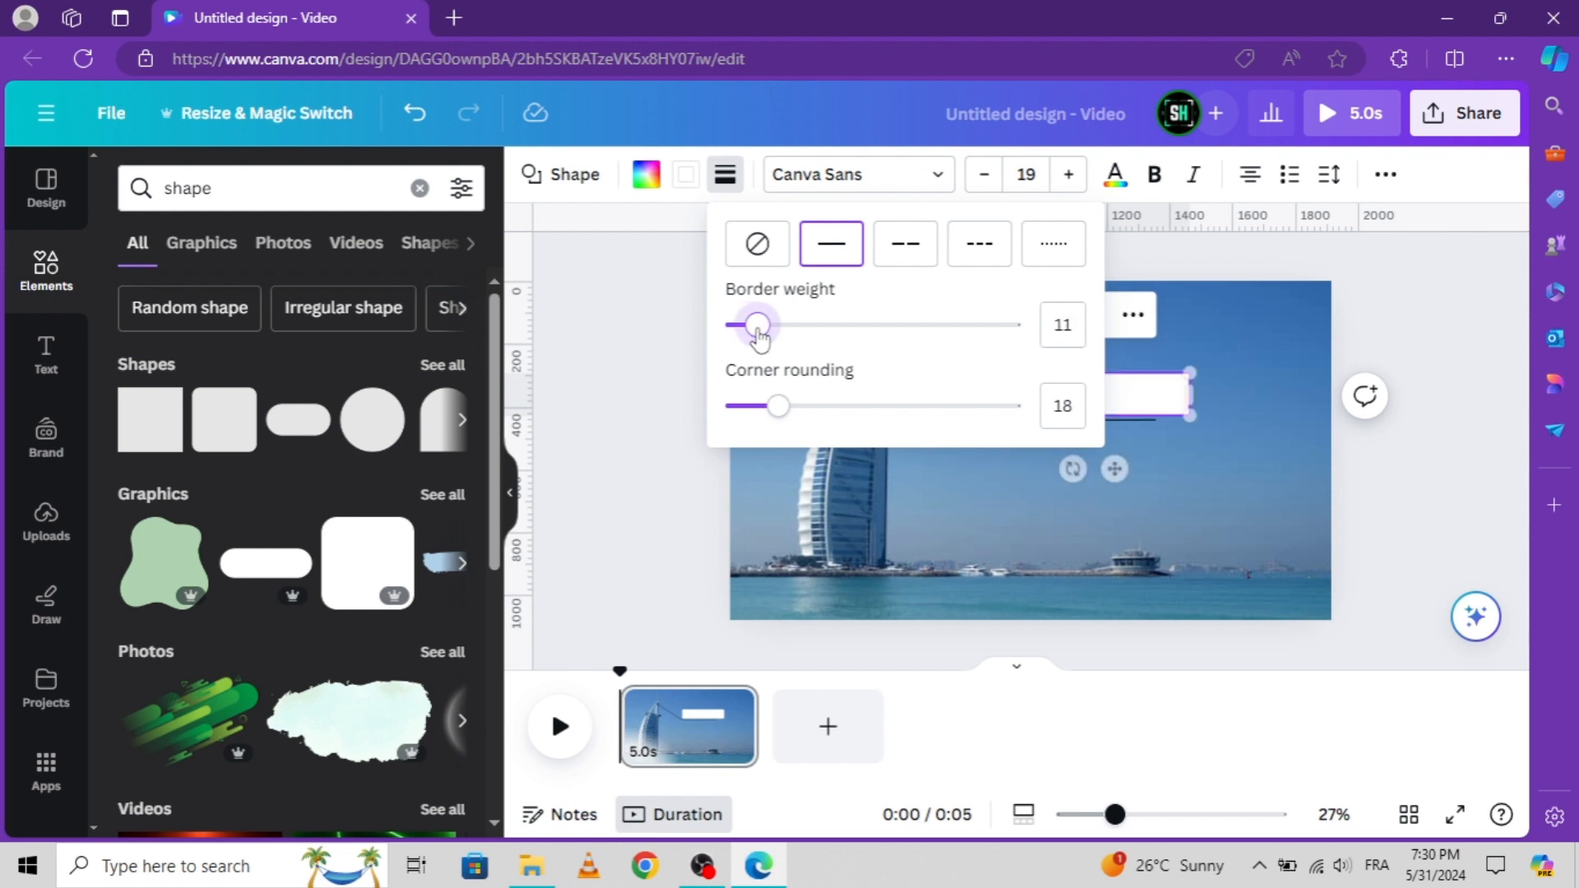
pyautogui.click(672, 245)
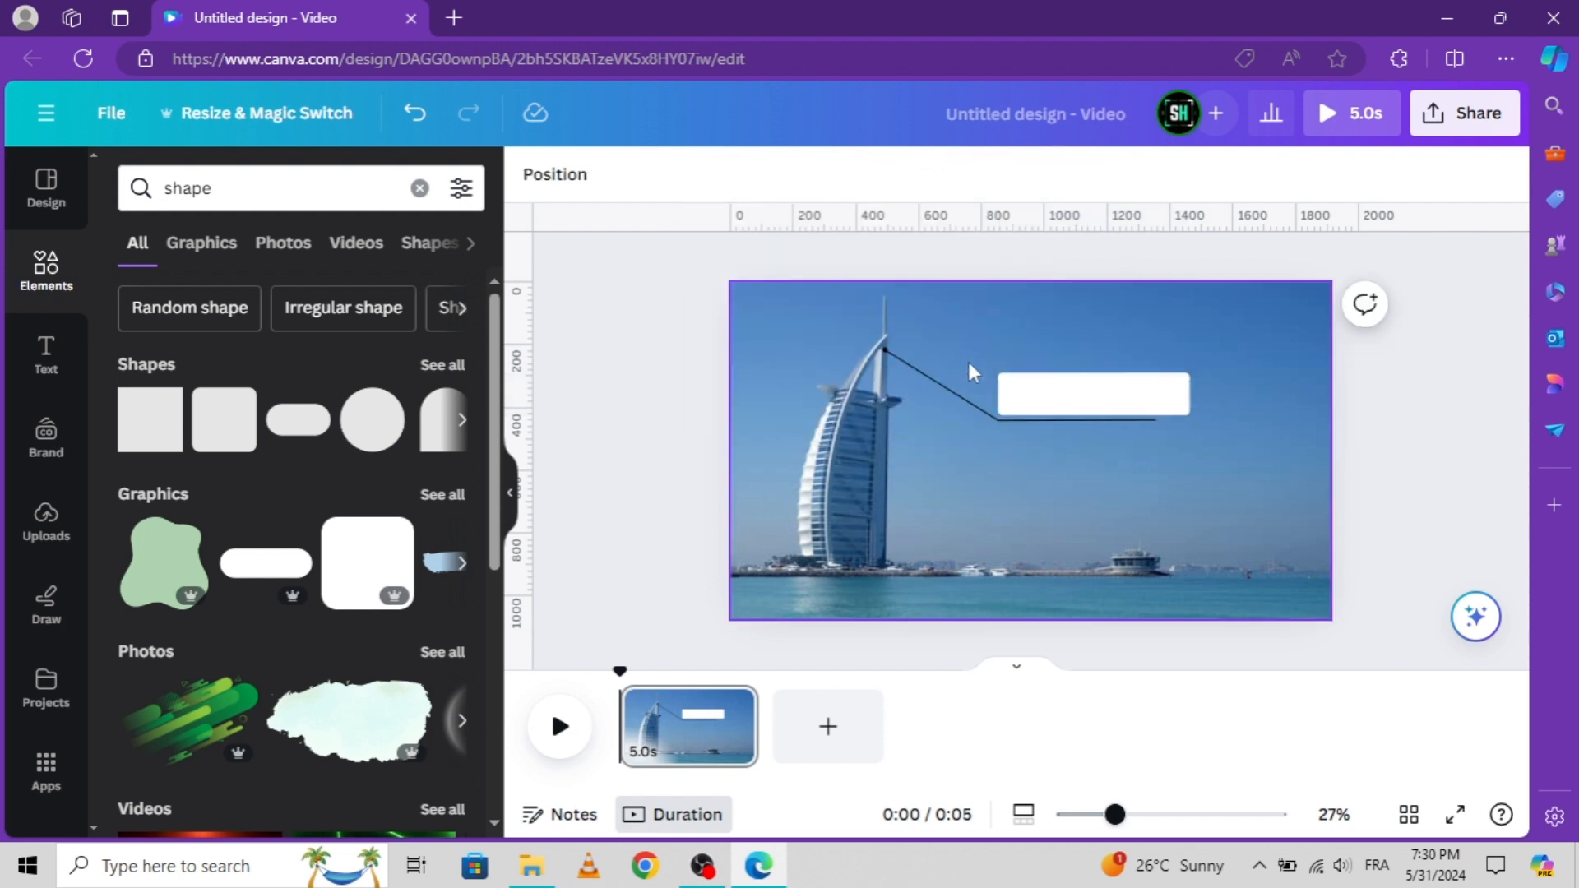
# - Make the white rectangle's fill transparent so only its outline remains
pyautogui.click(1008, 378)
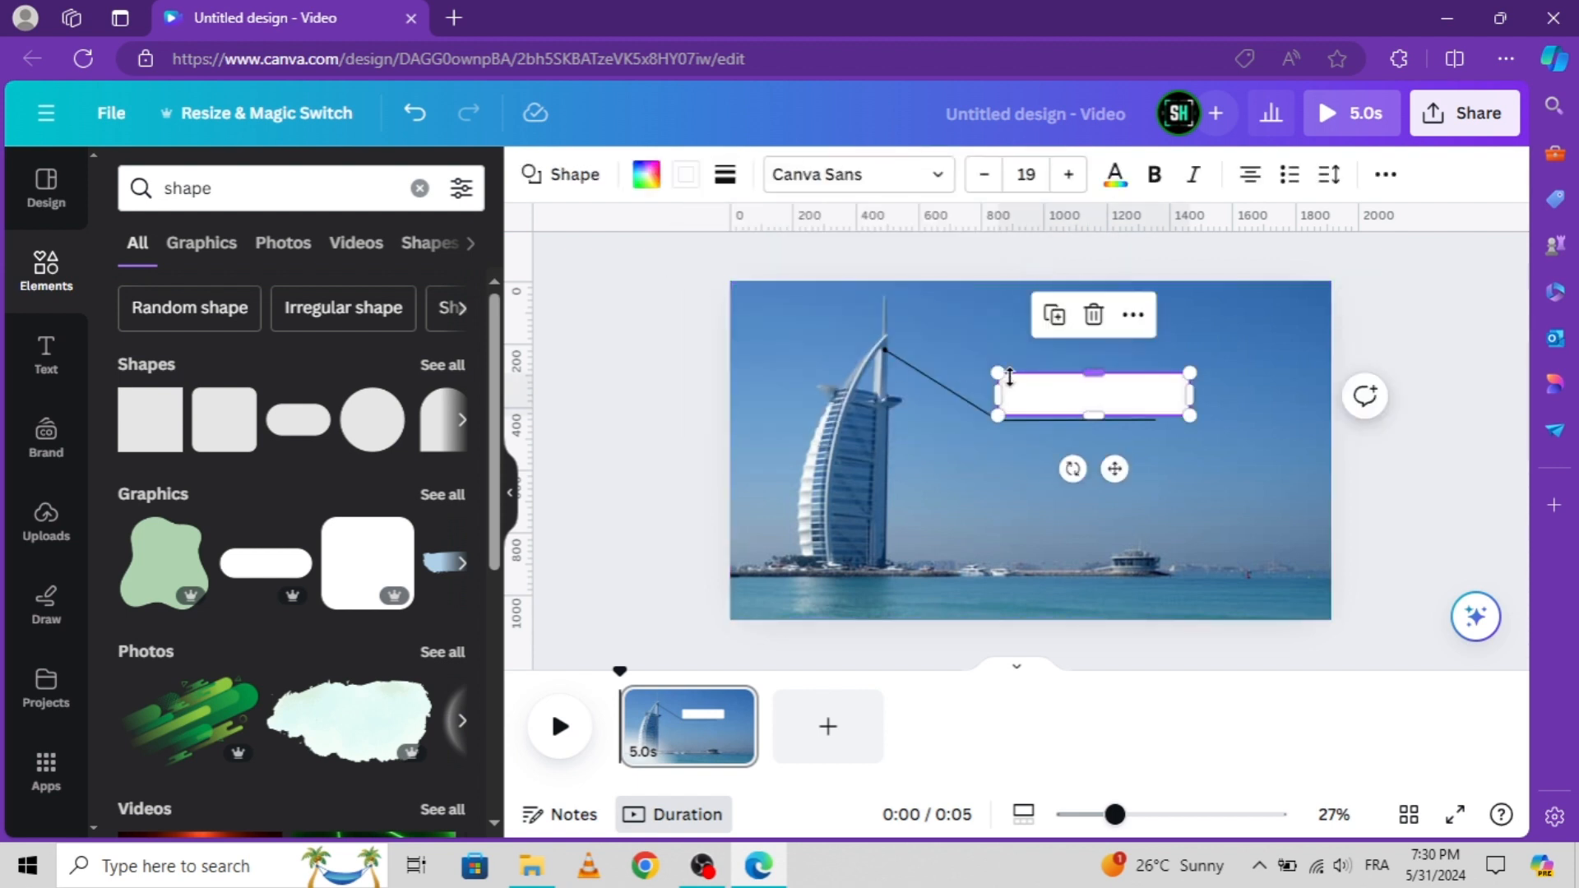
pyautogui.click(658, 189)
pyautogui.click(195, 314)
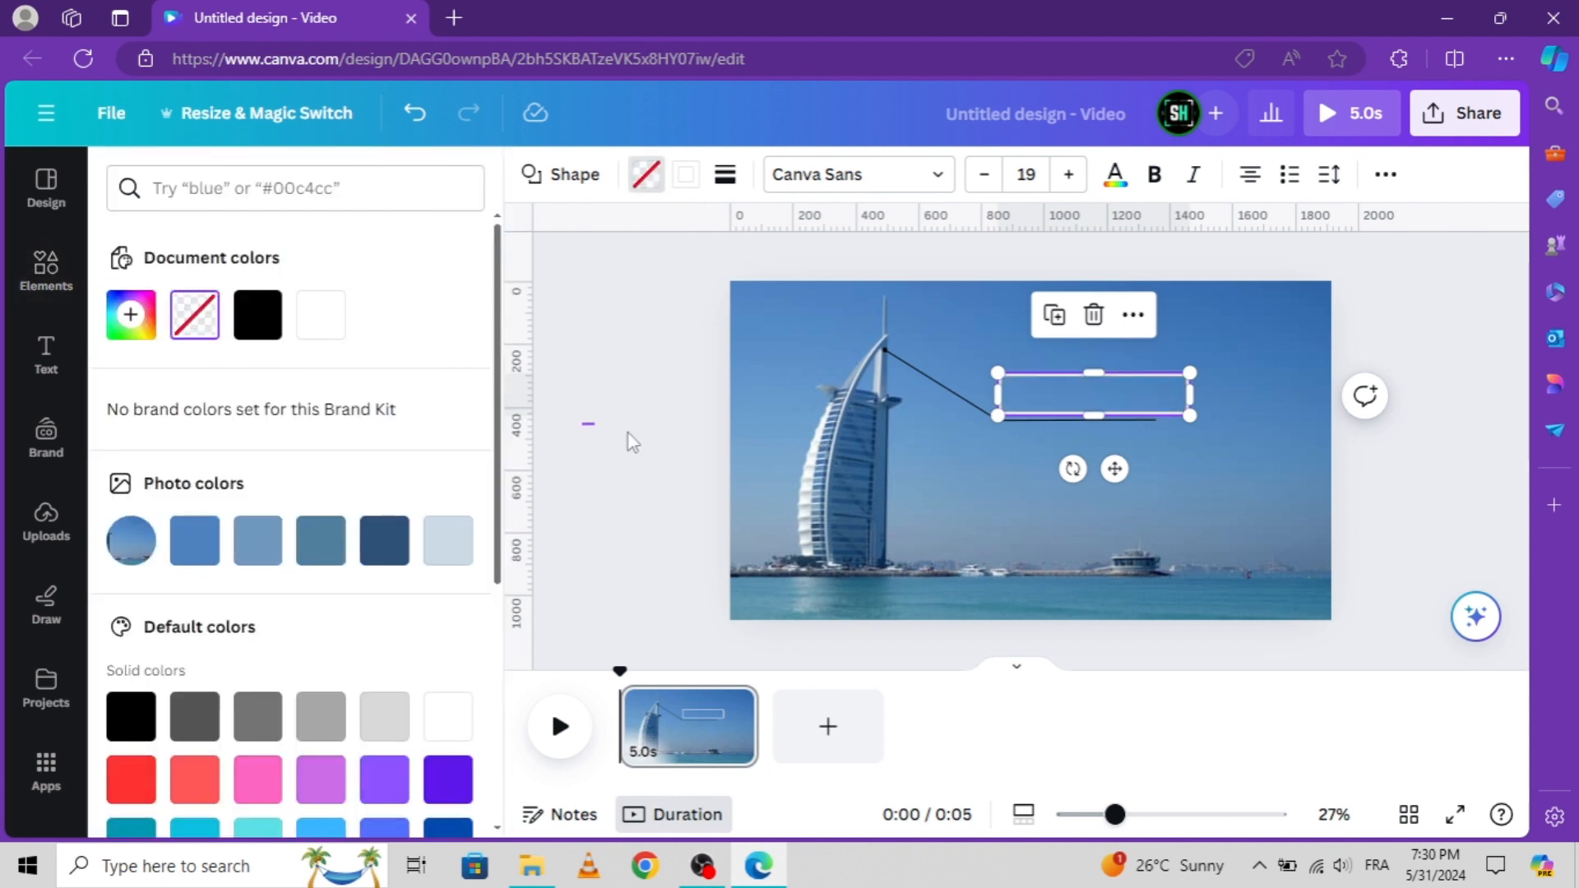
pyautogui.click(575, 450)
# - Recolor the diagonal and horizontal pointer lines together to white
pyautogui.click(959, 393)
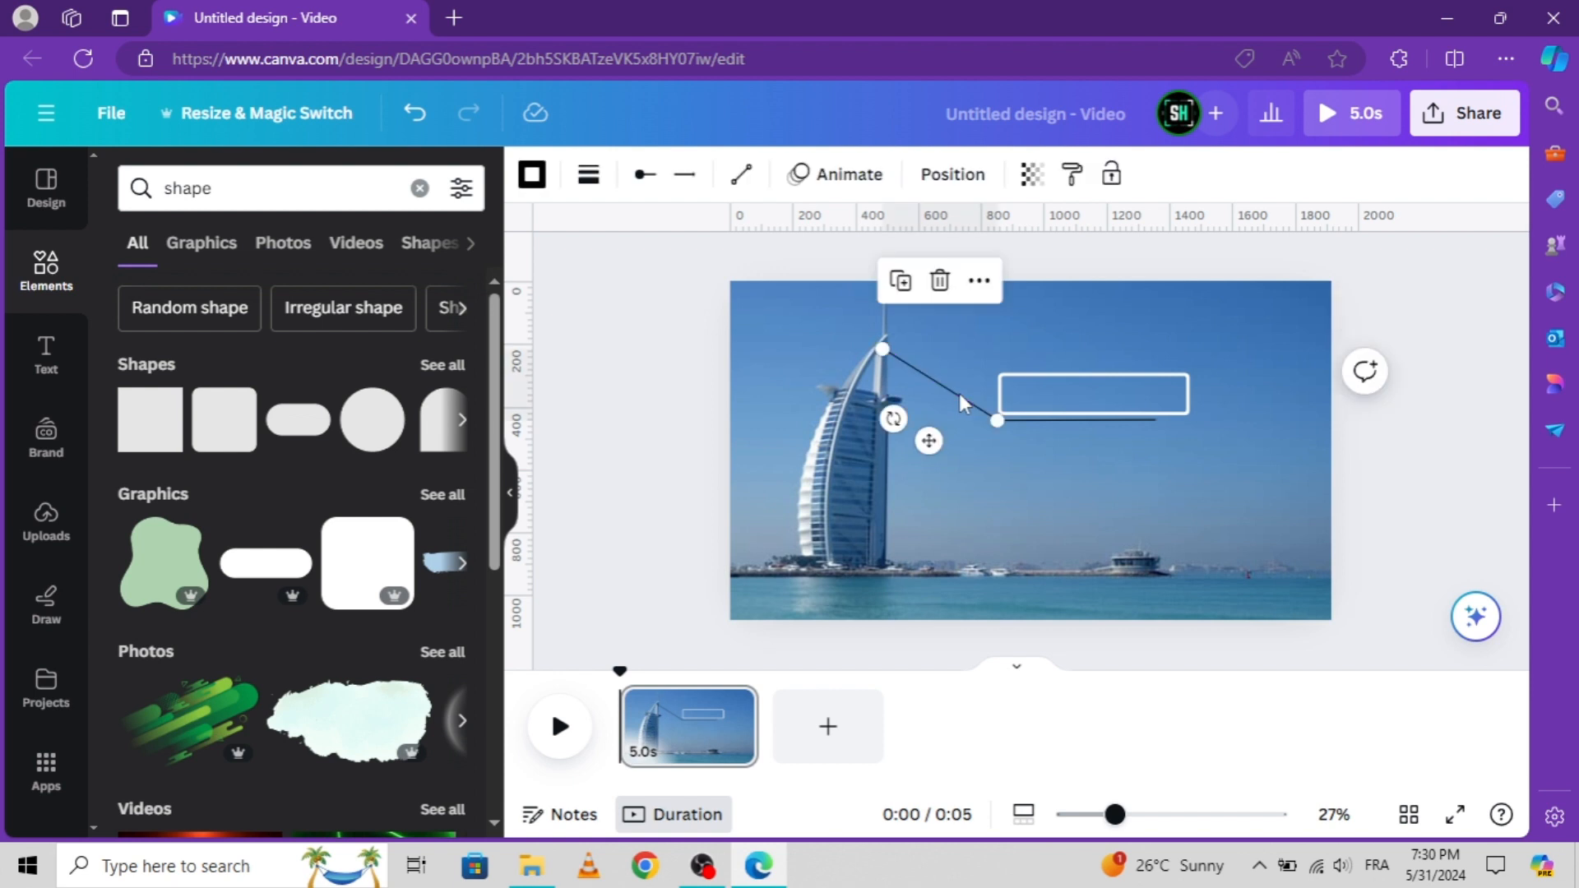
pyautogui.click(1053, 419)
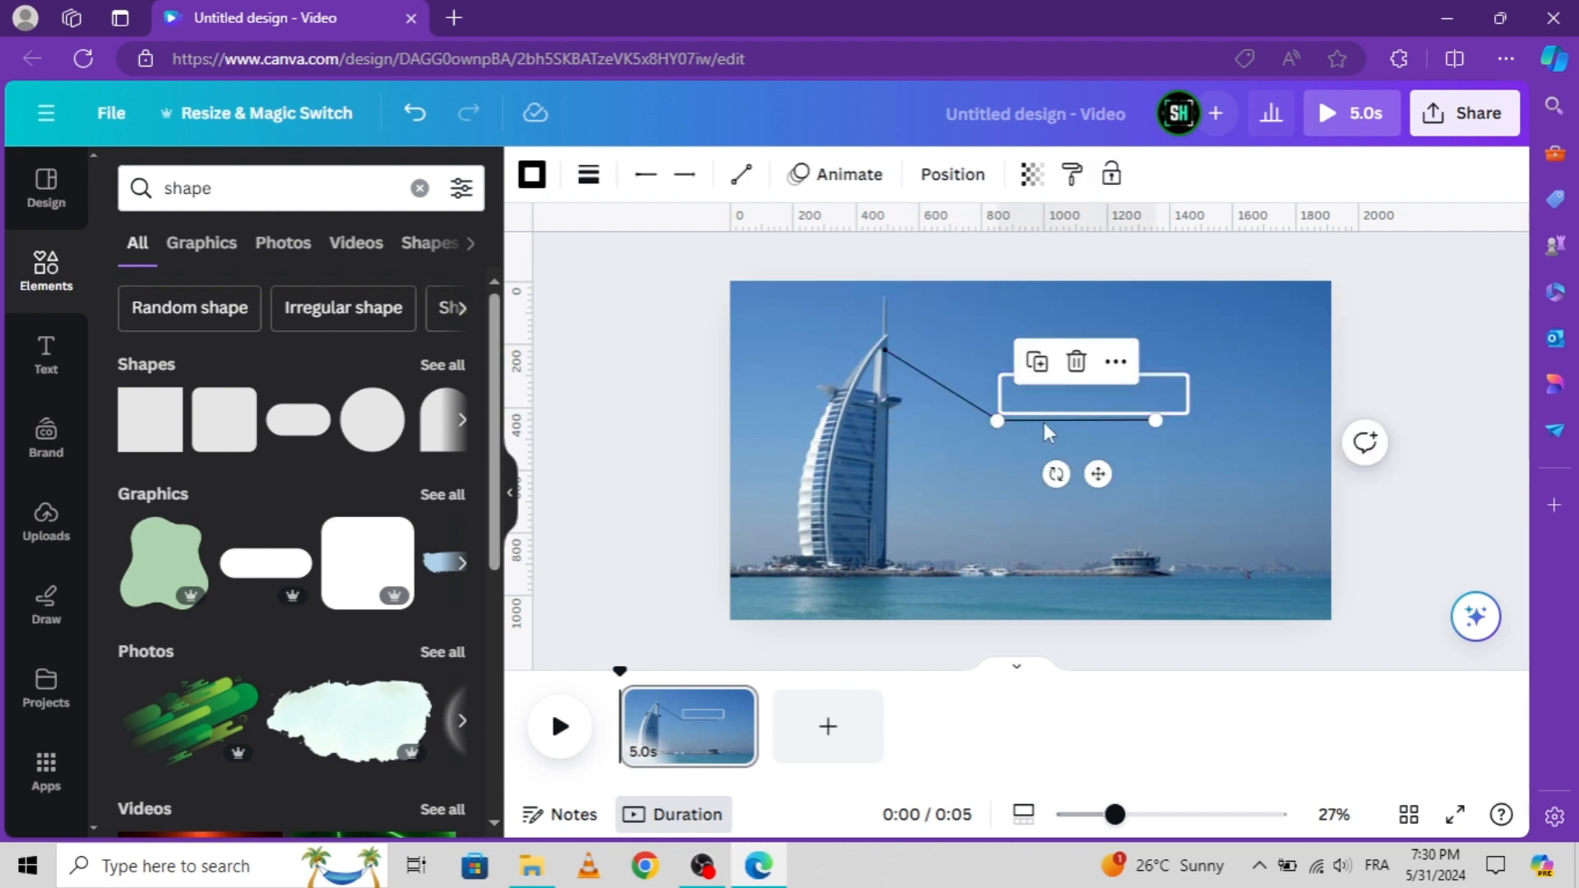
pyautogui.keyDown('shift'); pyautogui.click(947, 386); pyautogui.keyUp('shift')
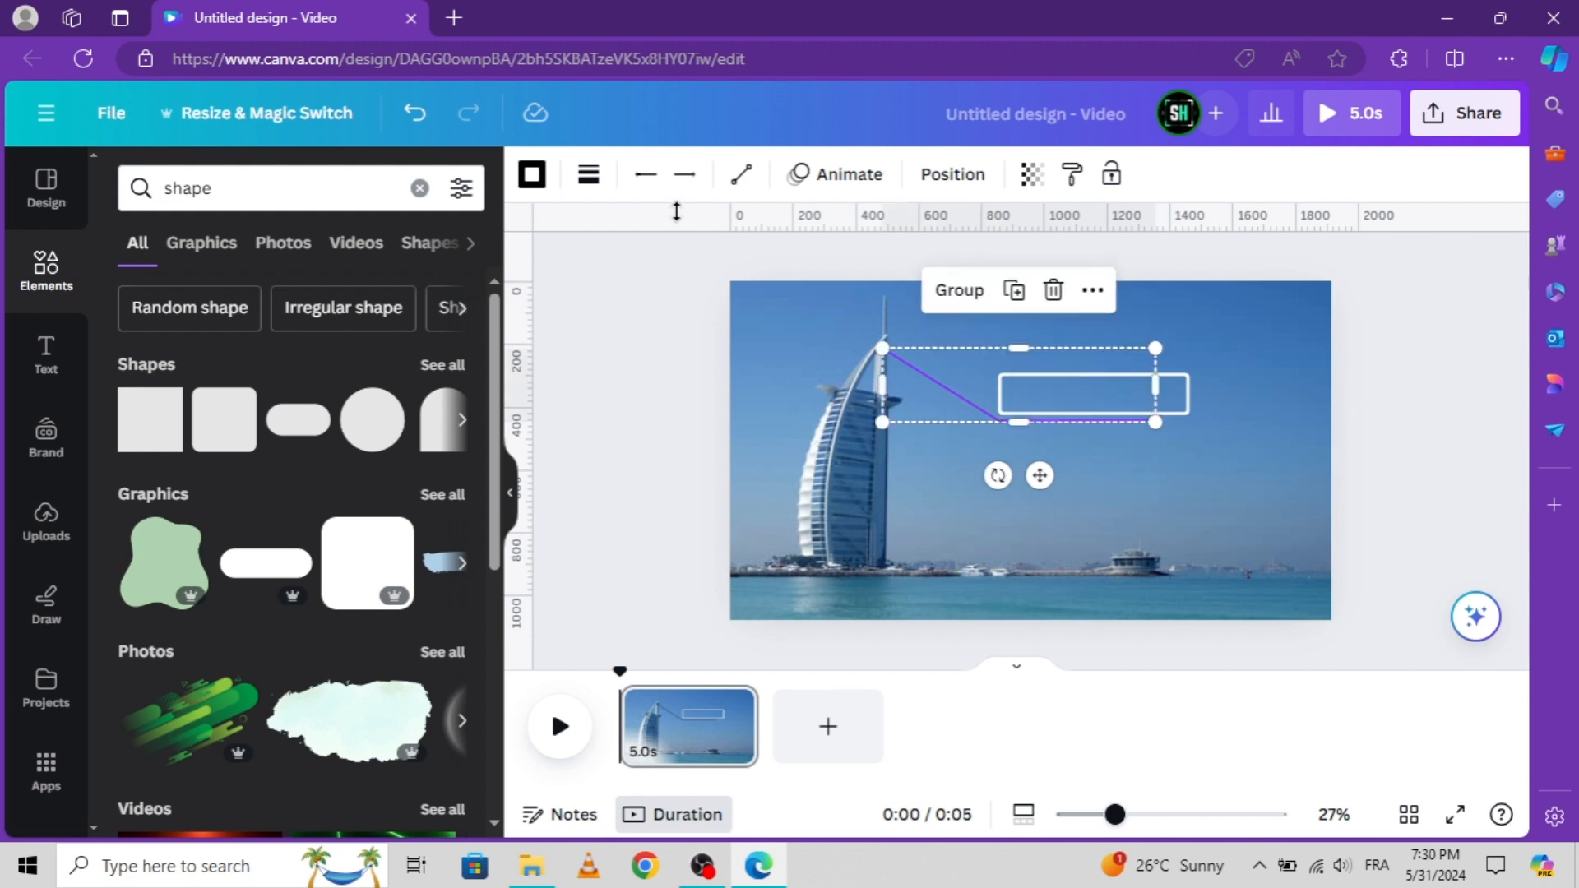
pyautogui.click(532, 175)
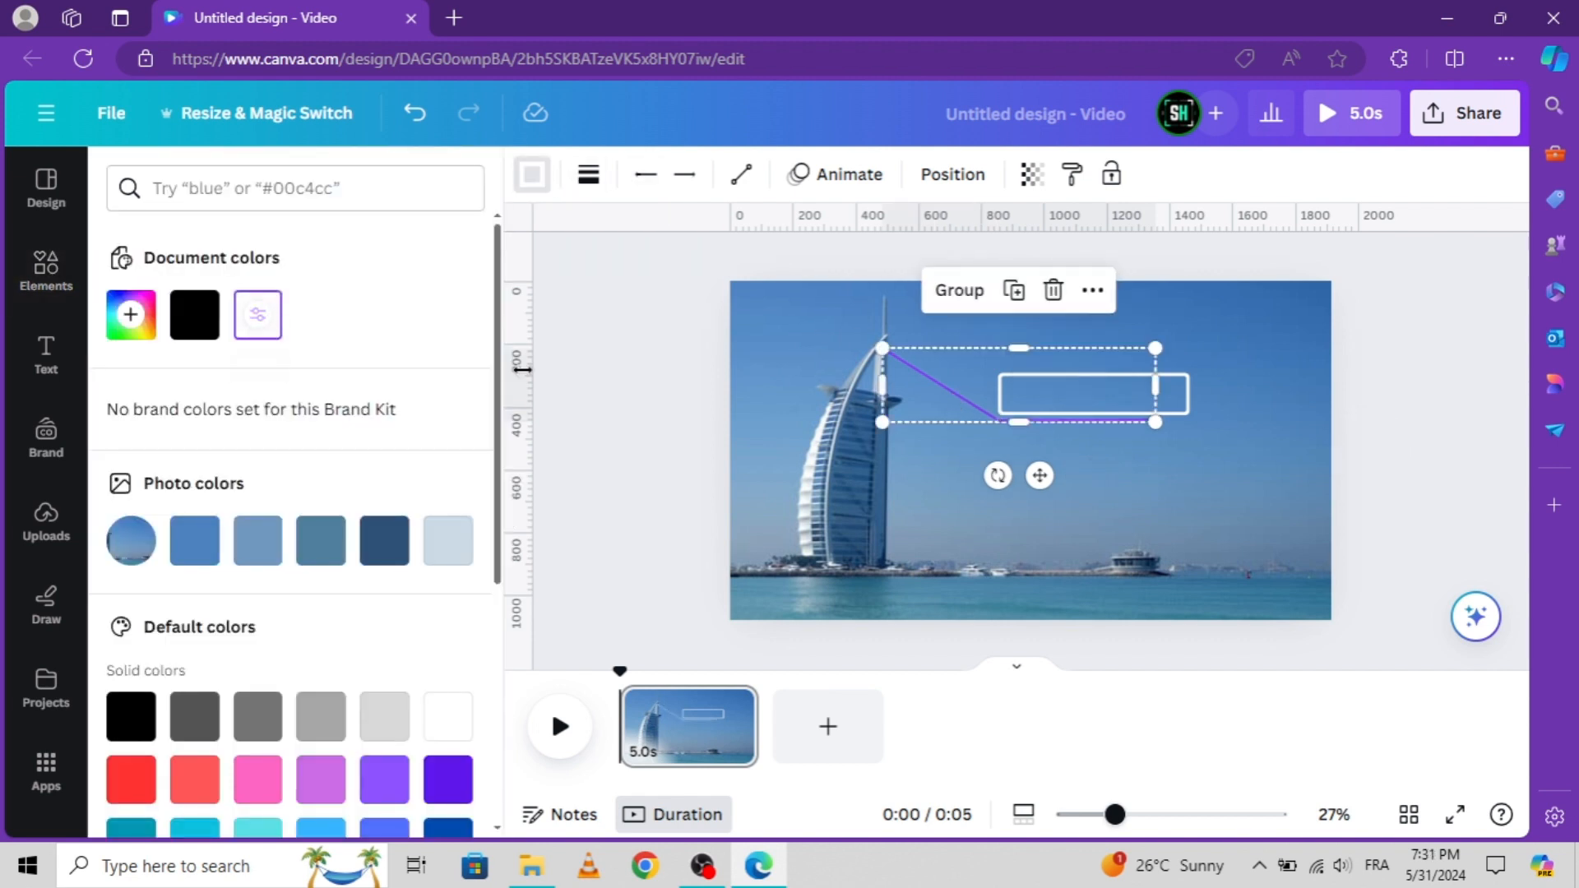
pyautogui.click(666, 387)
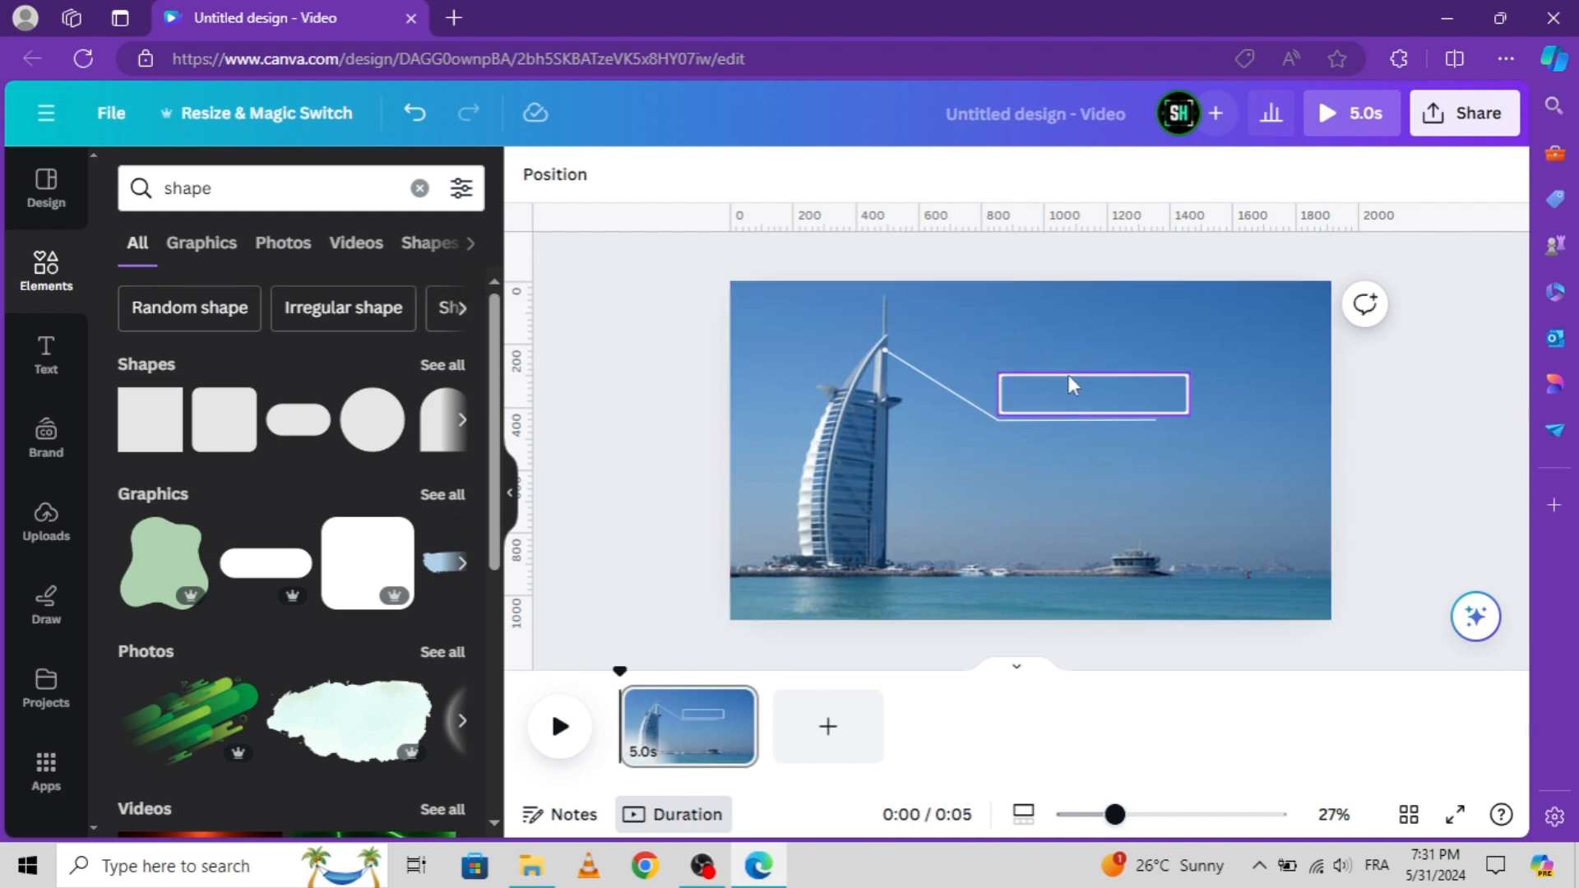
# - Remove the rectangle's corner rounding and thin its border to a fine outline similar to the pointer lines
pyautogui.click(1010, 386)
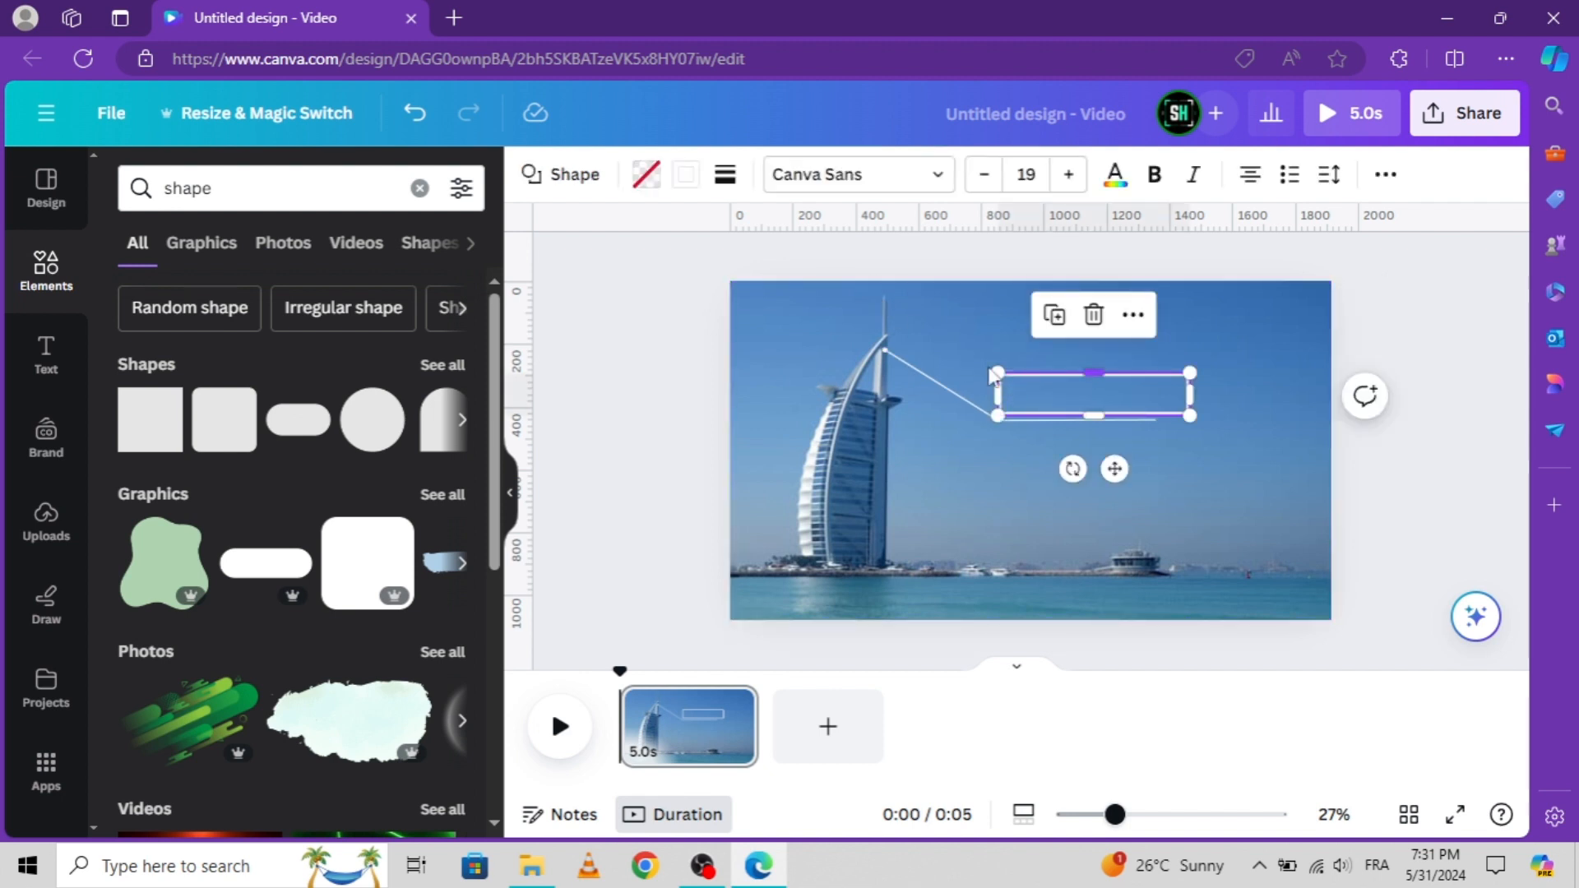
pyautogui.click(724, 175)
pyautogui.moveTo(776, 407); pyautogui.dragTo(652, 430)
pyautogui.moveTo(760, 337); pyautogui.dragTo(732, 326)
pyautogui.click(566, 350)
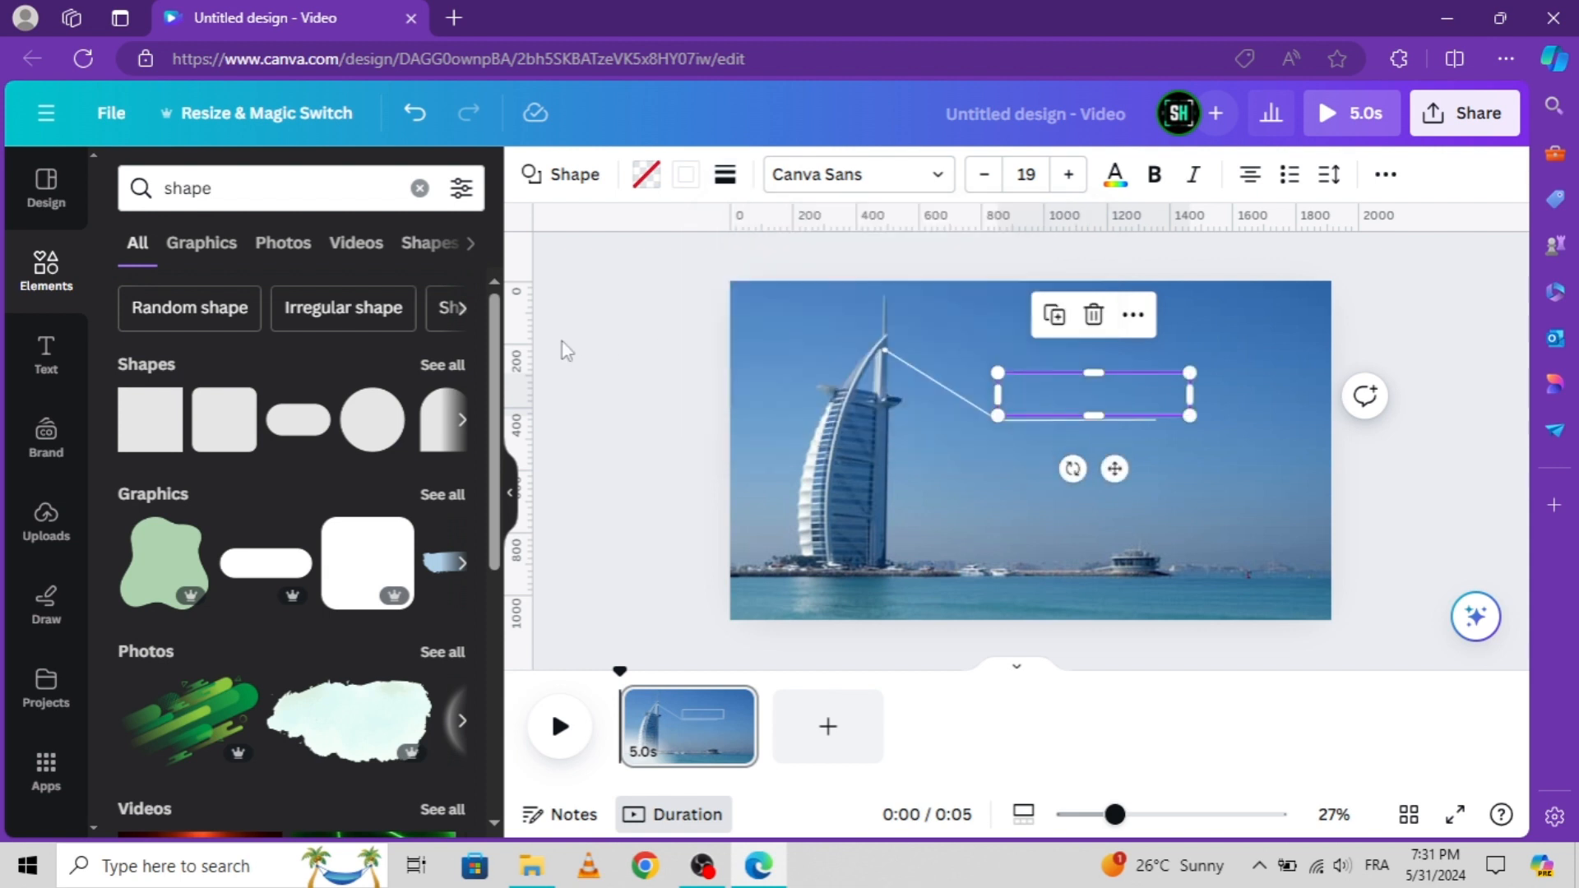
pyautogui.click(665, 373)
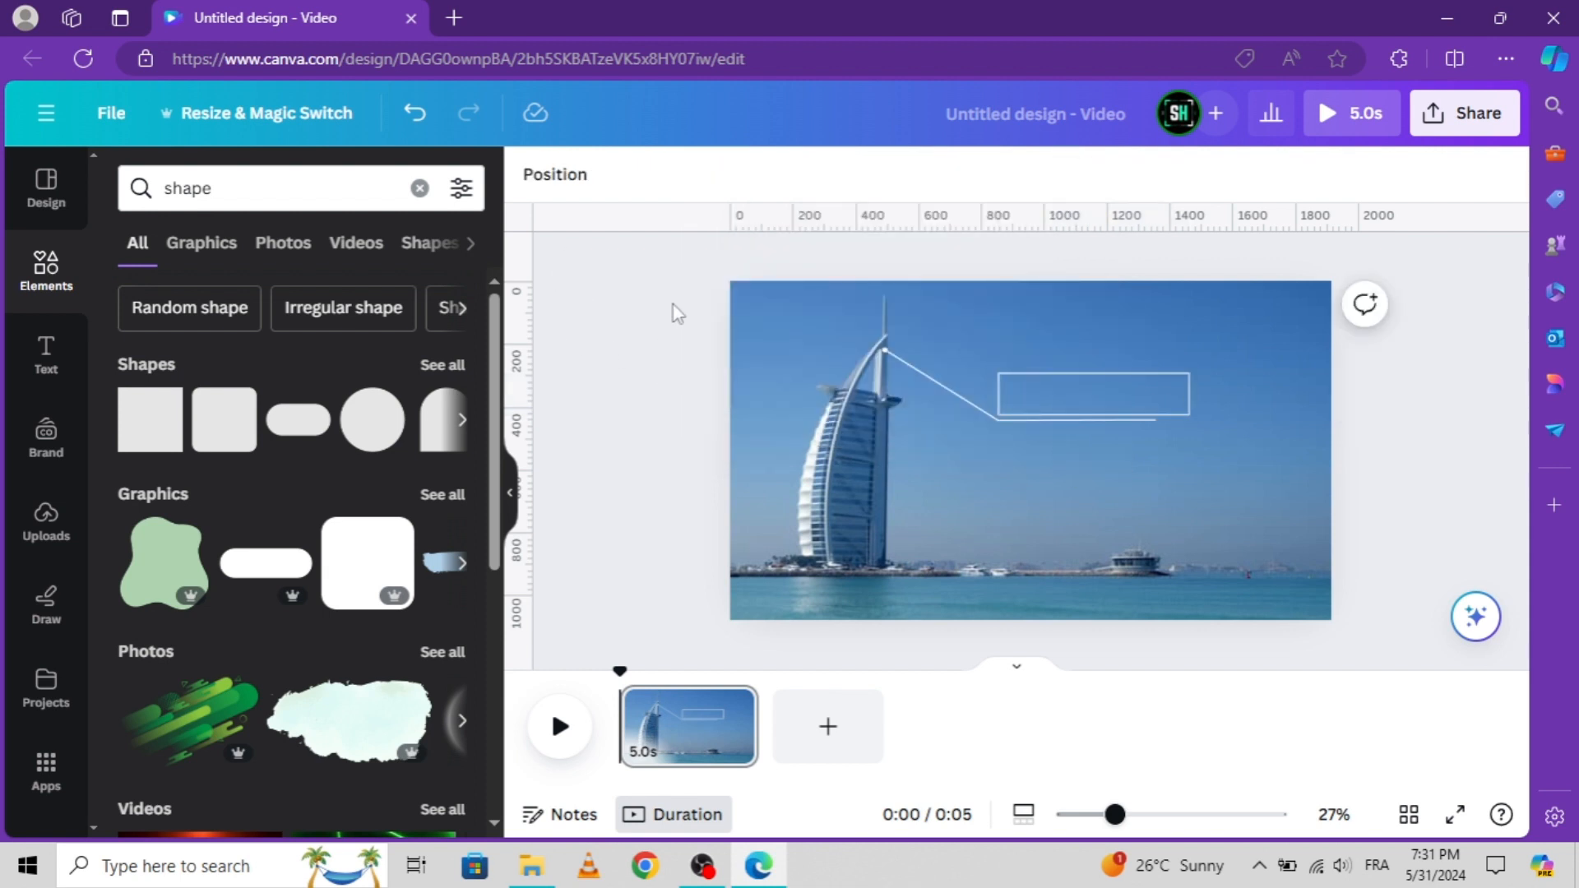
pyautogui.click(1046, 420)
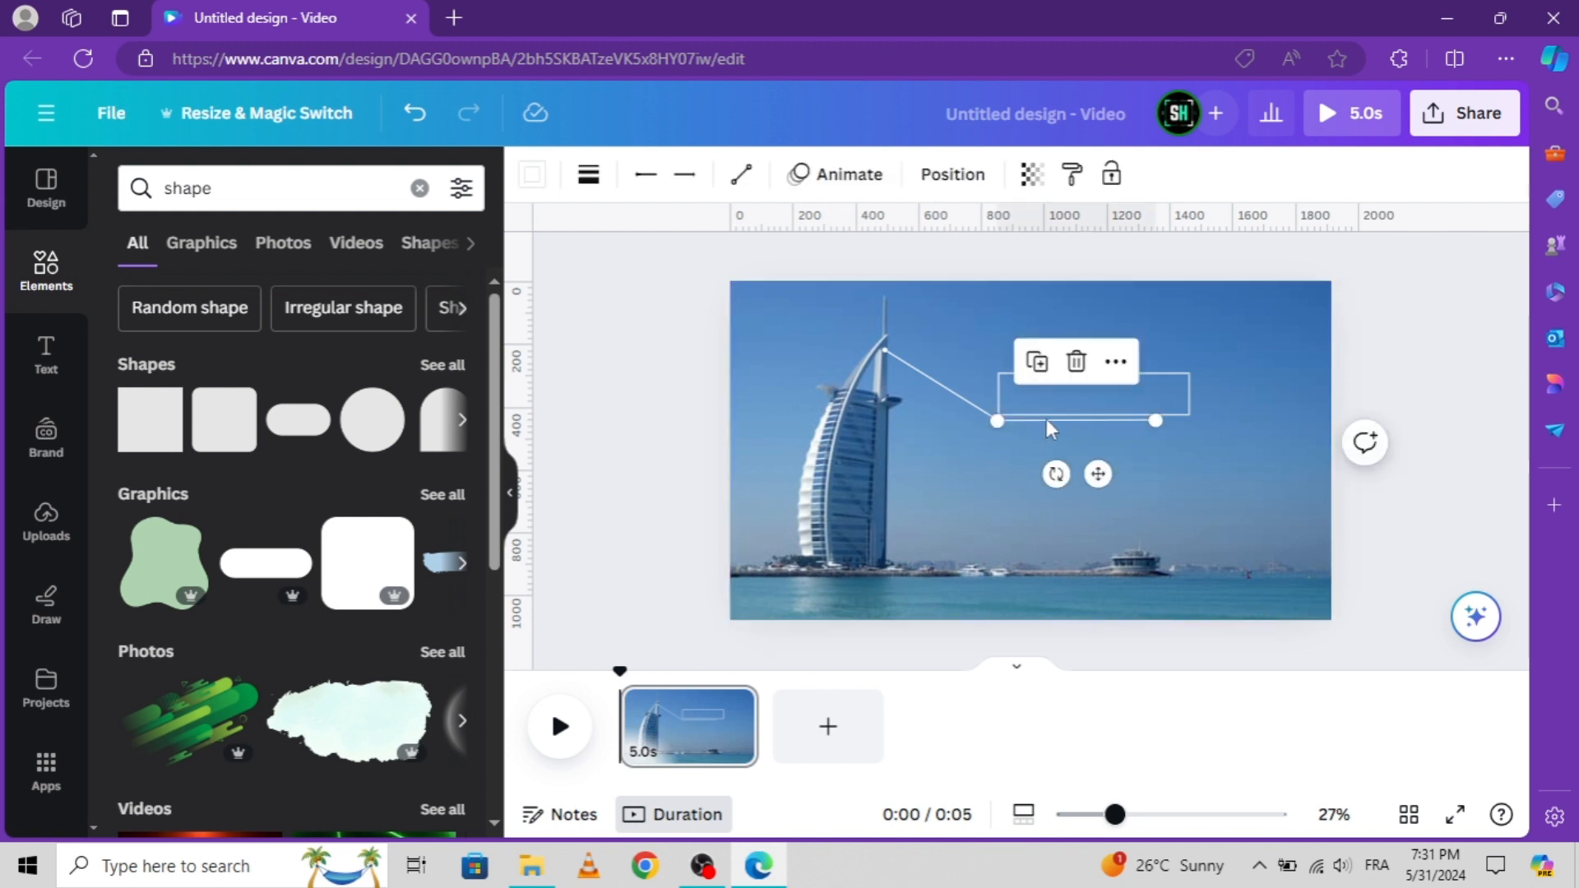
pyautogui.click(674, 426)
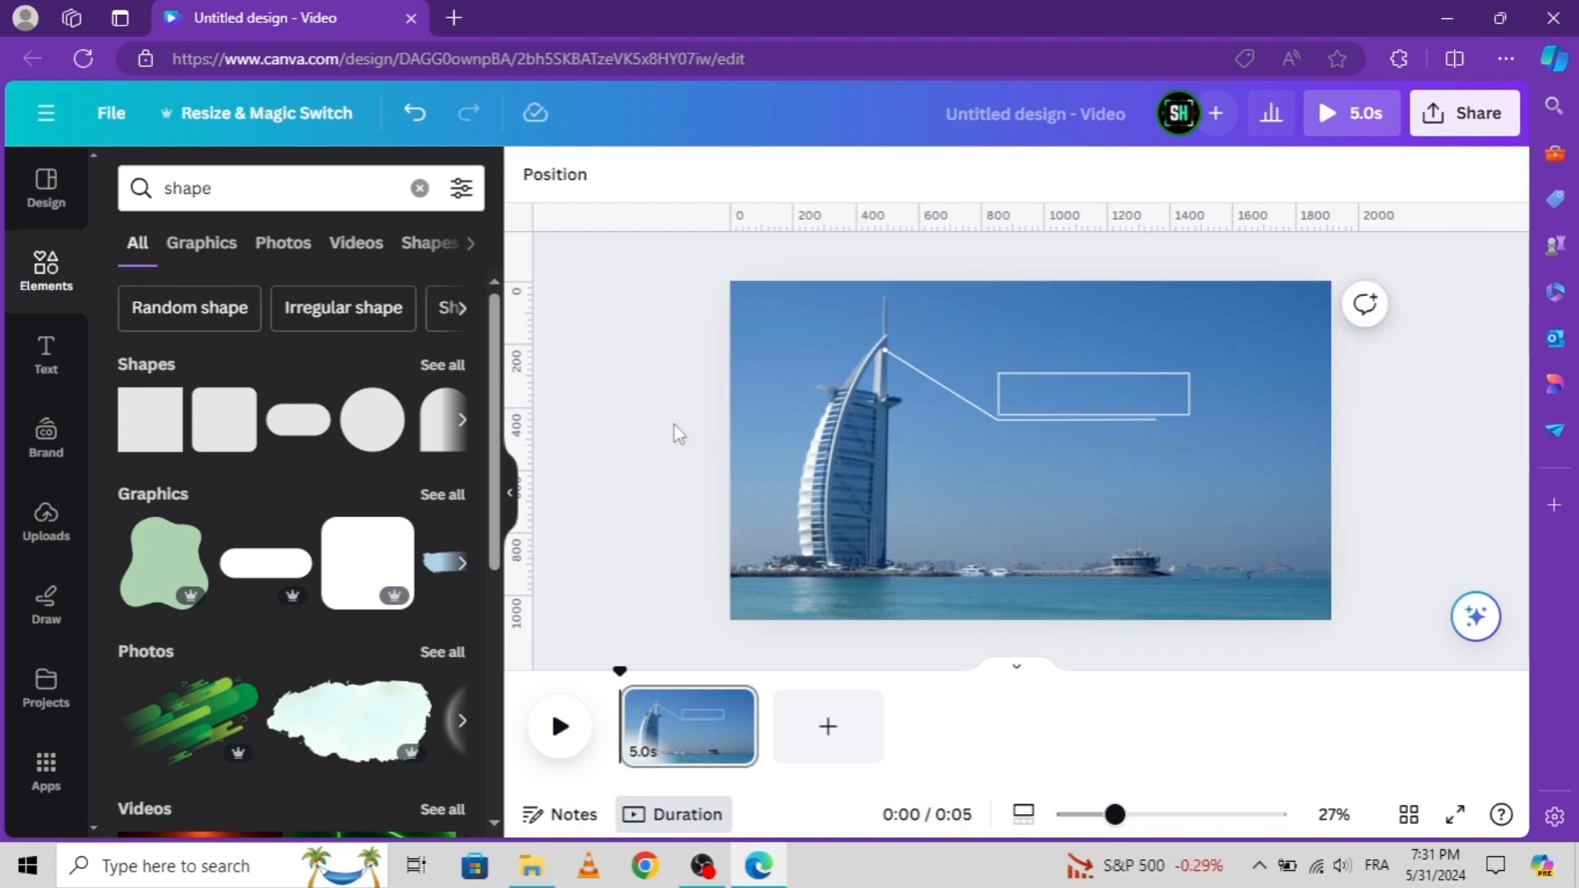
# - Add a heading to the design with the text "ARAB TOWER"
pyautogui.click(46, 354)
pyautogui.click(46, 267)
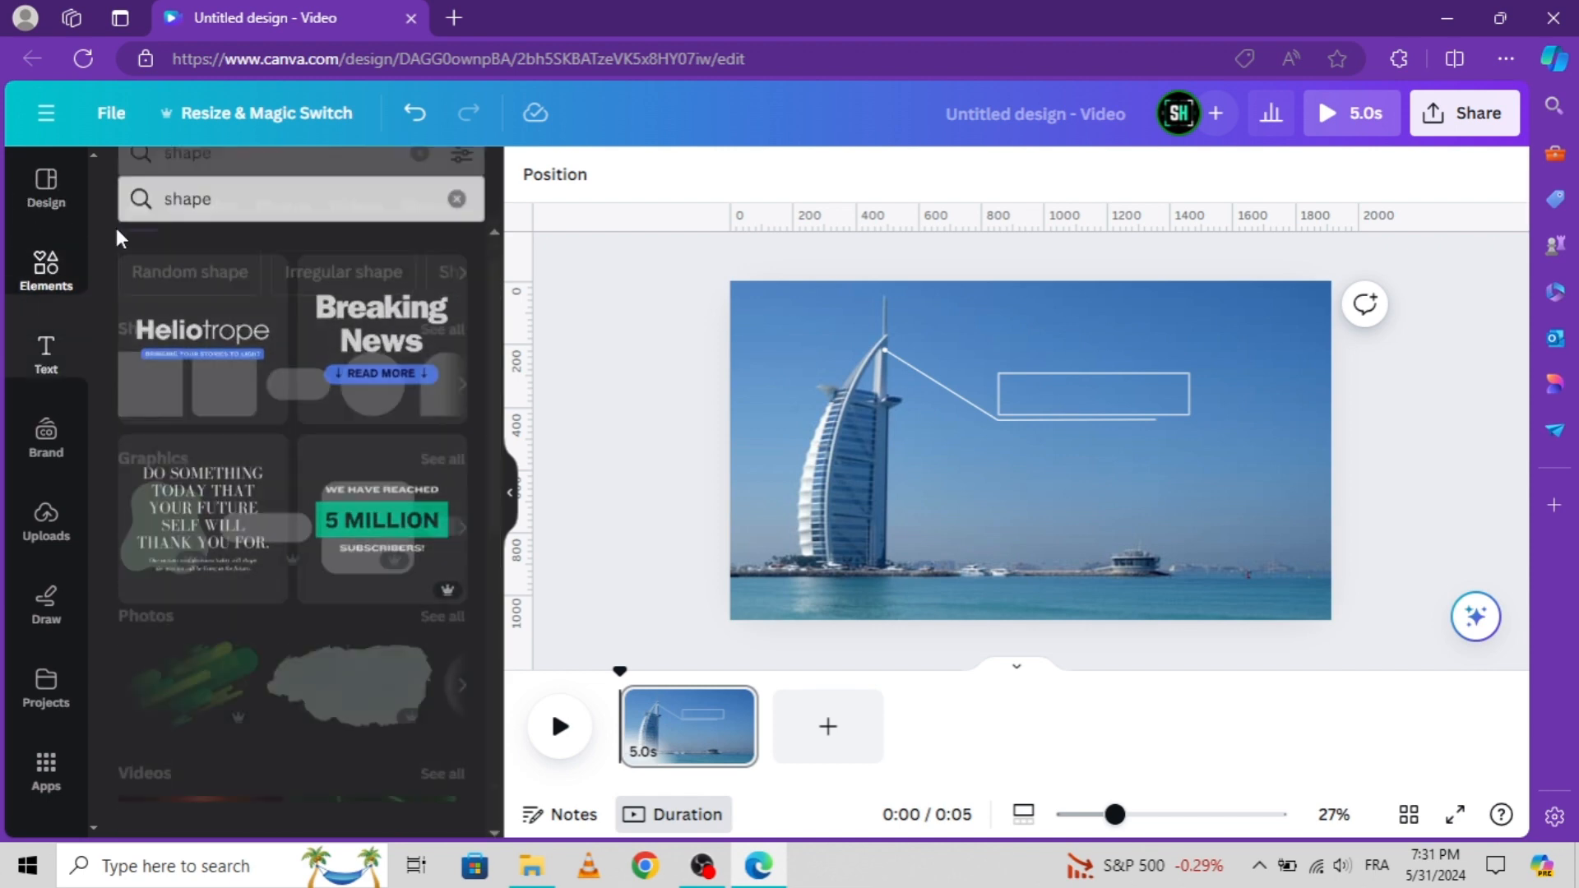
pyautogui.click(47, 366)
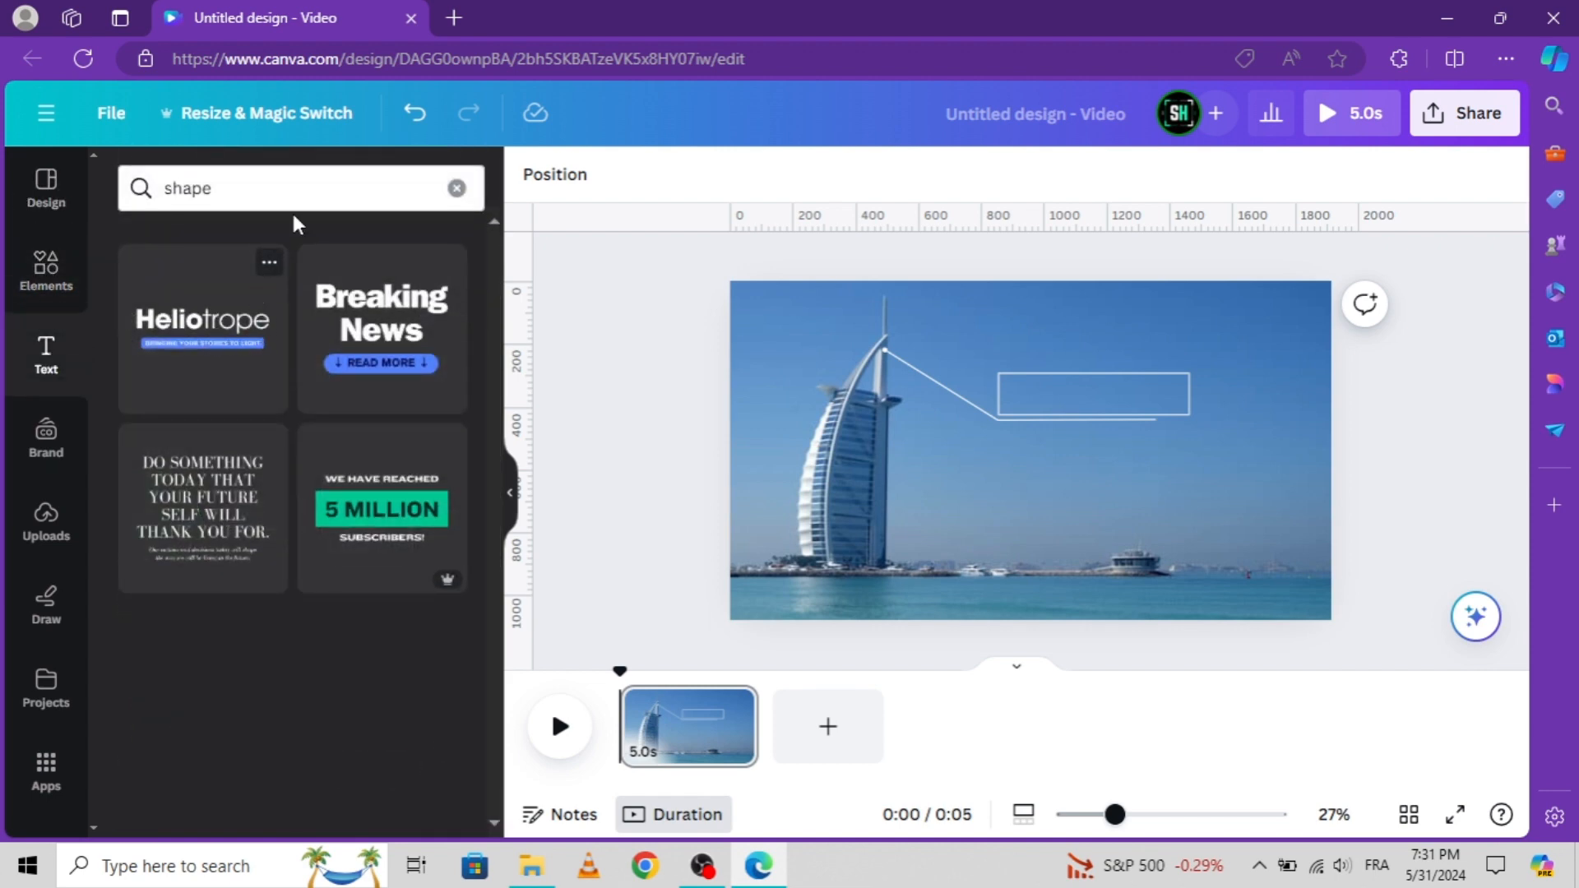
pyautogui.click(452, 189)
pyautogui.click(230, 366)
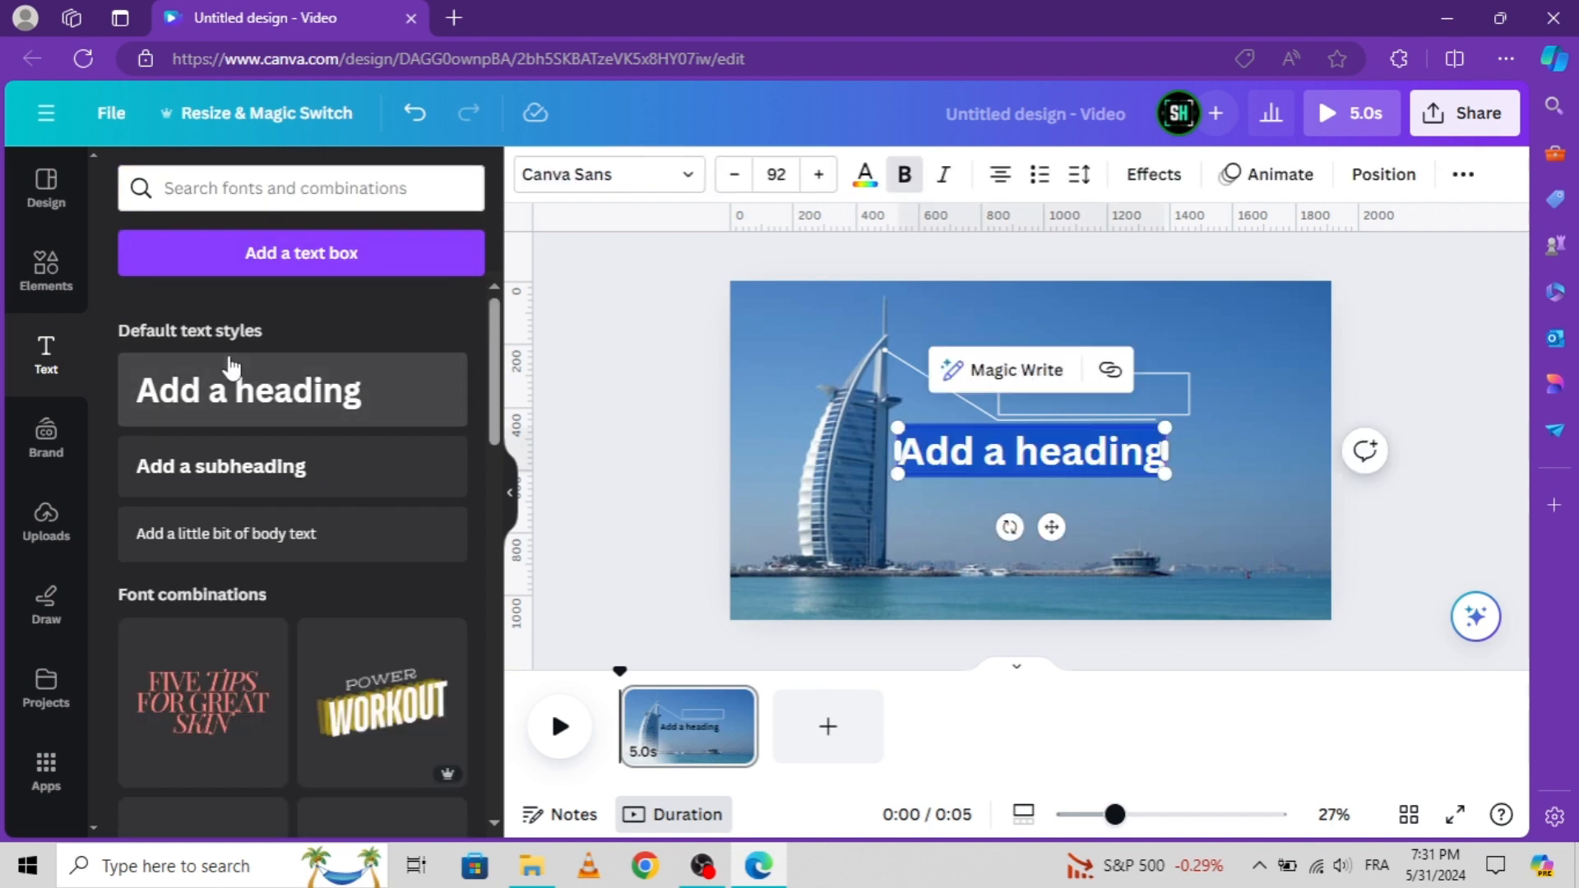
pyautogui.write('ara')
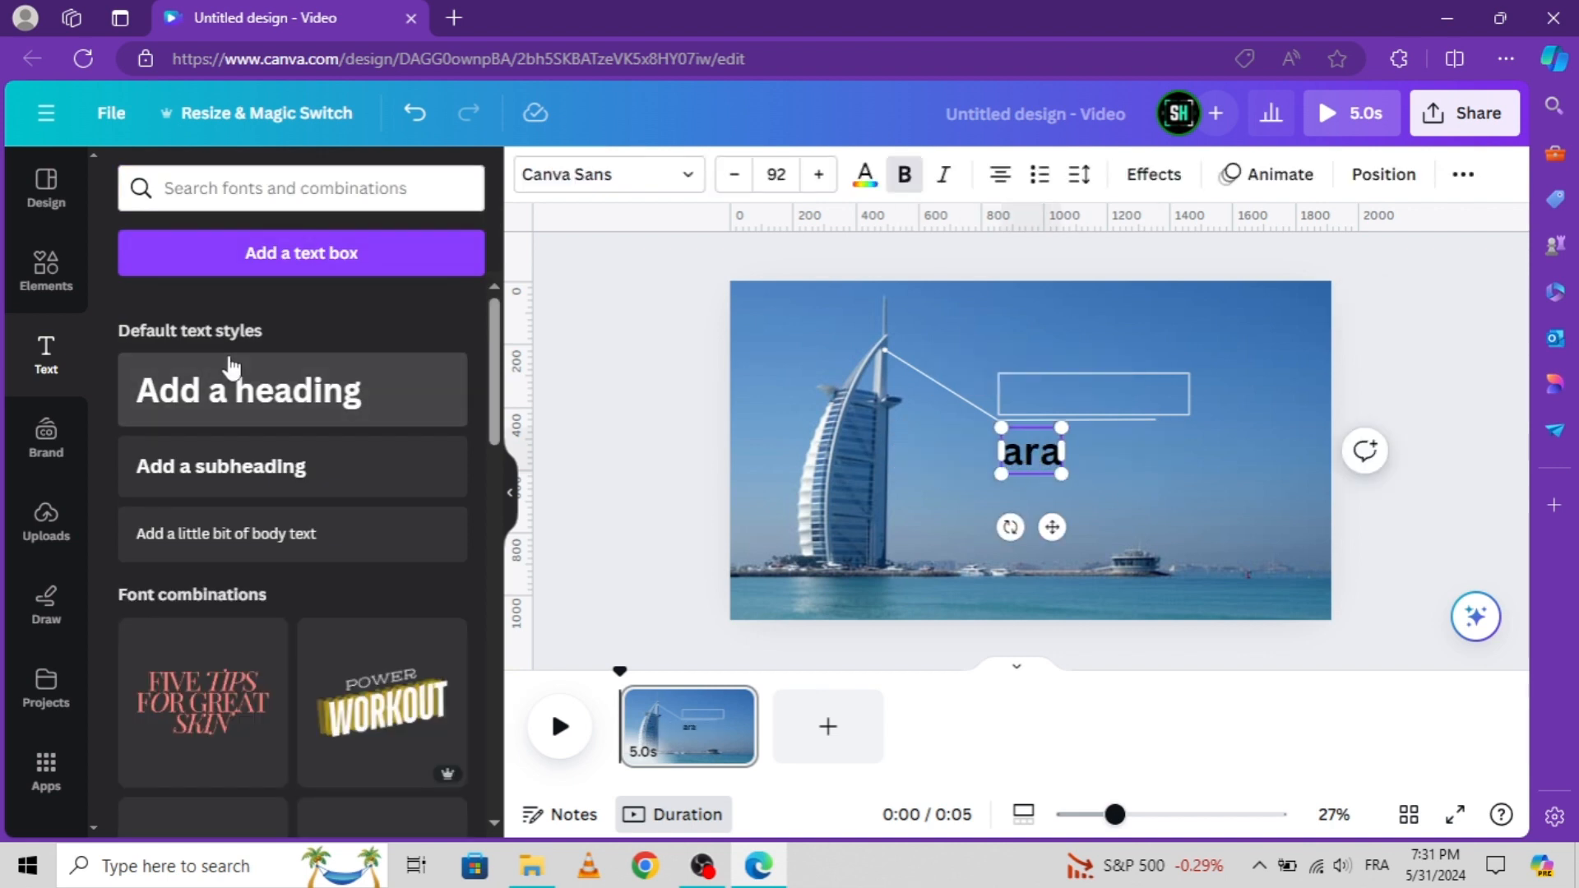
pyautogui.press('BackSpace')
pyautogui.press('BackSpace')
pyautogui.press('BackSpace')
pyautogui.write('ARA')
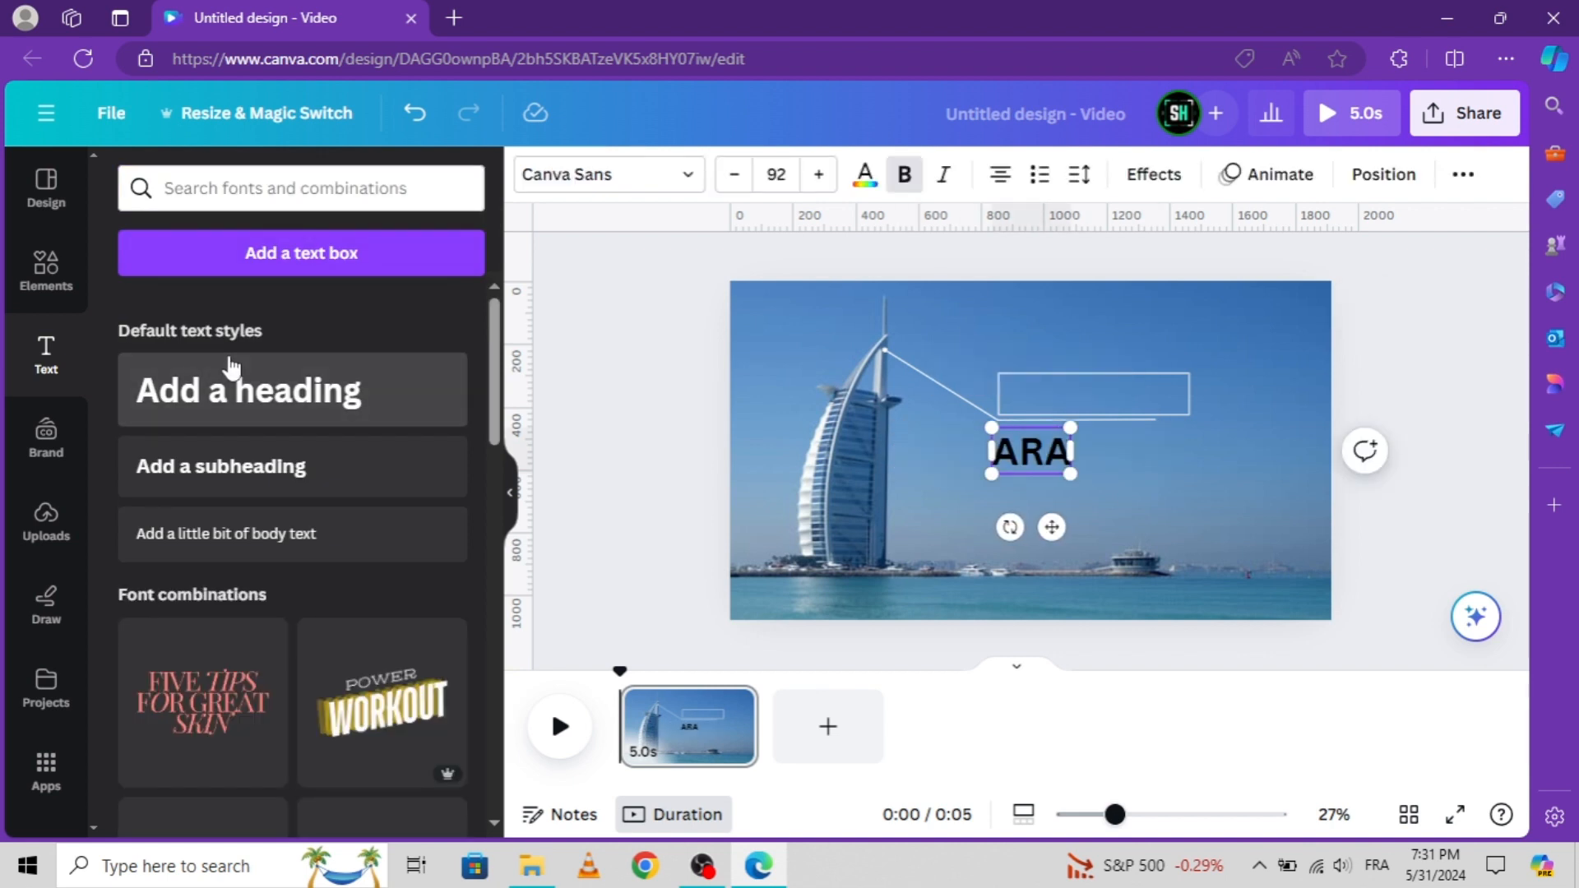
pyautogui.write('B TOWER')
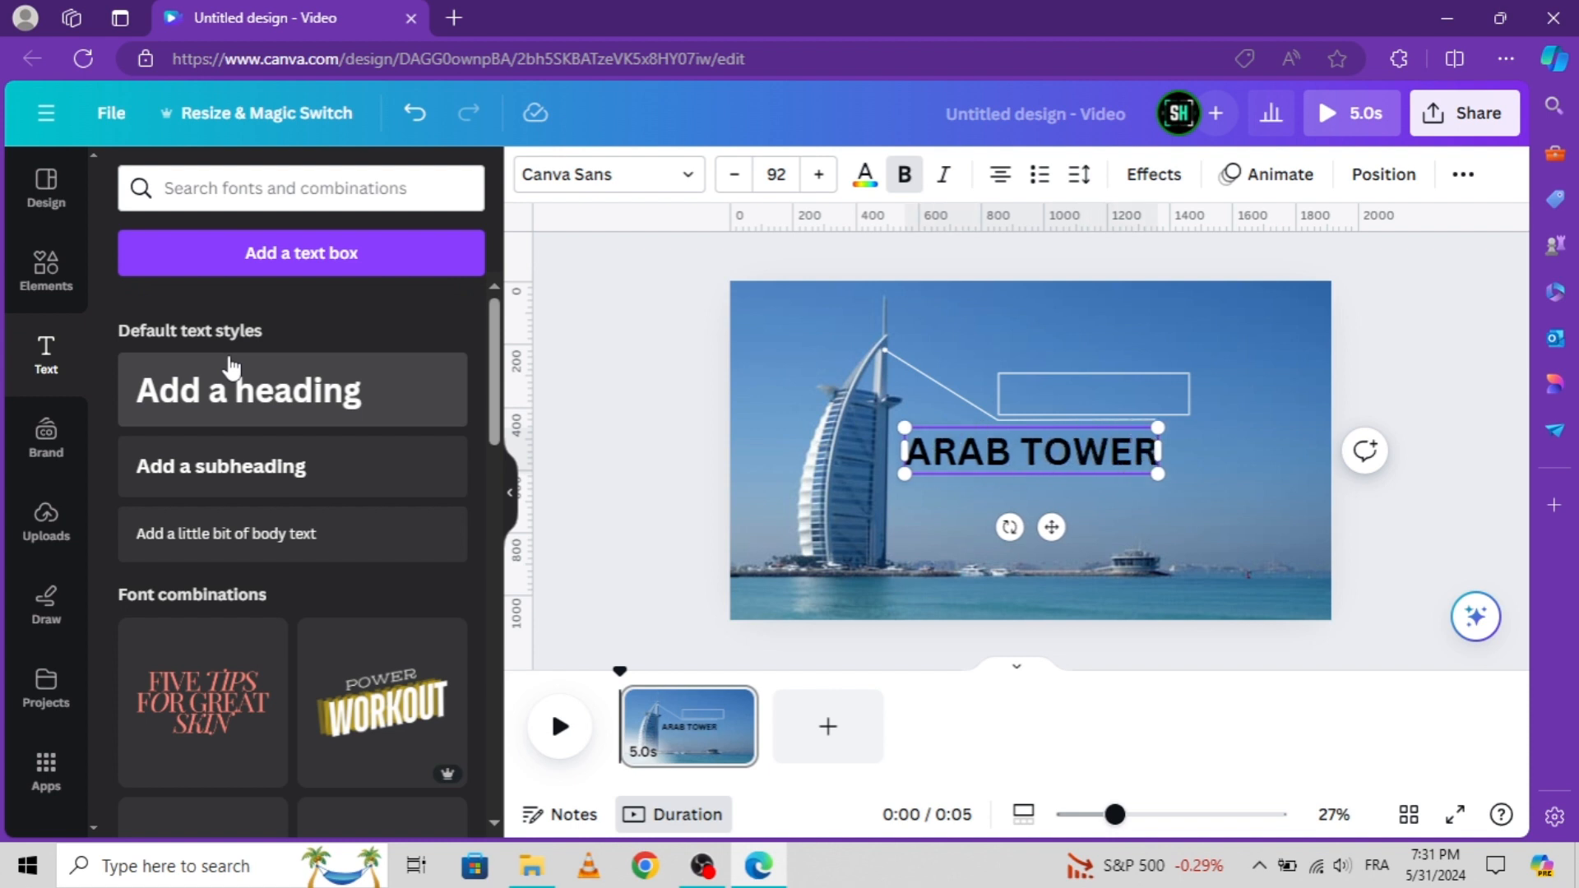
# - Change the font of the whole ARAB TOWER heading to Anton
pyautogui.doubleClick(974, 449)
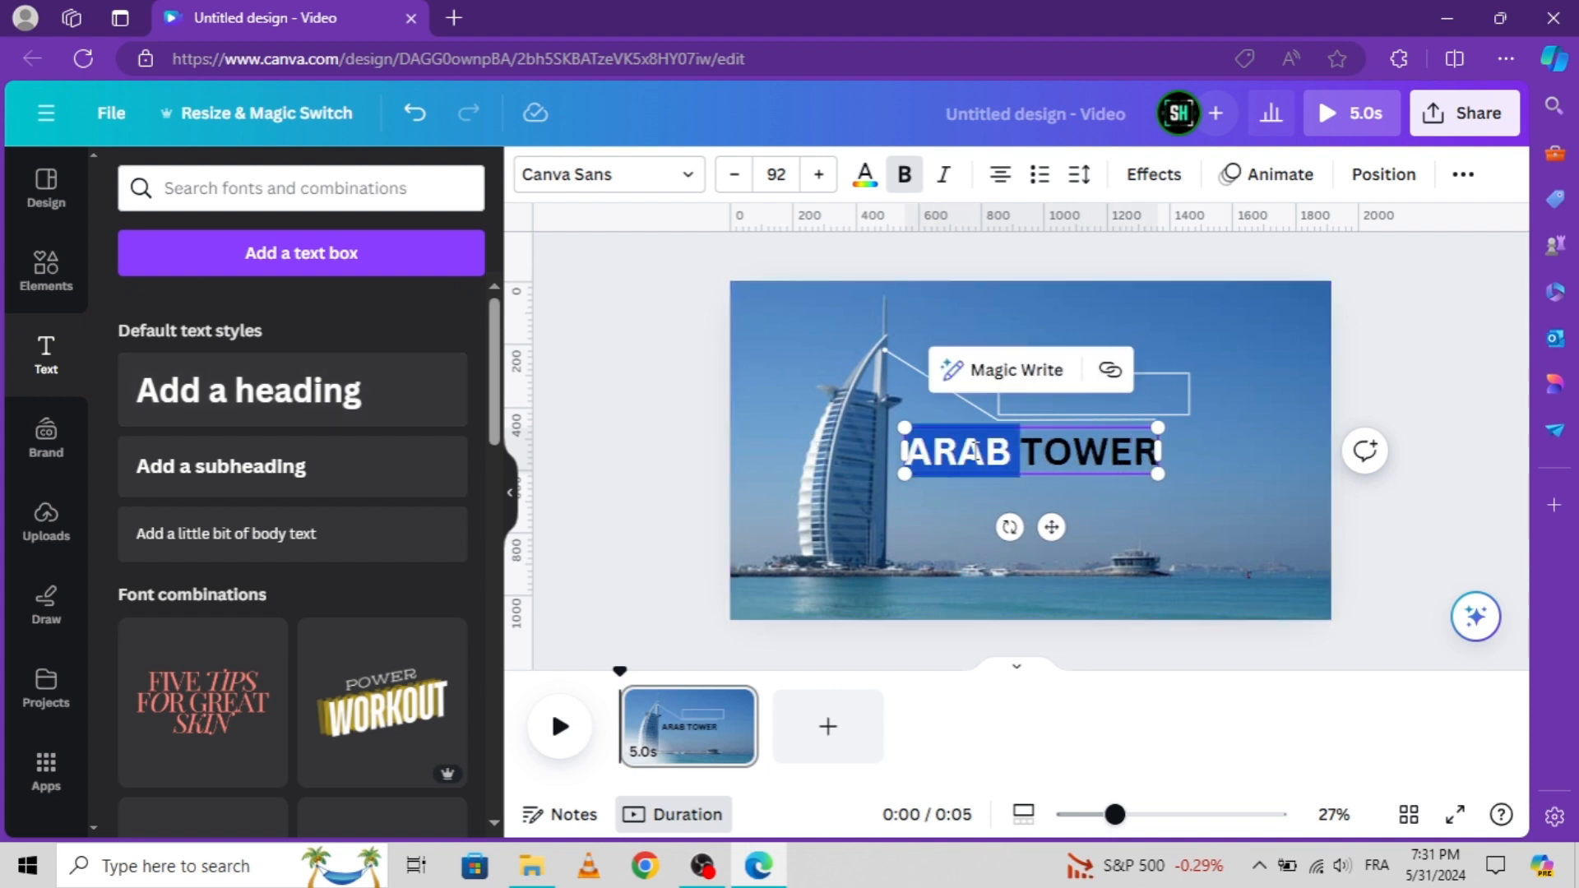
pyautogui.tripleClick(973, 449)
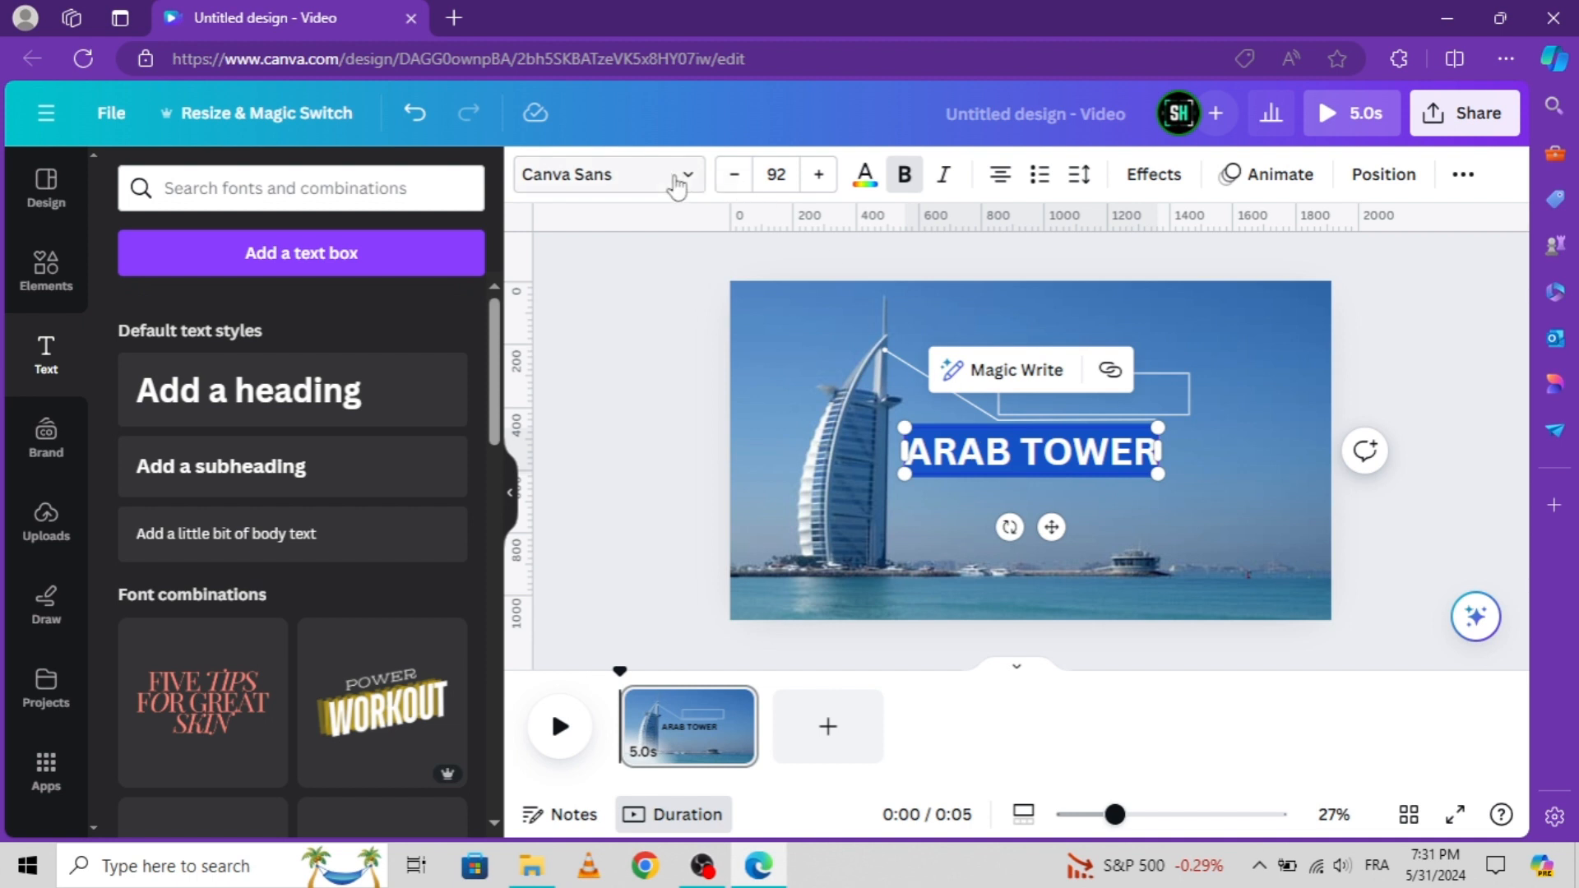
pyautogui.click(604, 174)
pyautogui.click(246, 516)
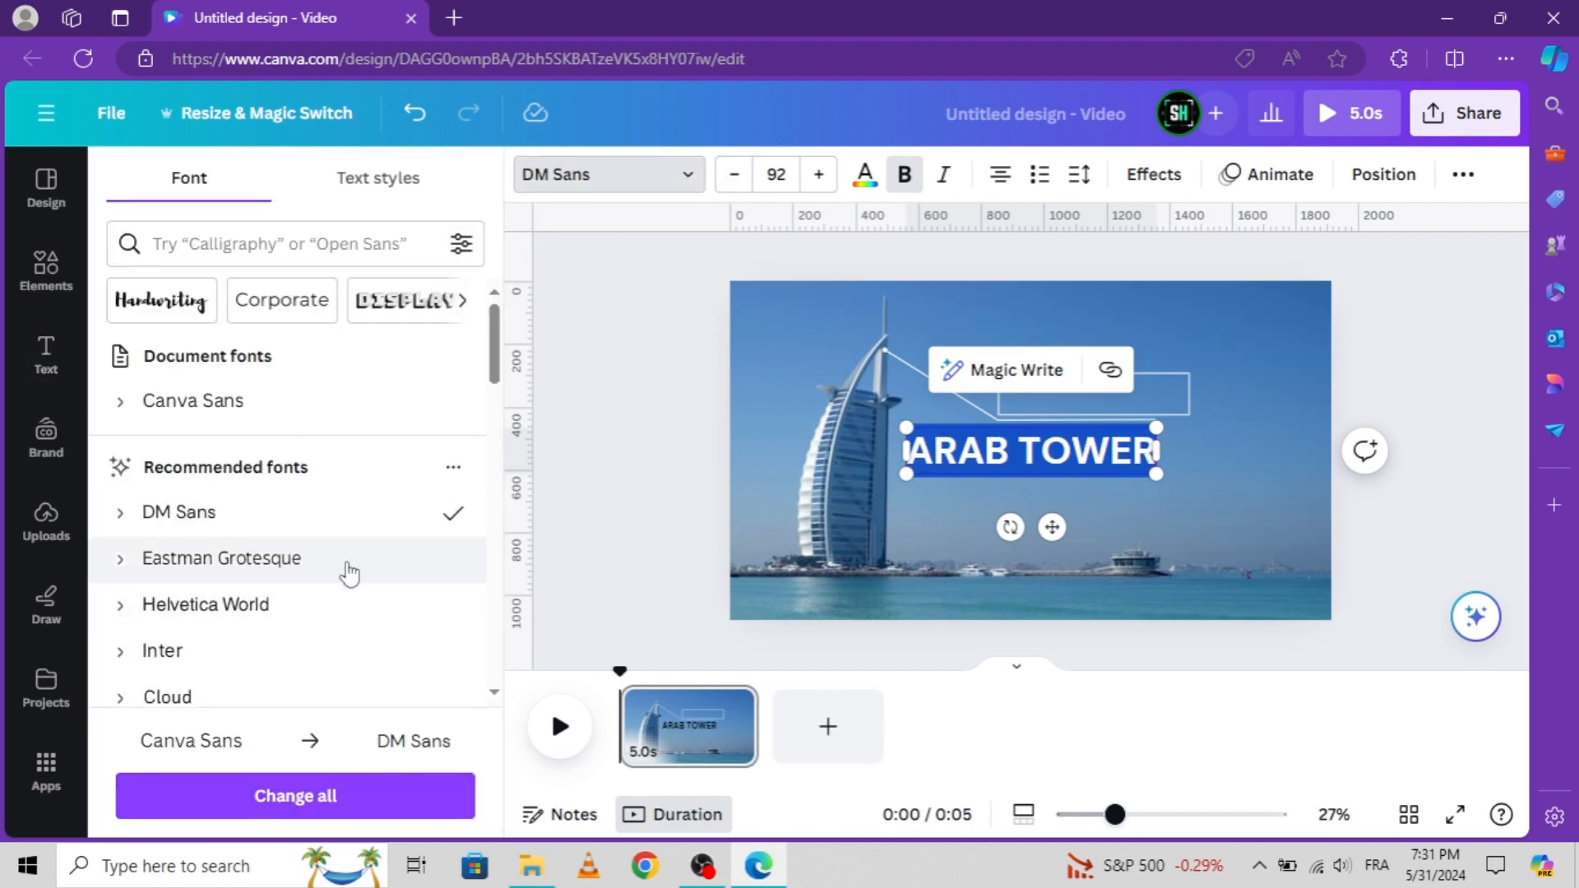
pyautogui.scroll(-3, 346, 571)
pyautogui.click(352, 535)
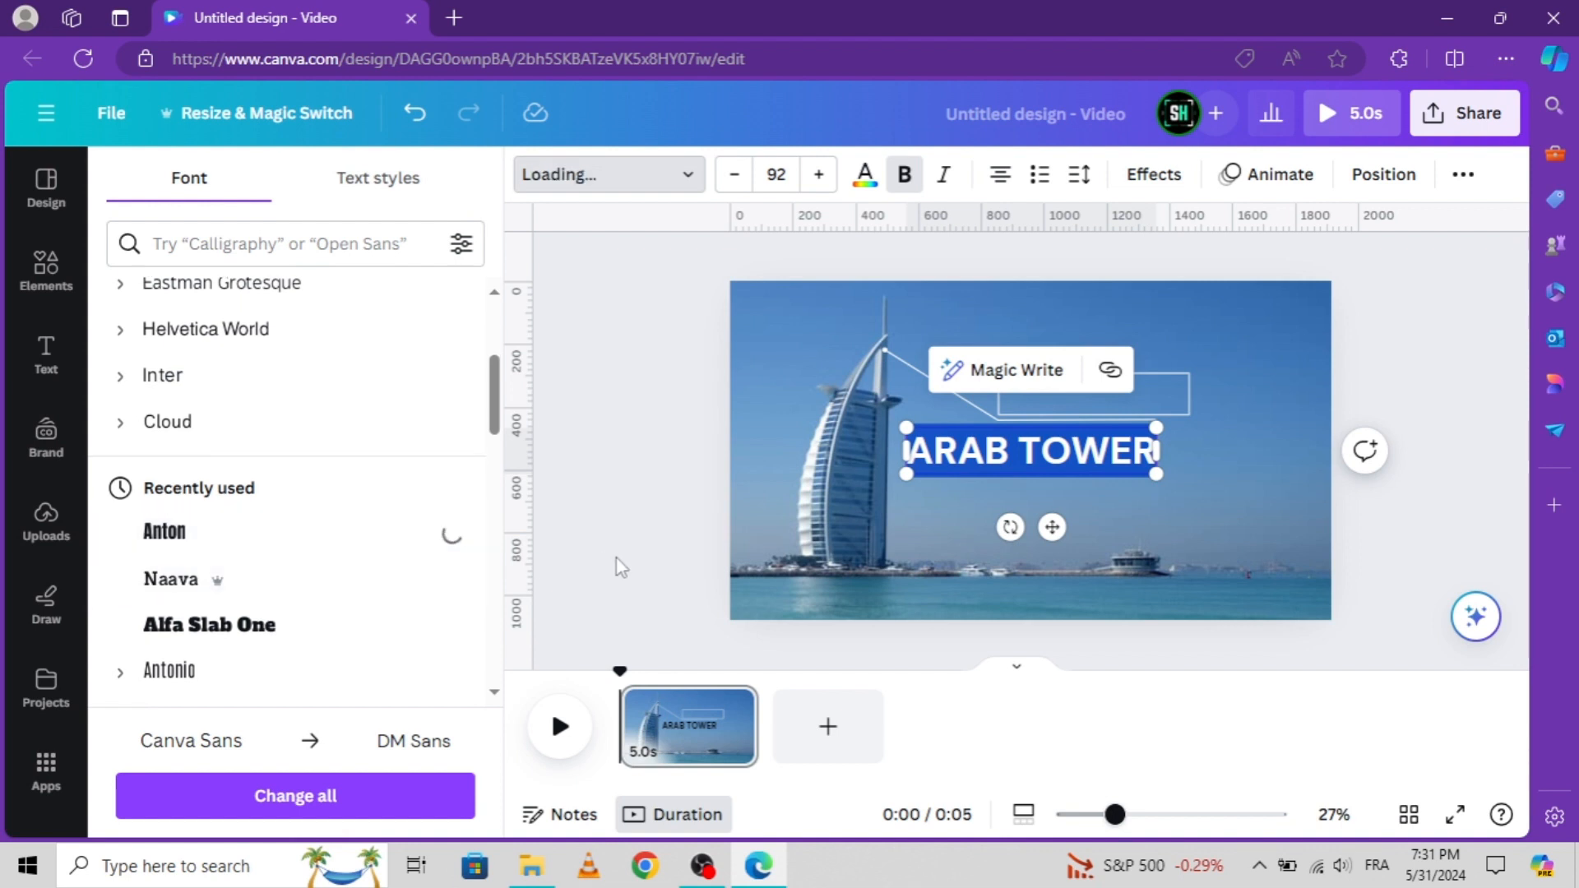
# - Shrink the ARAB TOWER heading to font size 75.1 and center it inside the outlined rectangle
pyautogui.moveTo(1051, 527); pyautogui.dragTo(1108, 474)
pyautogui.moveTo(1017, 380); pyautogui.dragTo(1038, 387)
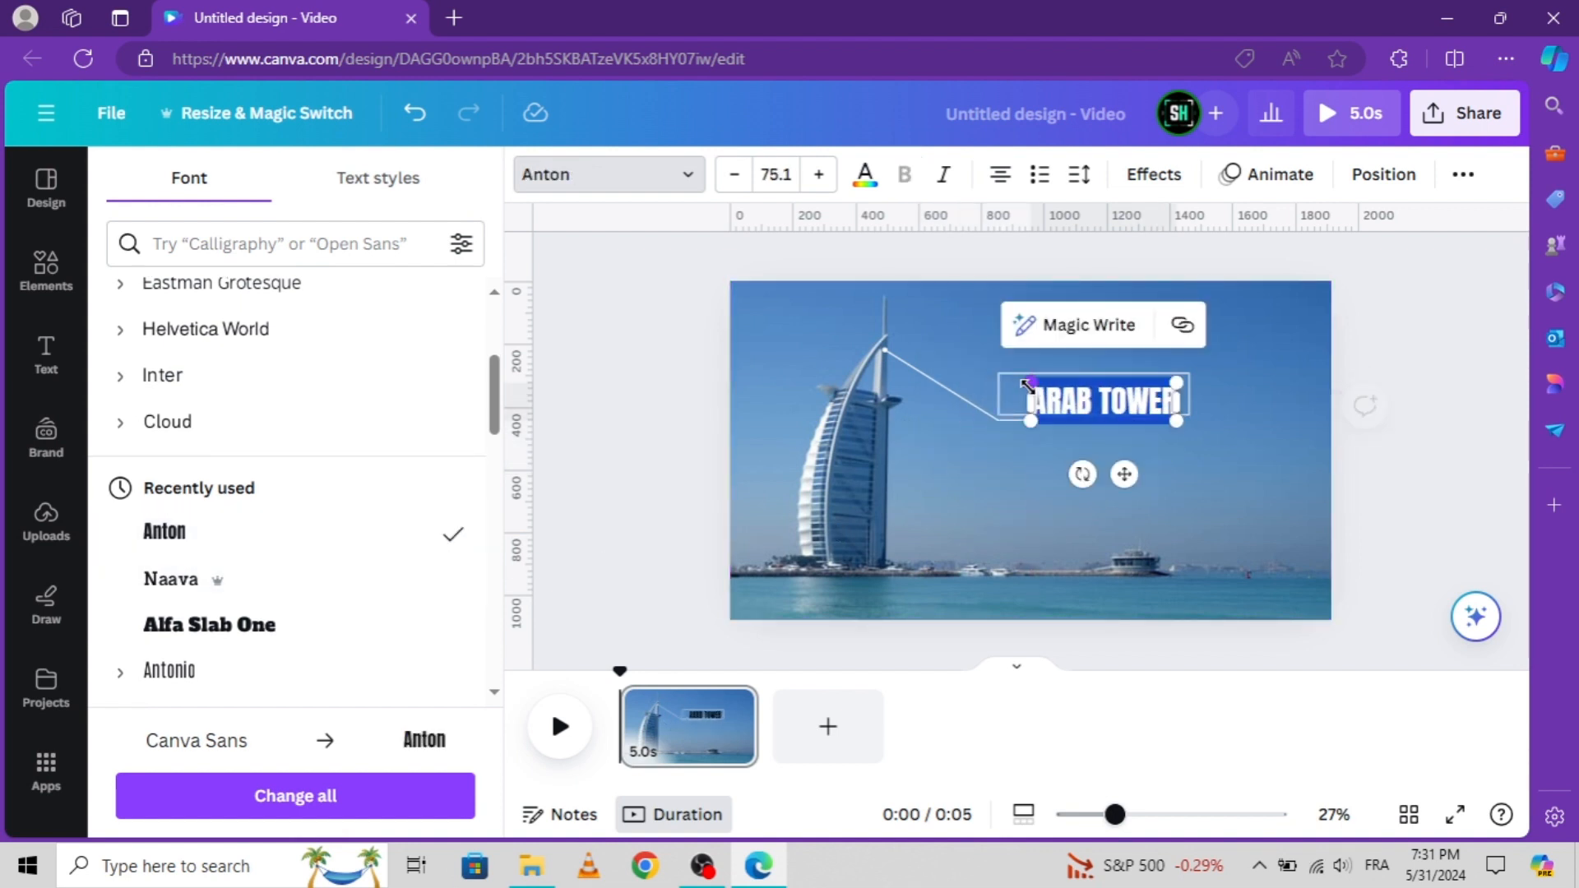
pyautogui.click(1134, 481)
pyautogui.click(1095, 401)
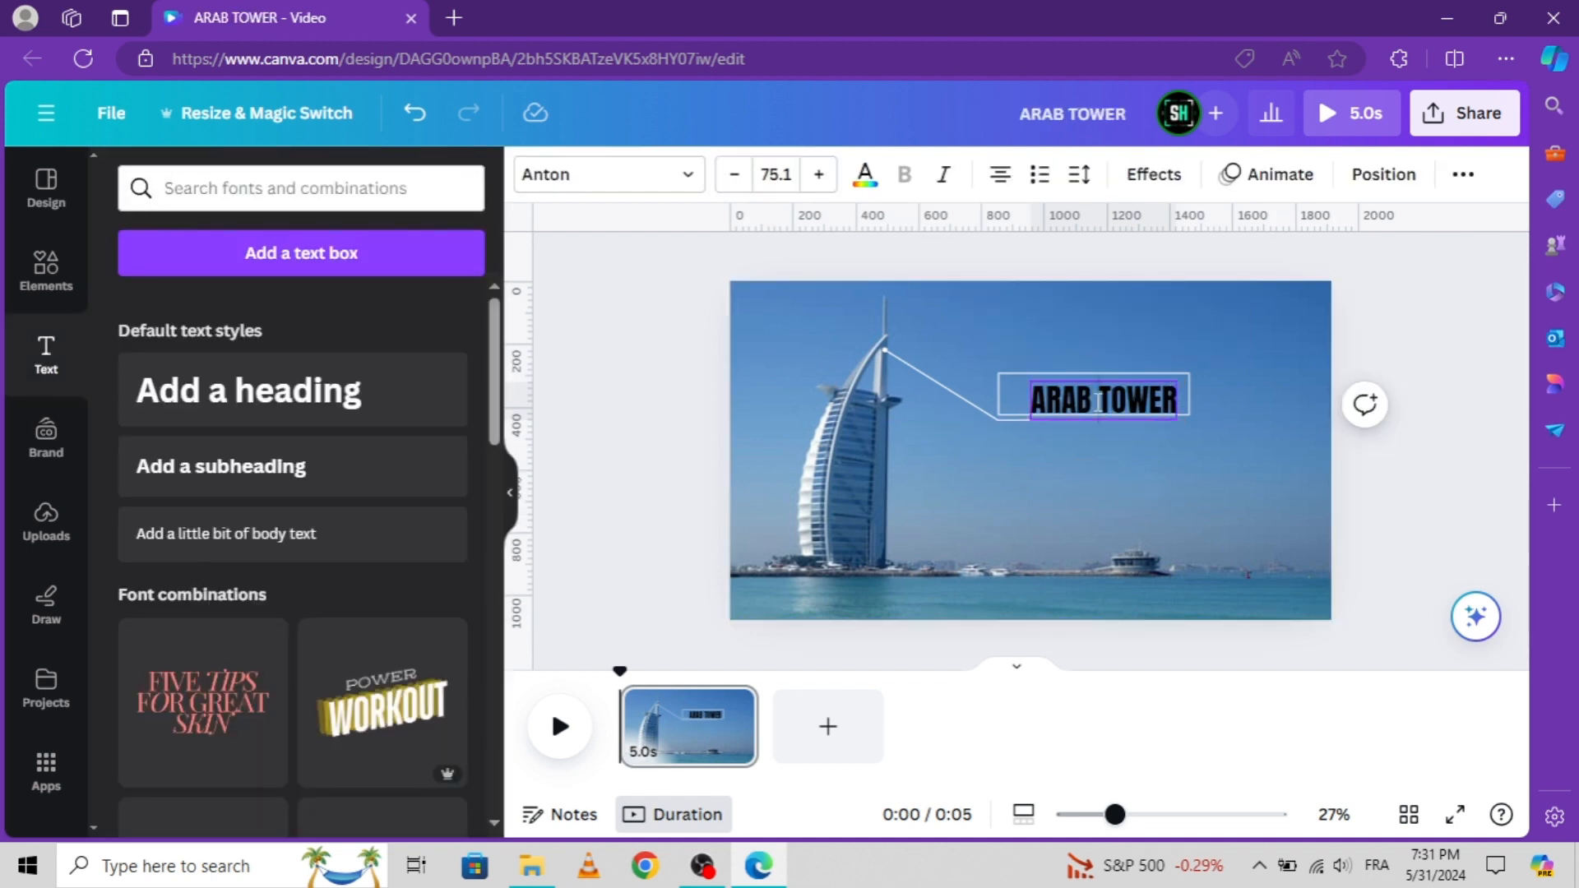
pyautogui.click(1429, 521)
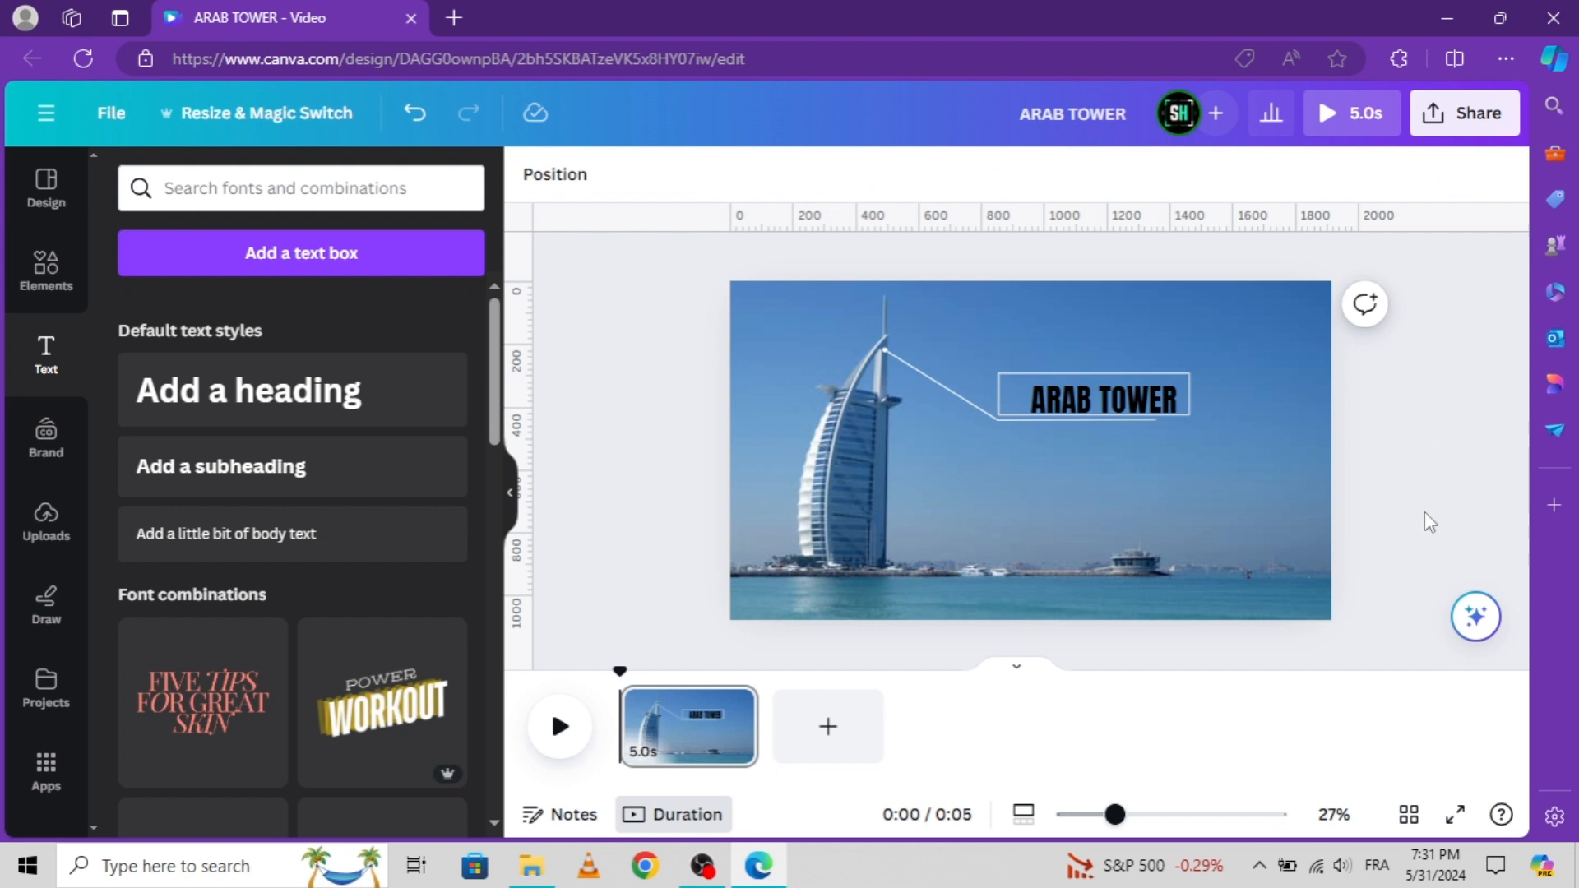
pyautogui.click(1111, 402)
pyautogui.click(1102, 396)
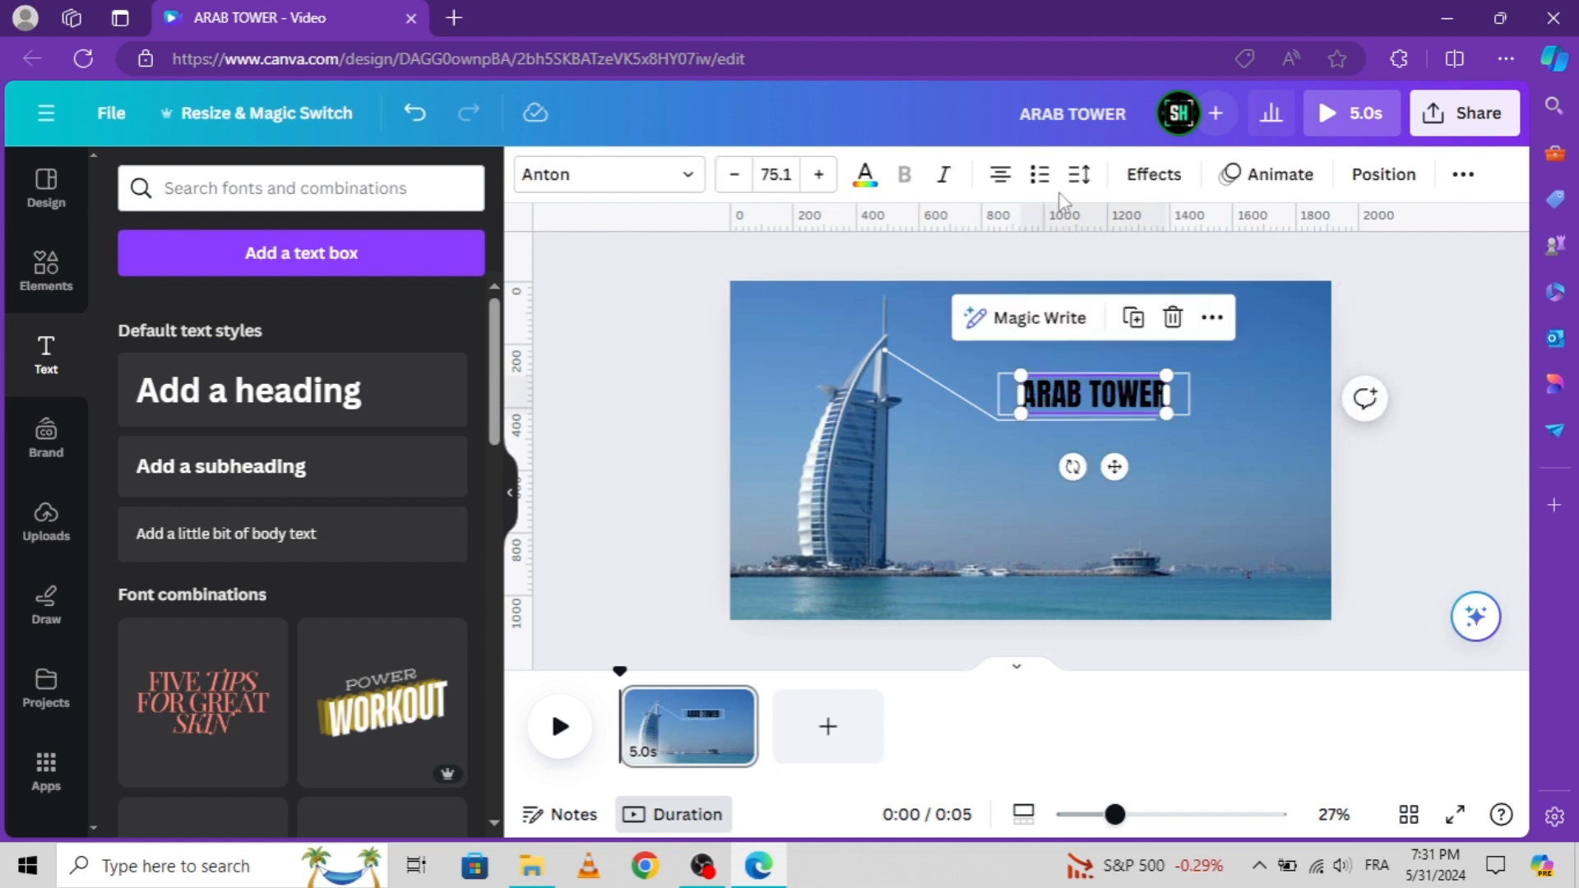
# - Widen the ARAB TOWER heading's letter spacing to slightly above 85 so the text nearly fills the rectangle's width
pyautogui.click(1079, 174)
pyautogui.moveTo(1125, 269); pyautogui.dragTo(1146, 270)
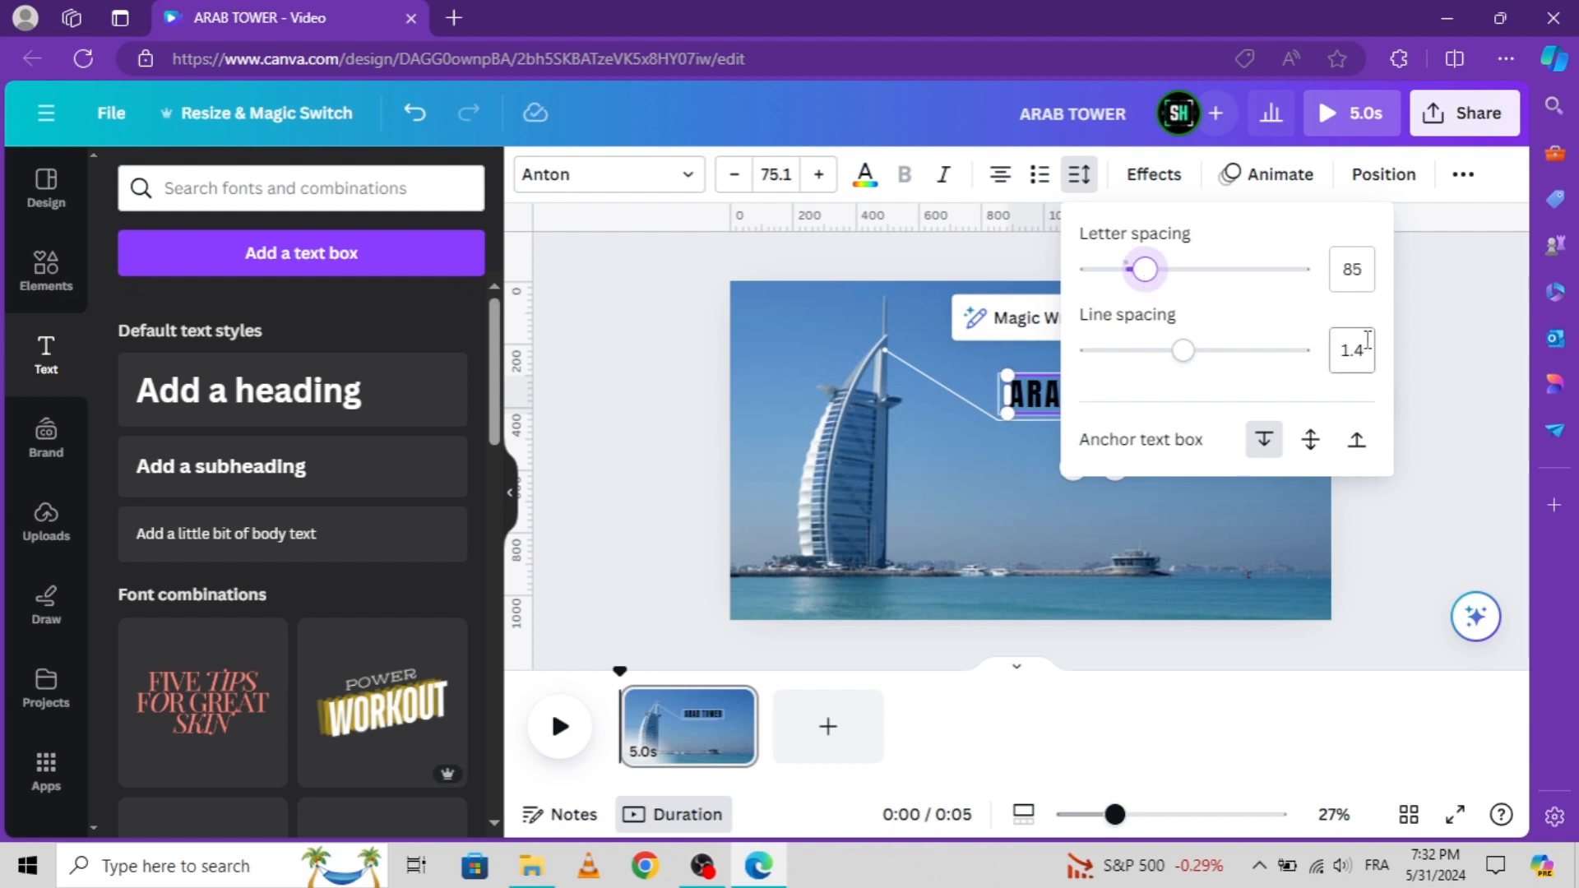
pyautogui.click(1424, 363)
pyautogui.click(1428, 368)
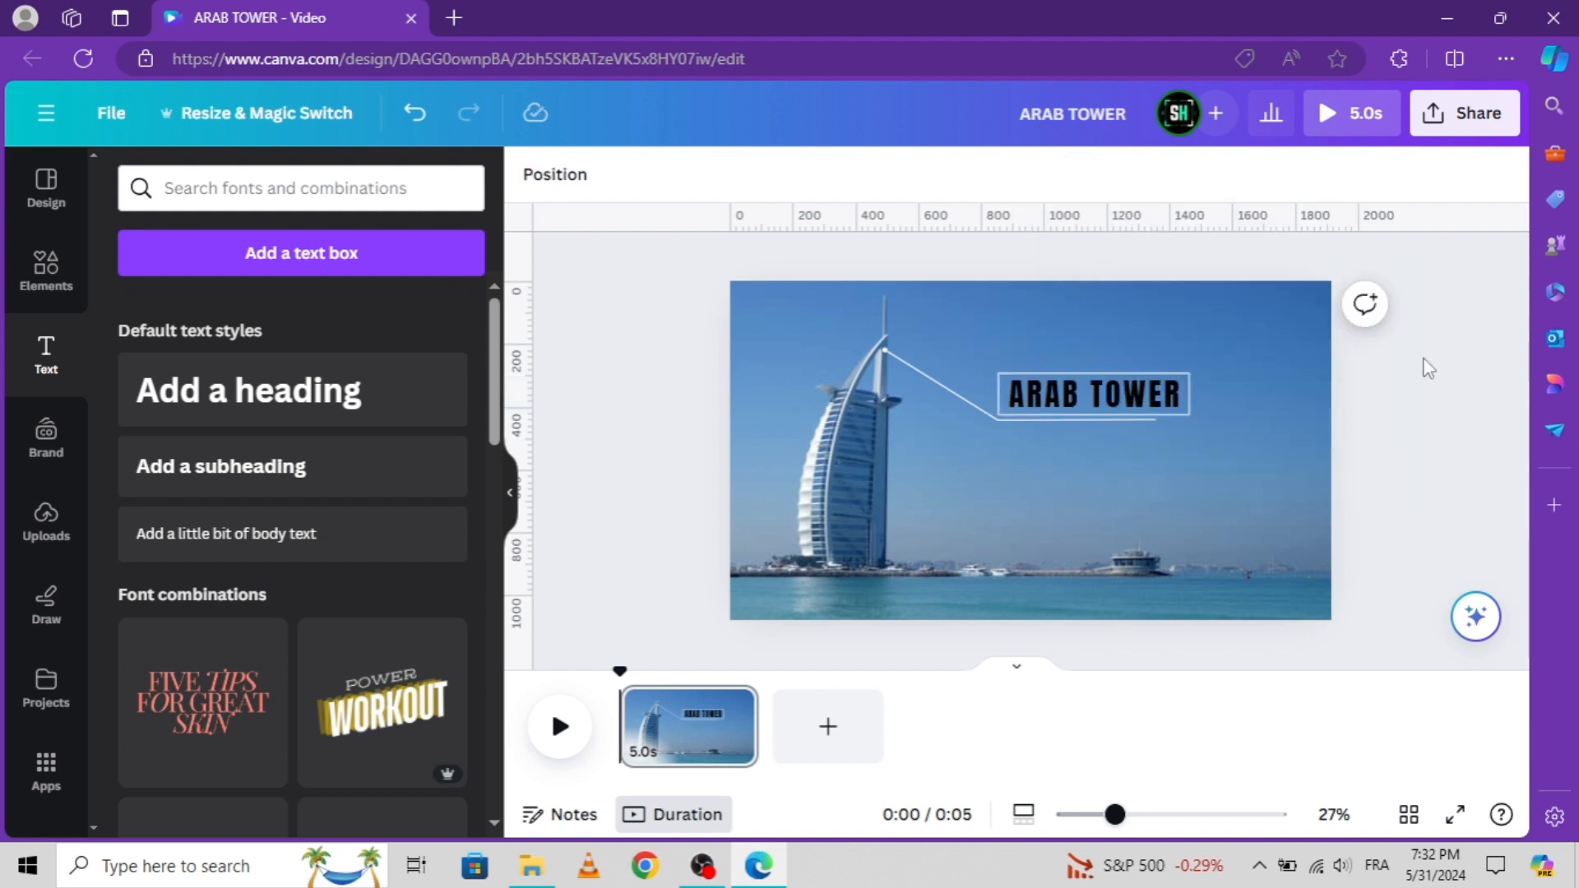
pyautogui.click(1112, 398)
pyautogui.click(1079, 174)
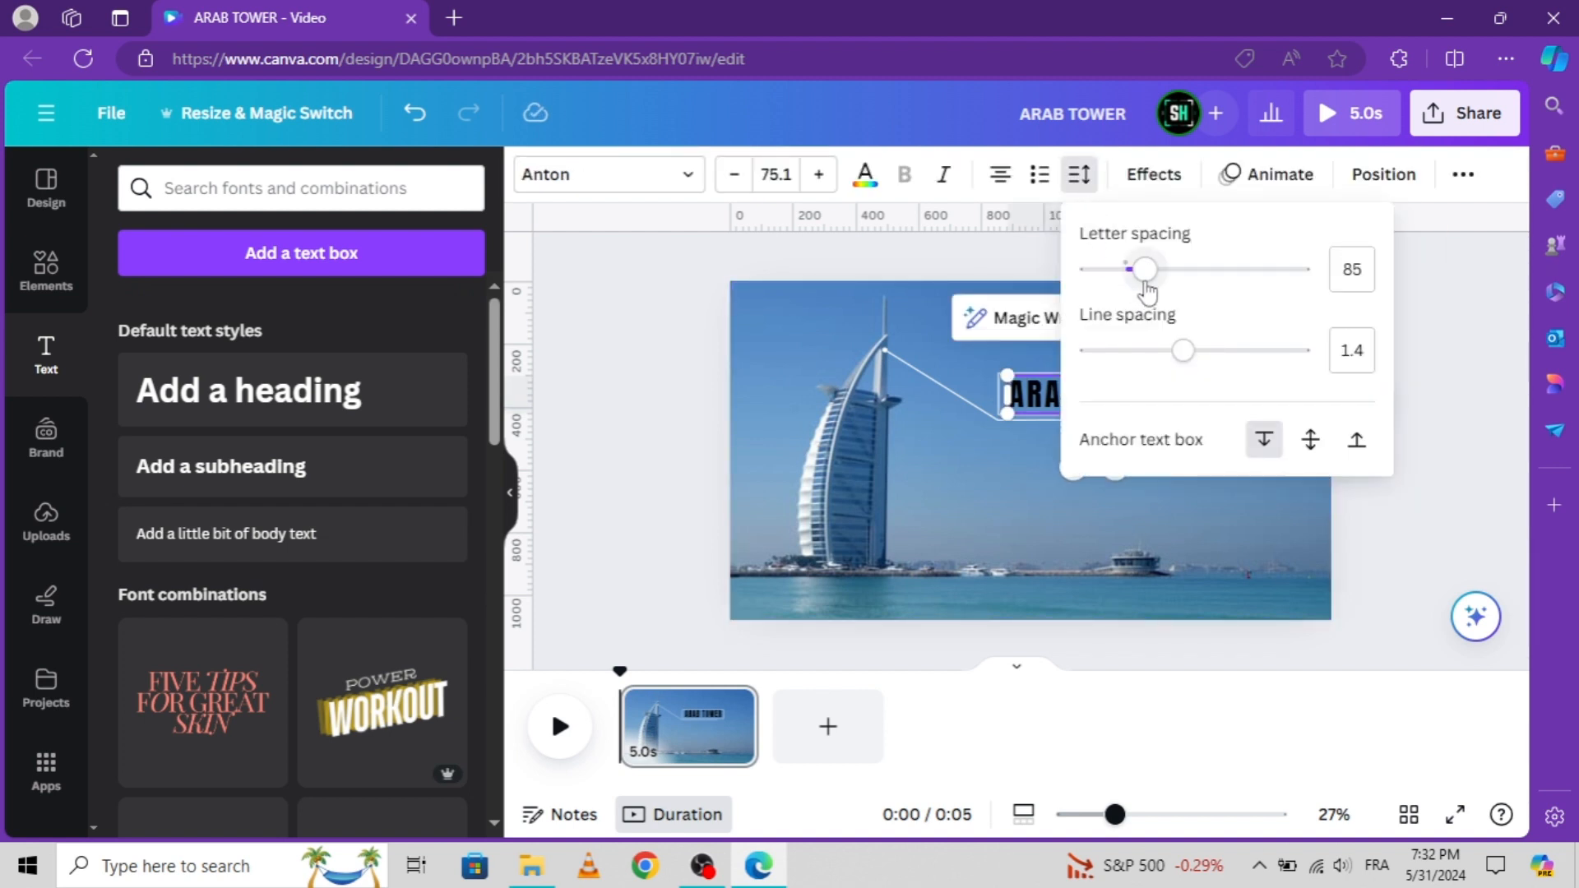
pyautogui.moveTo(1144, 269); pyautogui.dragTo(1151, 269)
pyautogui.click(1464, 360)
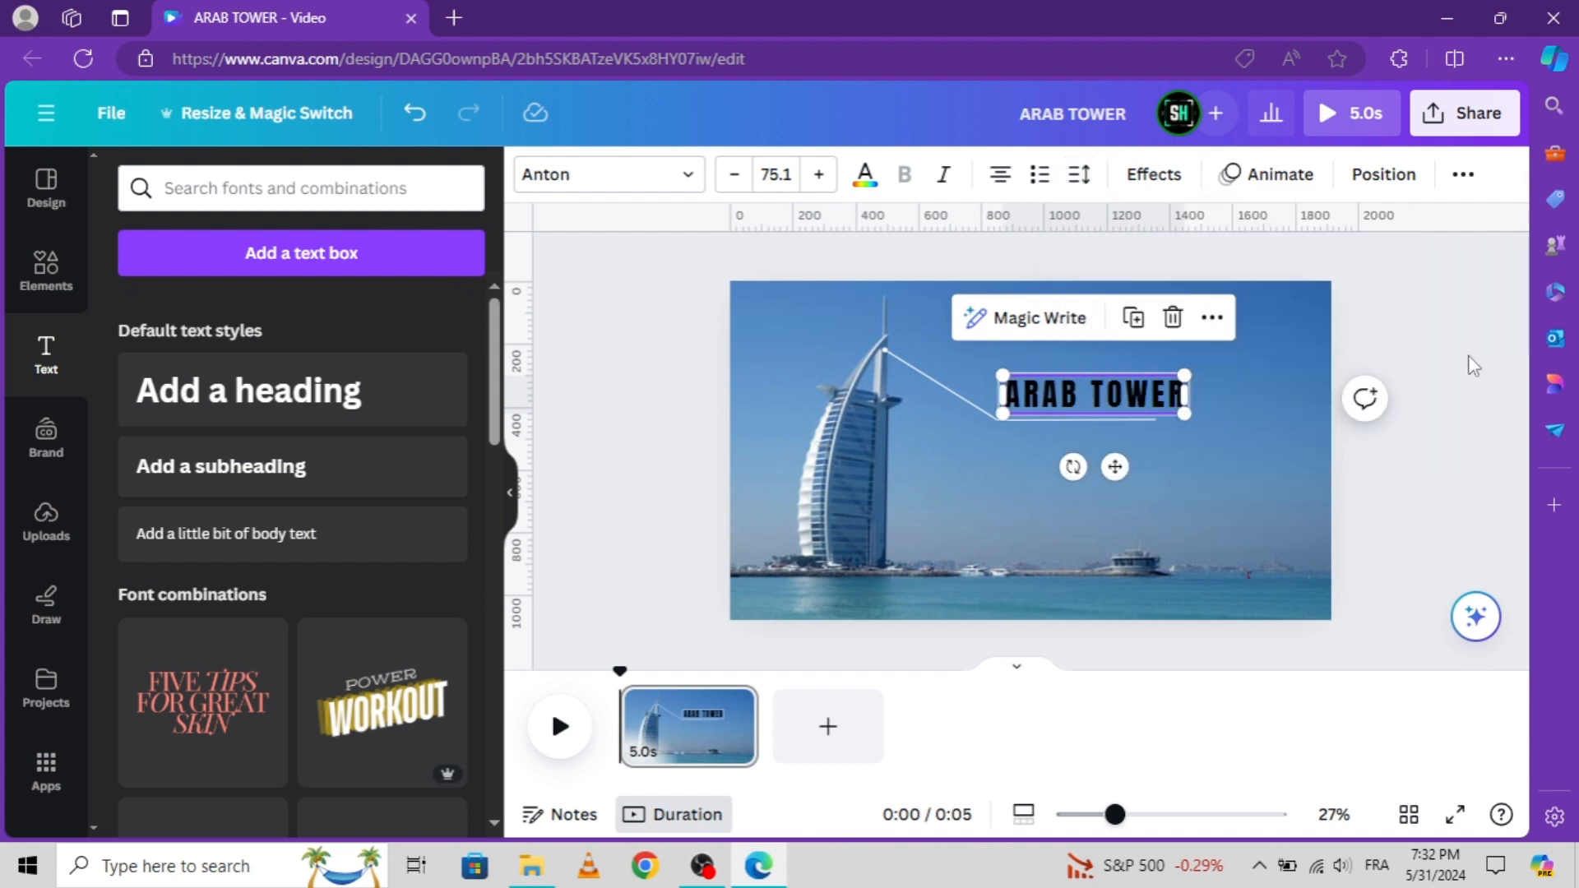
pyautogui.click(1118, 399)
pyautogui.click(1119, 400)
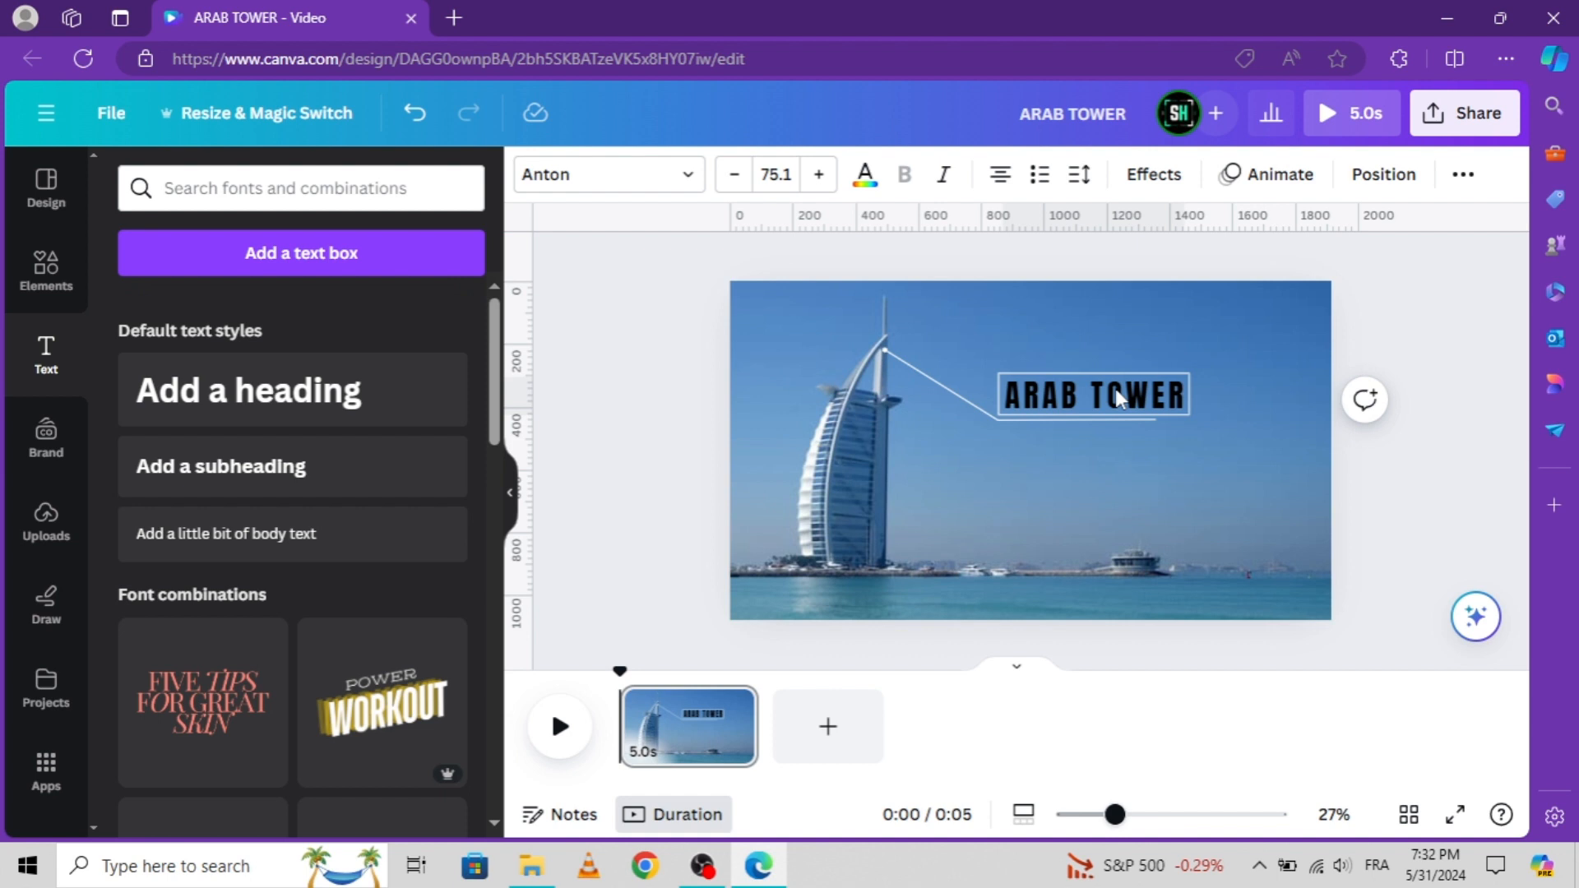
# - Change the whole ARAB TOWER heading's text color to white
pyautogui.doubleClick(1118, 398)
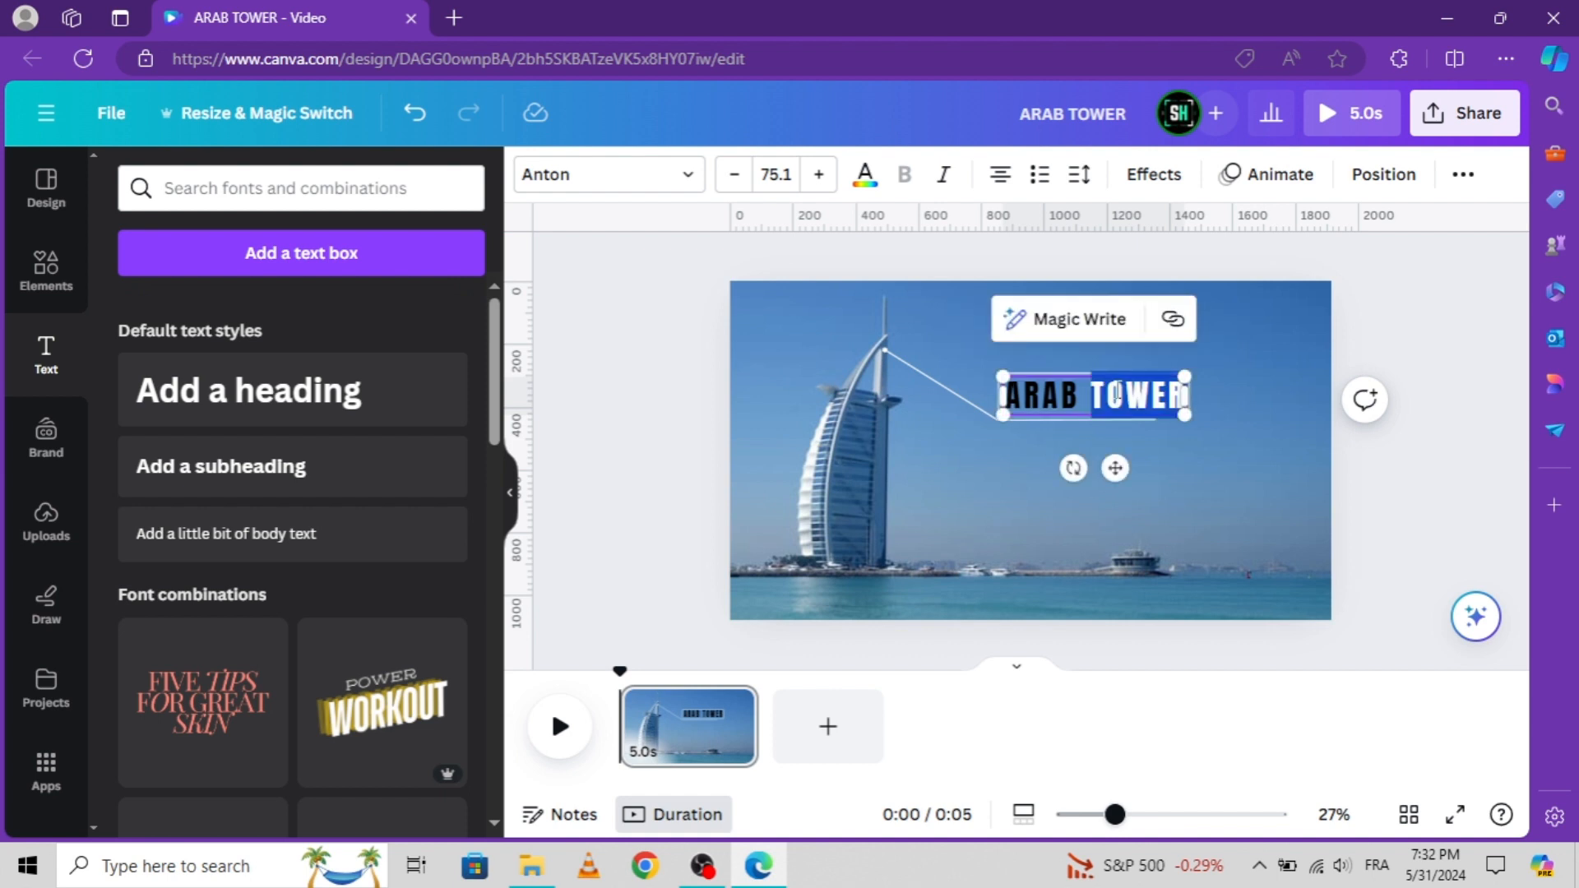
pyautogui.tripleClick(1117, 395)
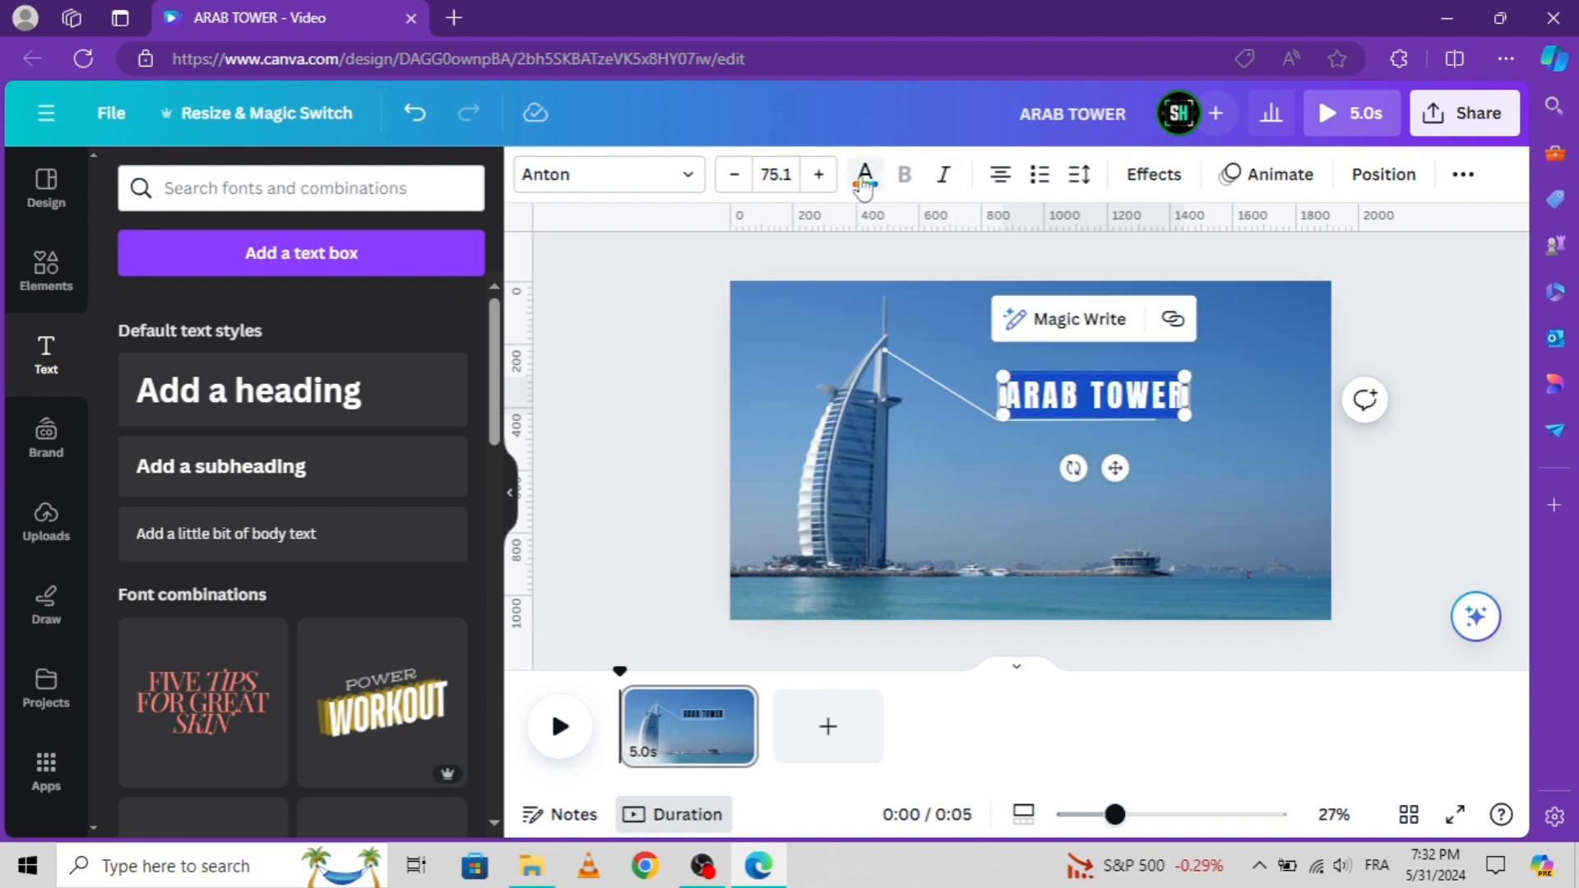
pyautogui.click(865, 174)
pyautogui.click(260, 321)
pyautogui.click(663, 438)
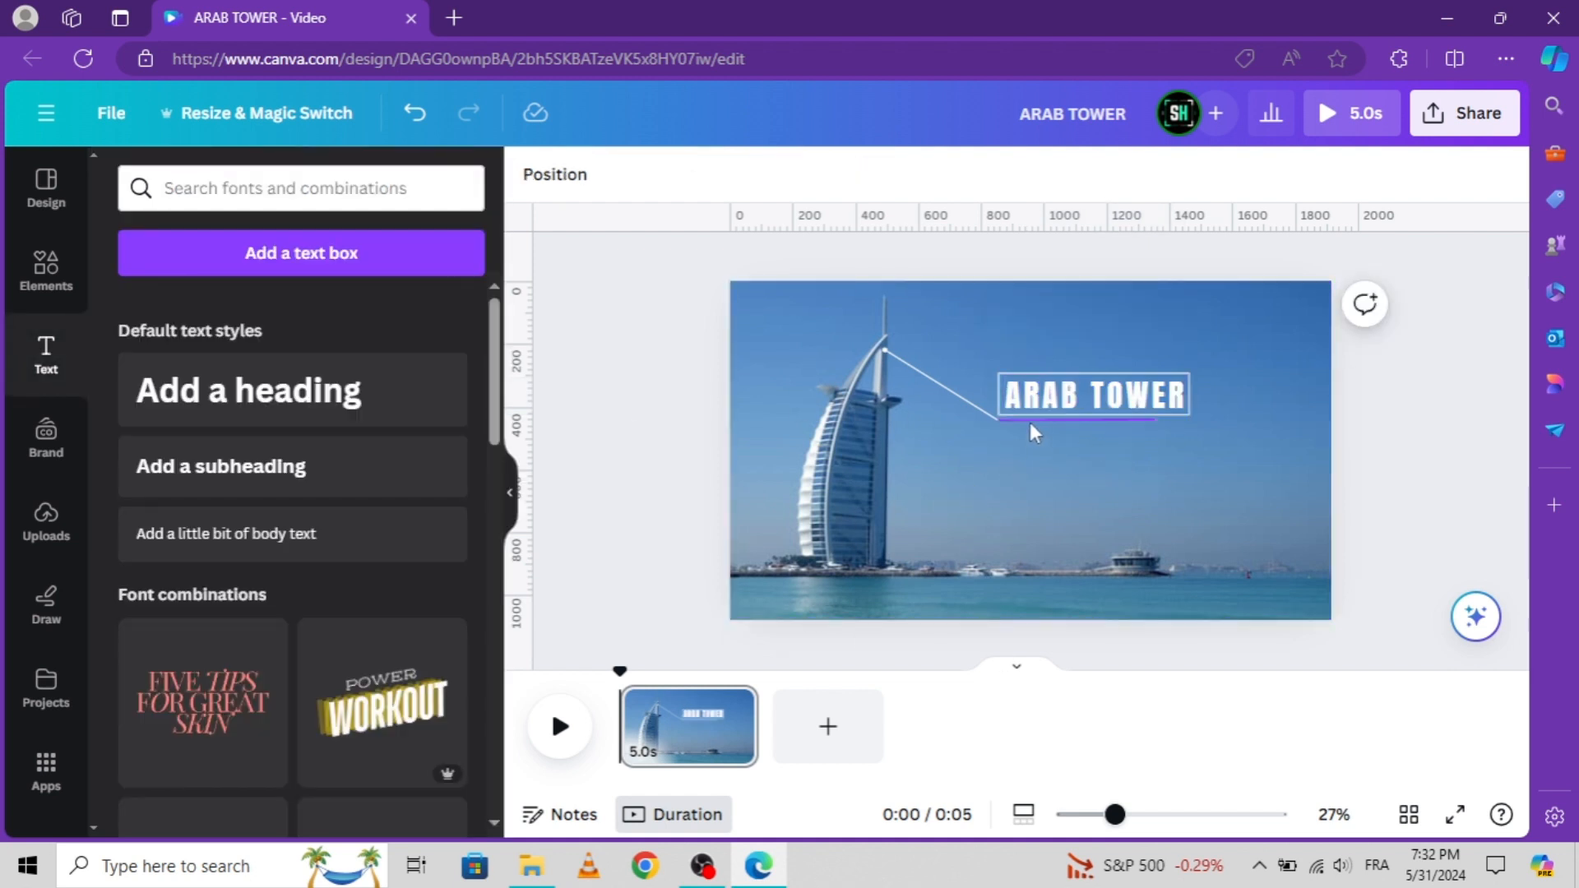
# - Nudge the horizontal white line slightly up toward the outlined rectangle, keeping it joined to the end of the diagonal pointer line
pyautogui.scroll(5, 1029, 430)
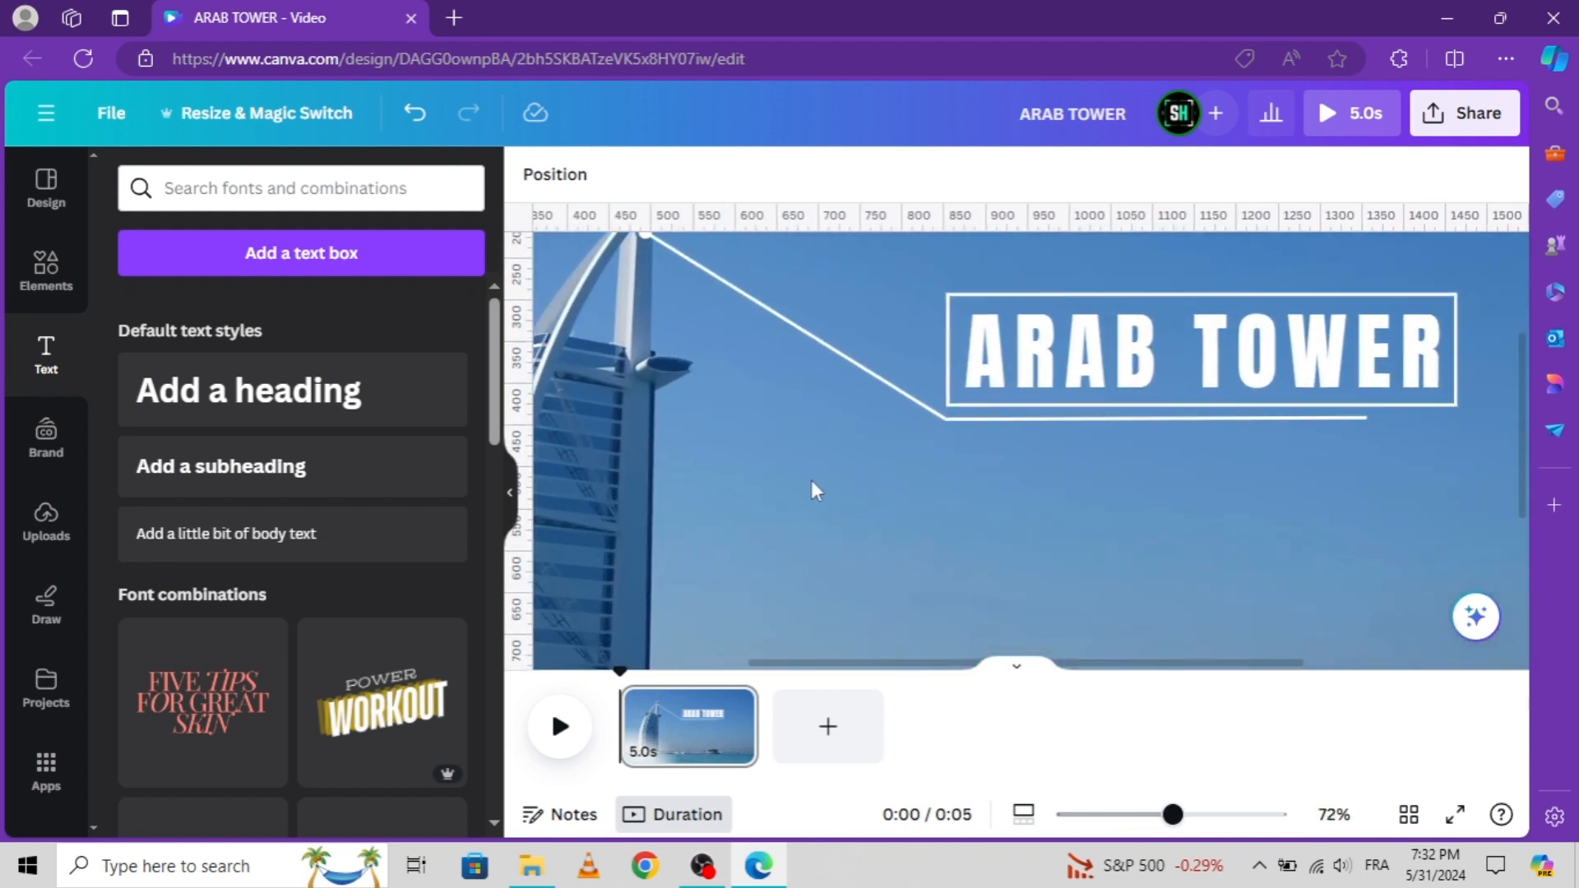
pyautogui.click(1000, 418)
pyautogui.press('Up')
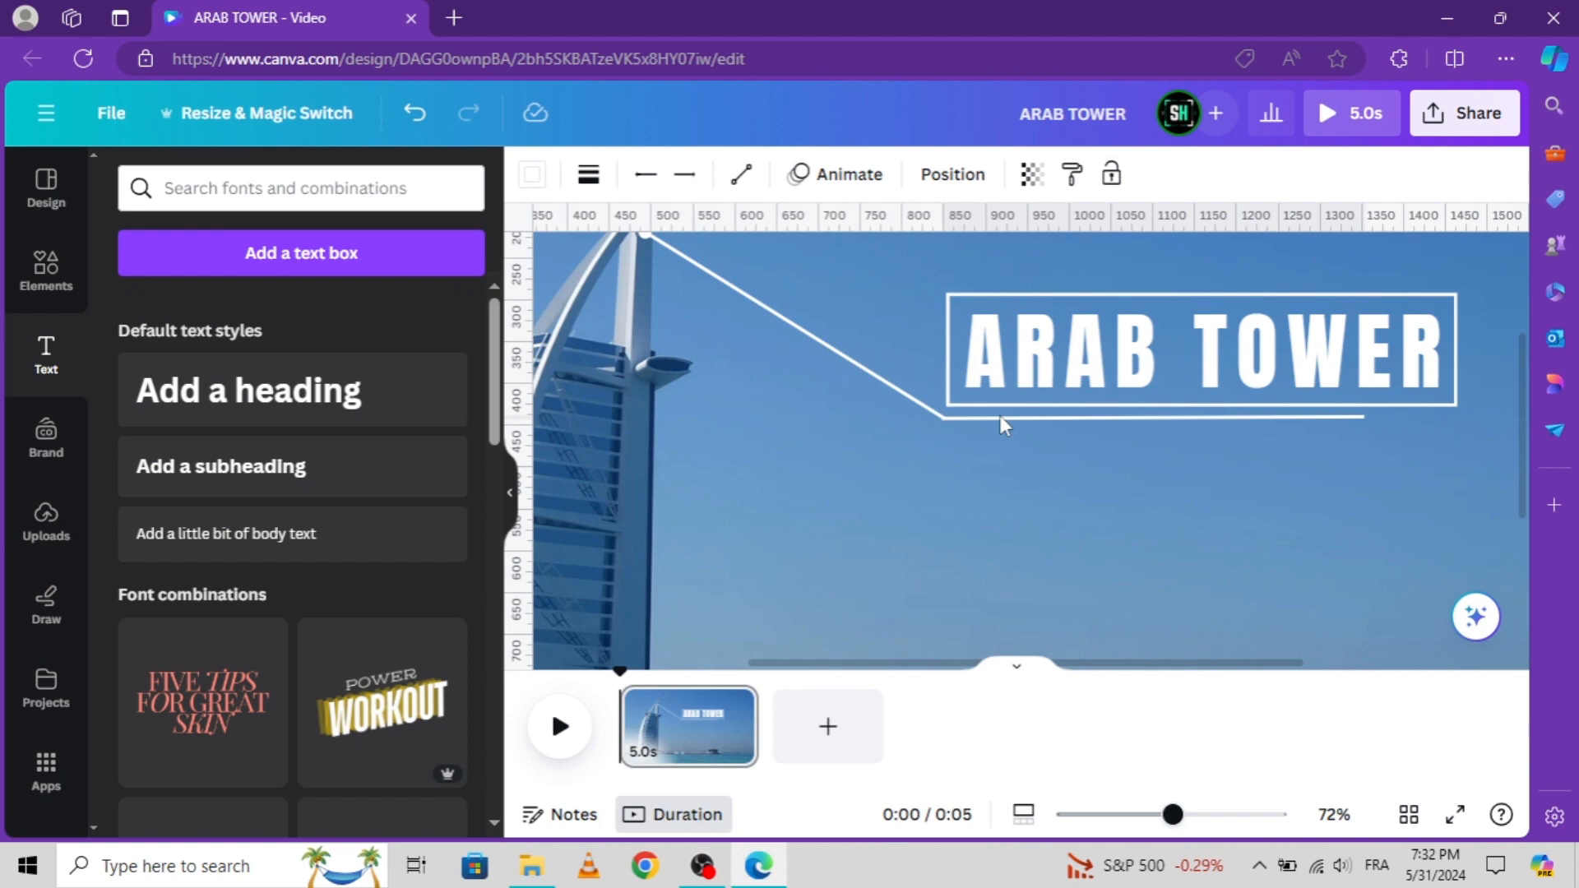
pyautogui.press('Up')
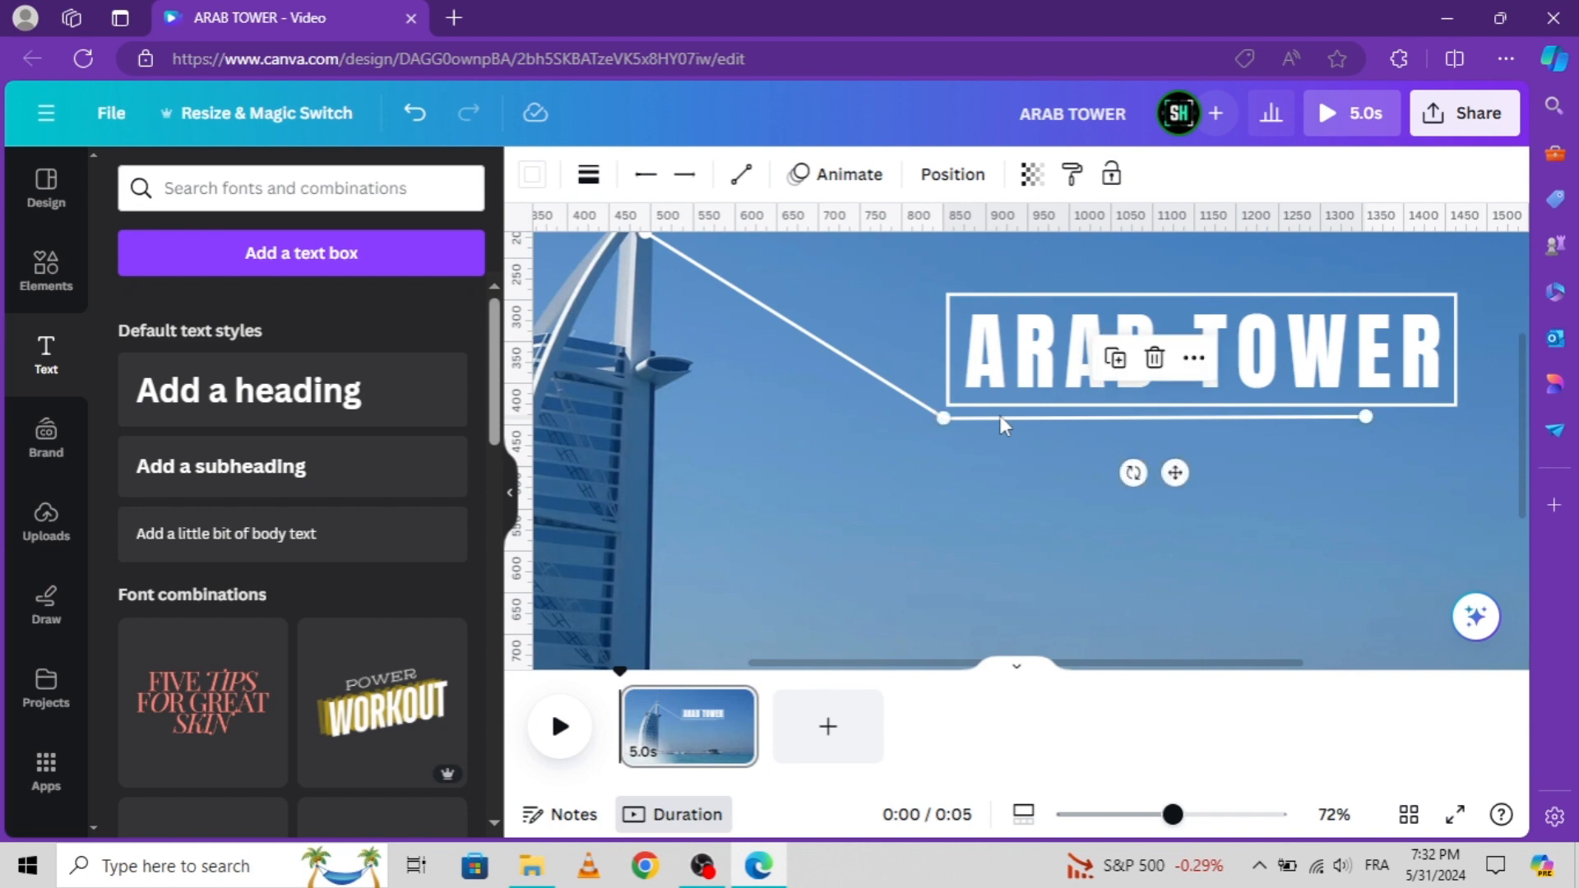
# - Group the diagonal pointer line, the horizontal line and the outlined rectangle, leaving the ARAB TOWER heading out of the group
pyautogui.scroll(-5, 999, 416)
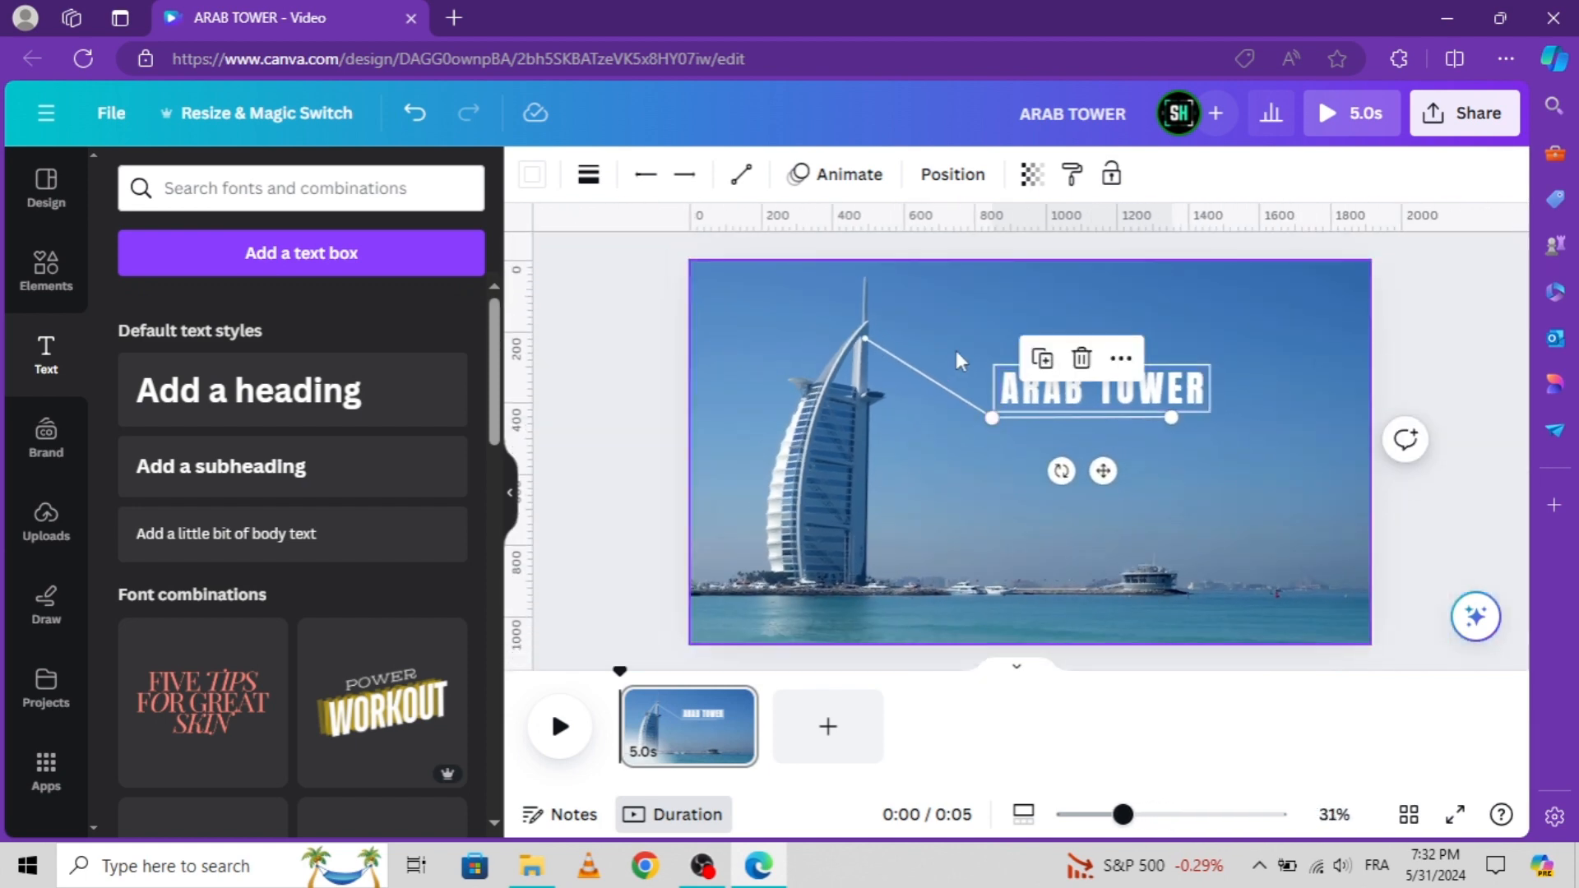
pyautogui.click(979, 410)
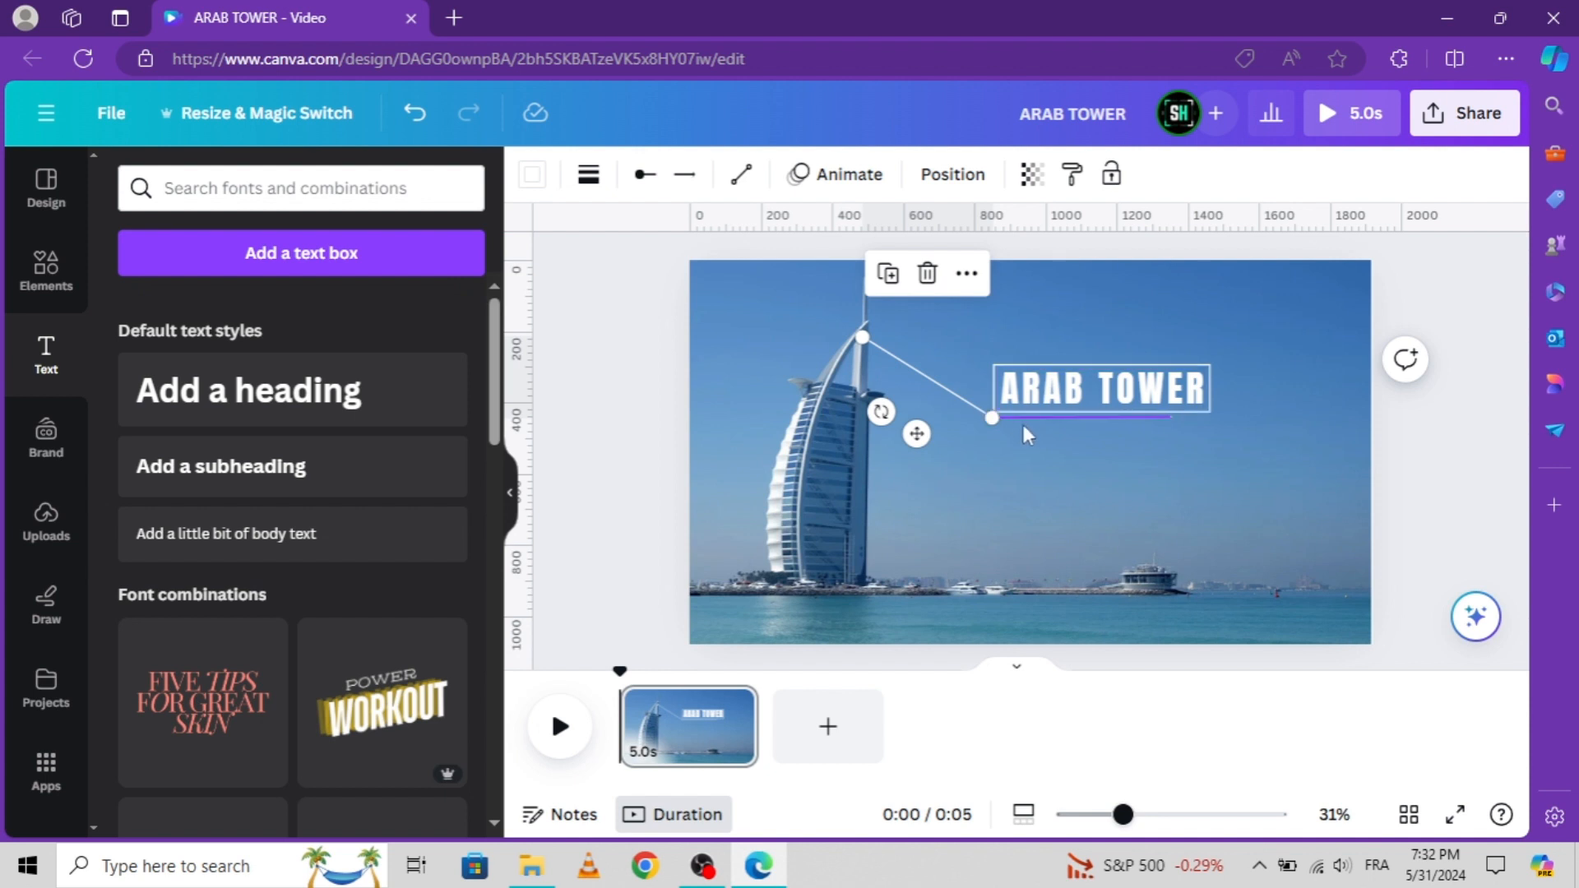
pyautogui.keyDown('shift'); pyautogui.click(1009, 417); pyautogui.keyUp('shift')
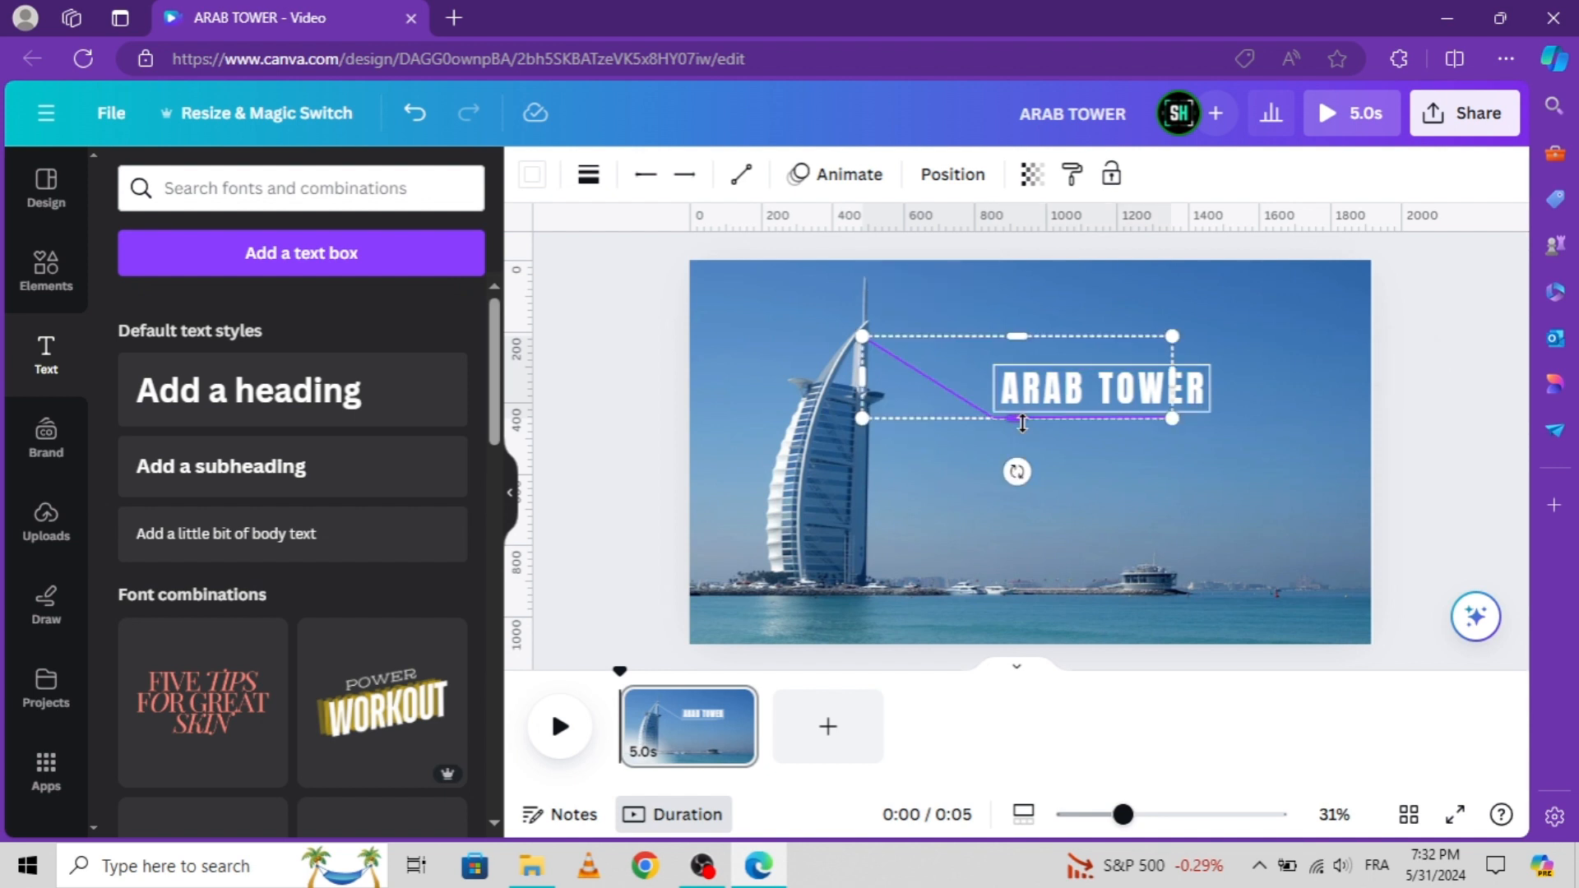
pyautogui.keyDown('shift'); pyautogui.click(998, 380); pyautogui.keyUp('shift')
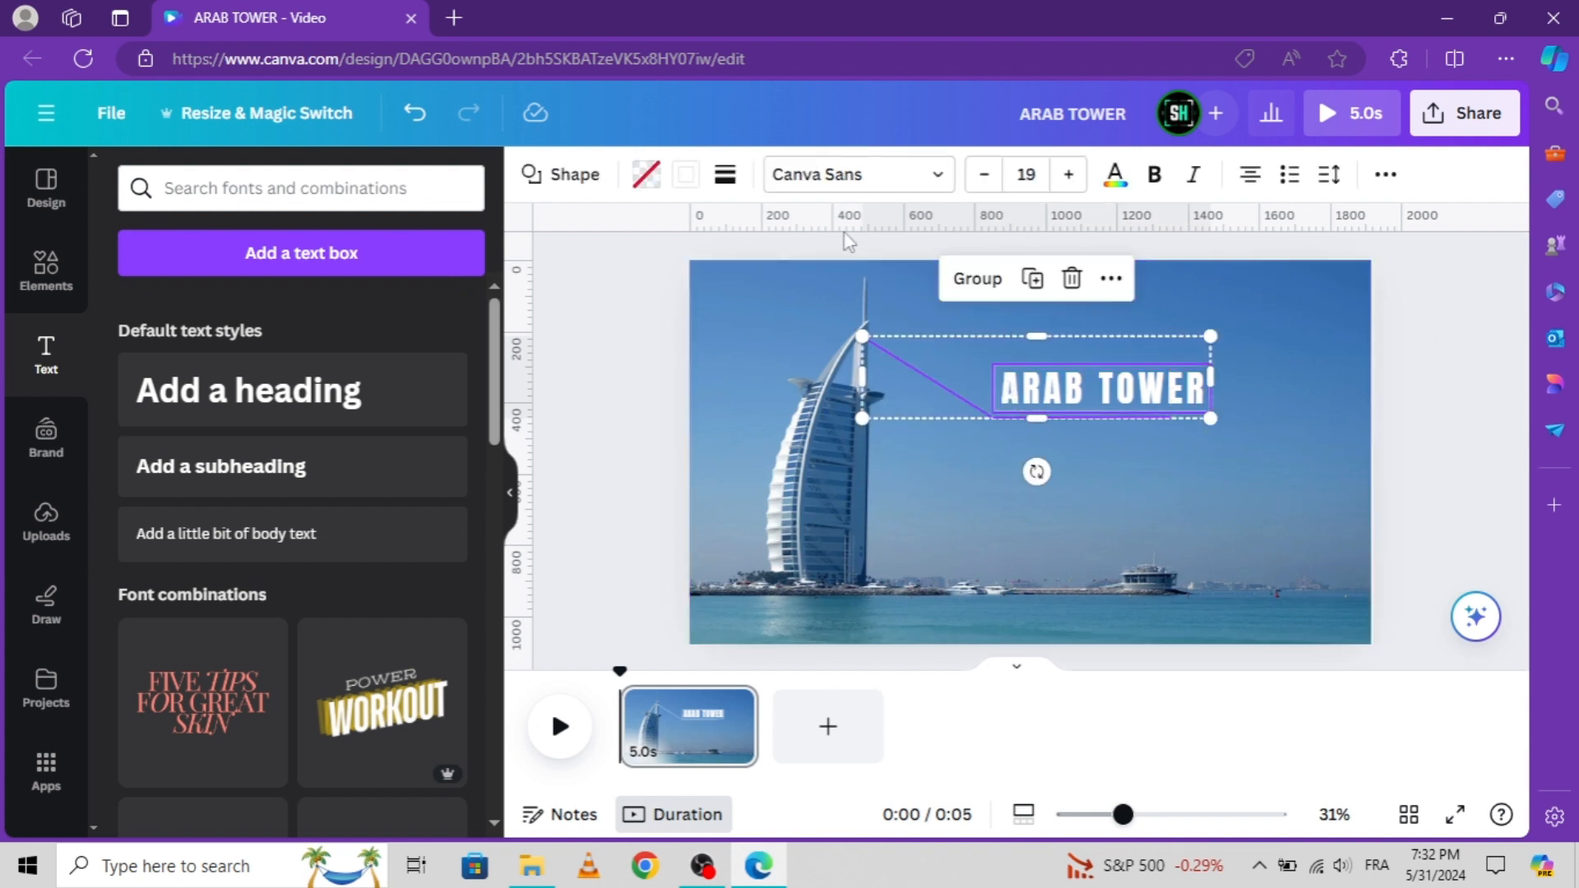
pyautogui.click(977, 284)
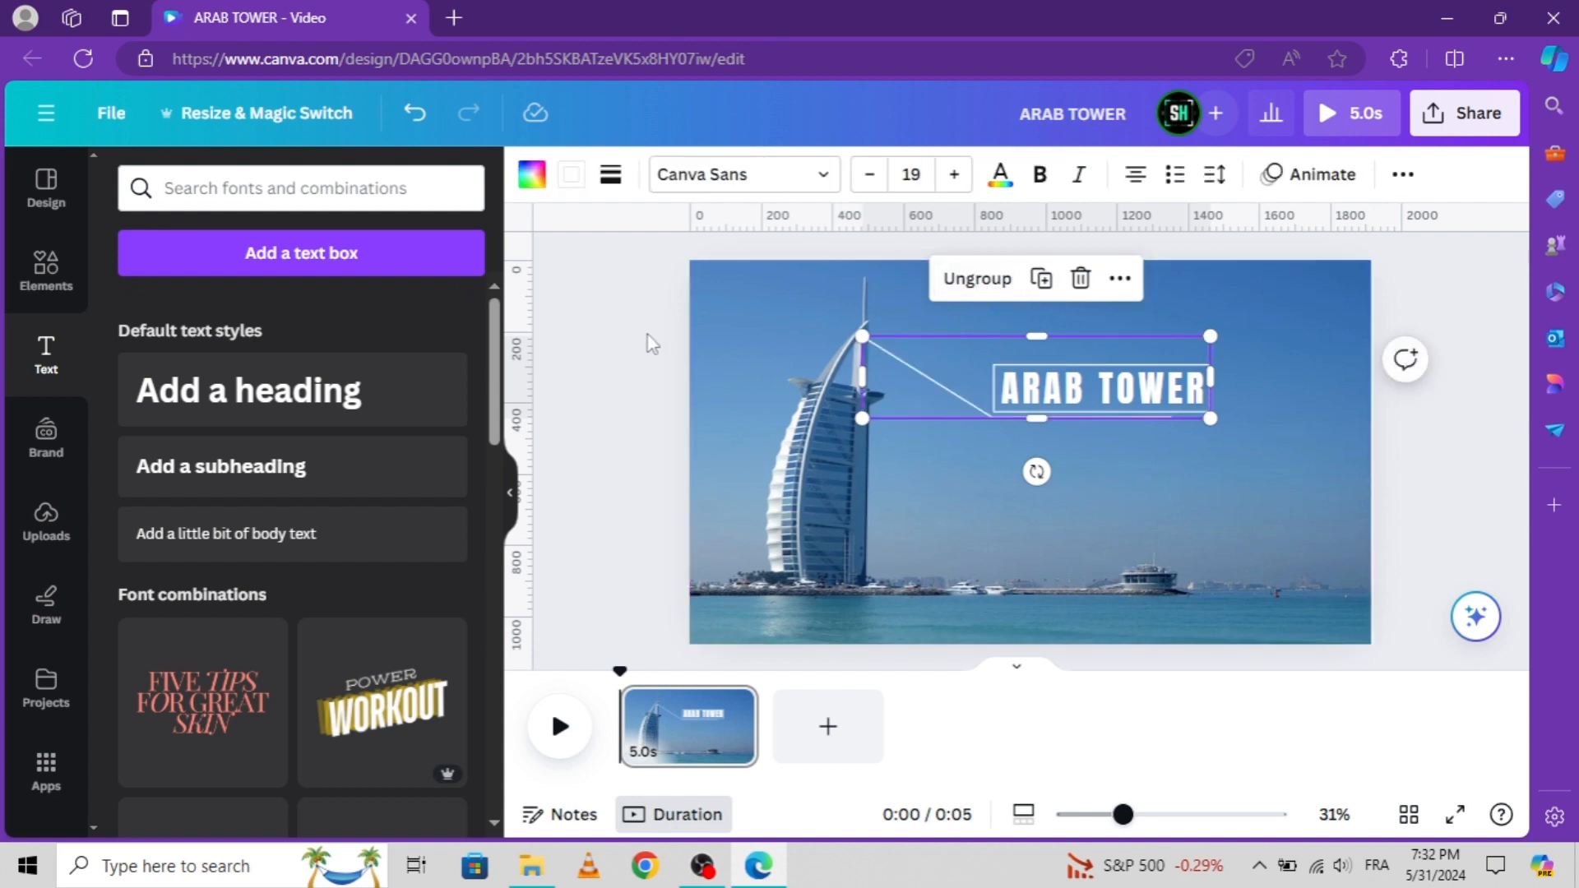
# - Apply the Wipe animation on enter to the grouped lines and rectangle, with the speed at about a quarter of its range
pyautogui.scroll(-1, 606, 341)
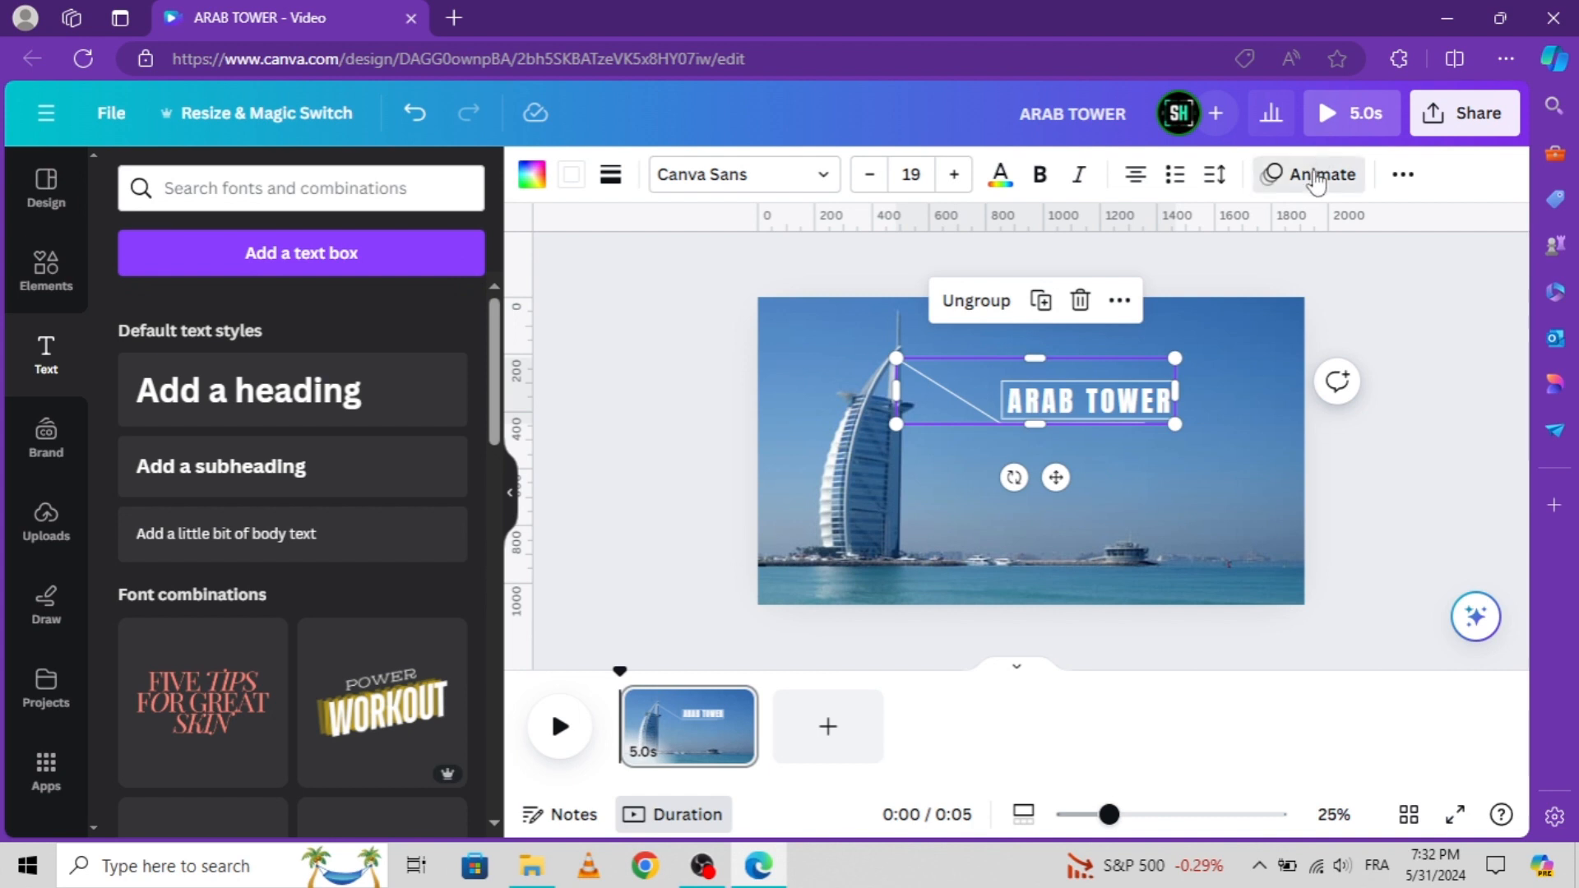
pyautogui.click(1314, 174)
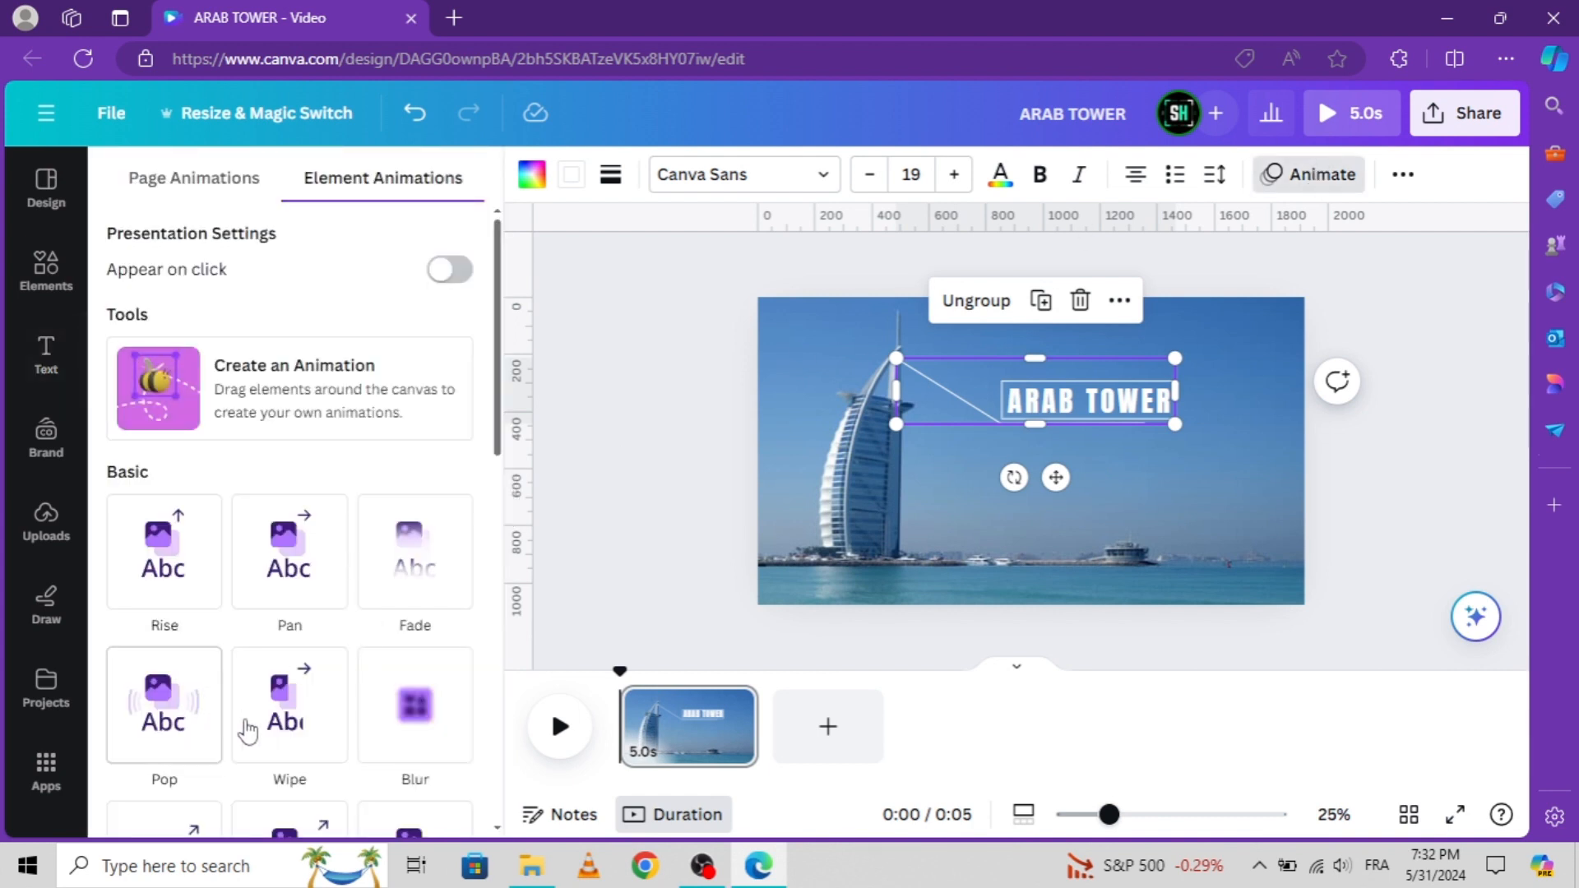
pyautogui.click(260, 732)
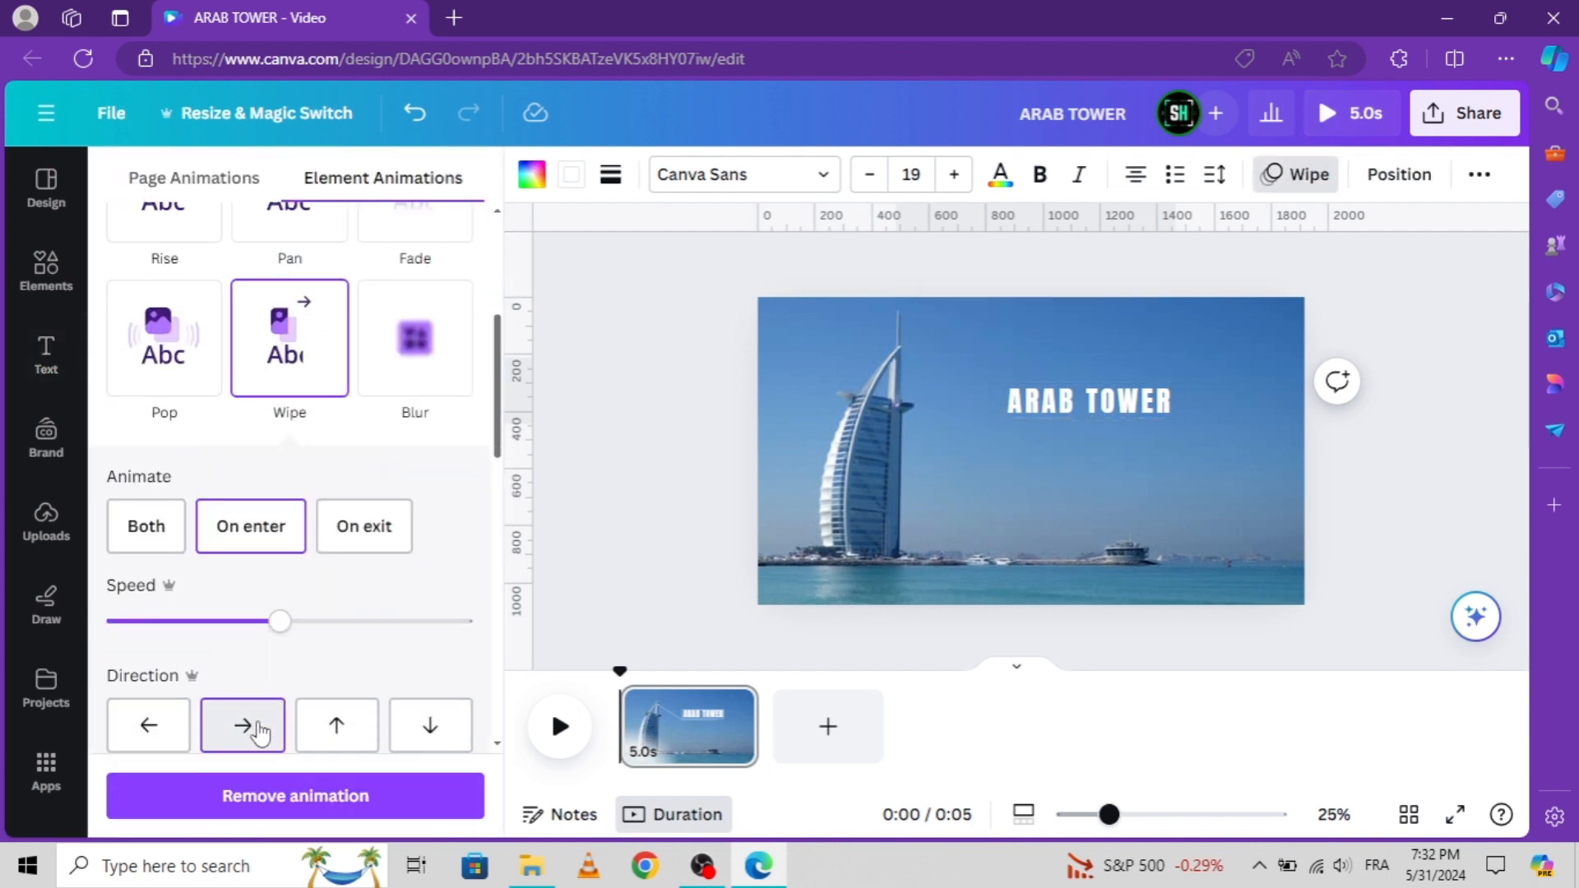
pyautogui.moveTo(276, 640); pyautogui.dragTo(193, 632)
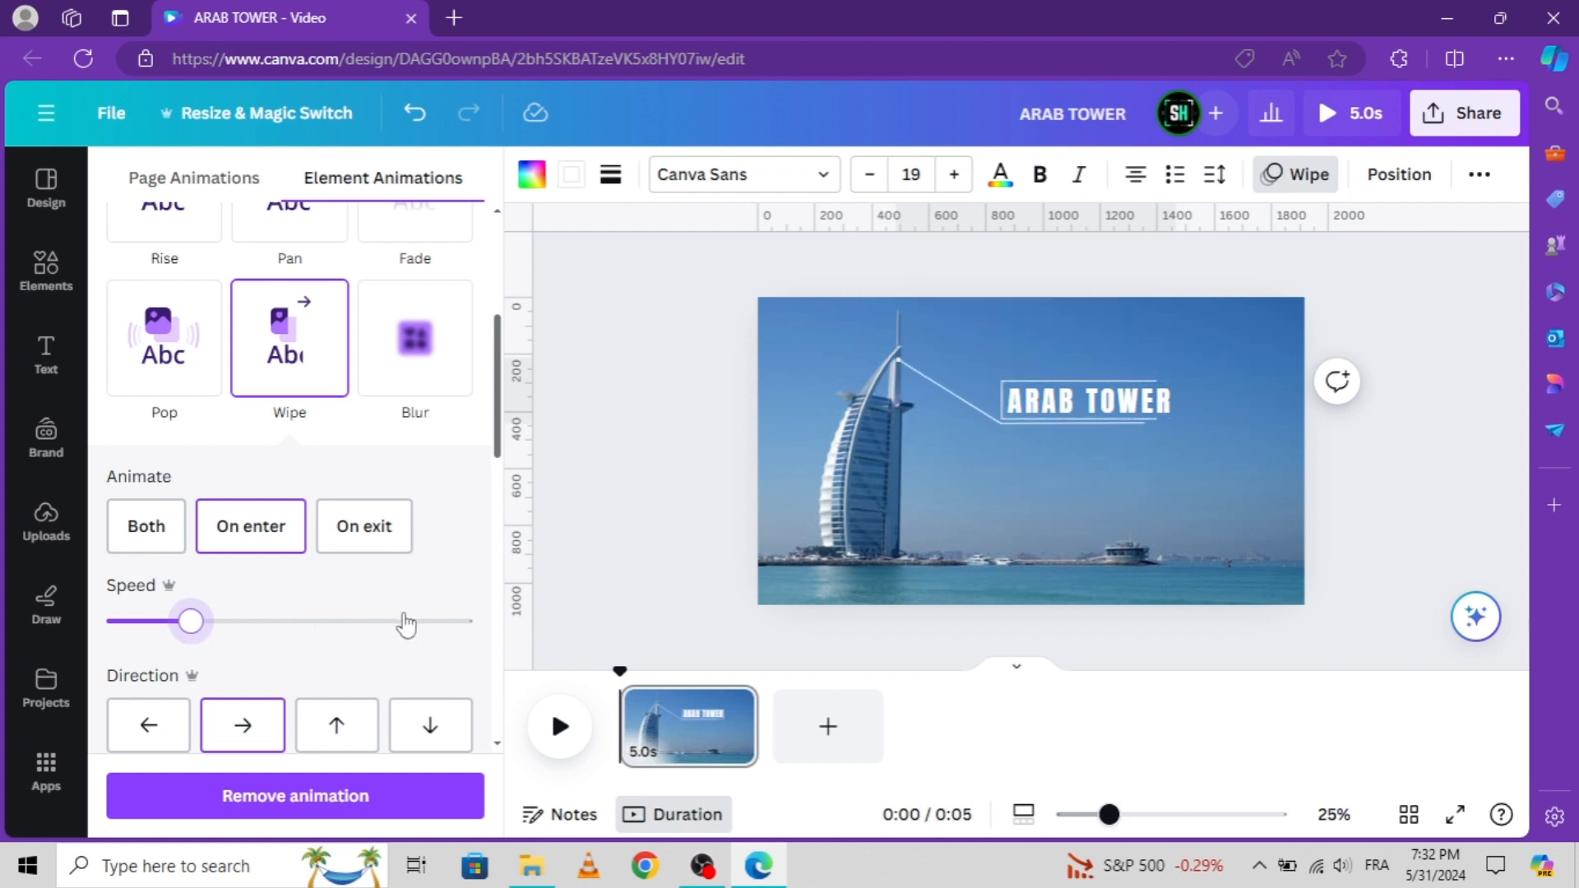
pyautogui.click(721, 536)
pyautogui.click(944, 421)
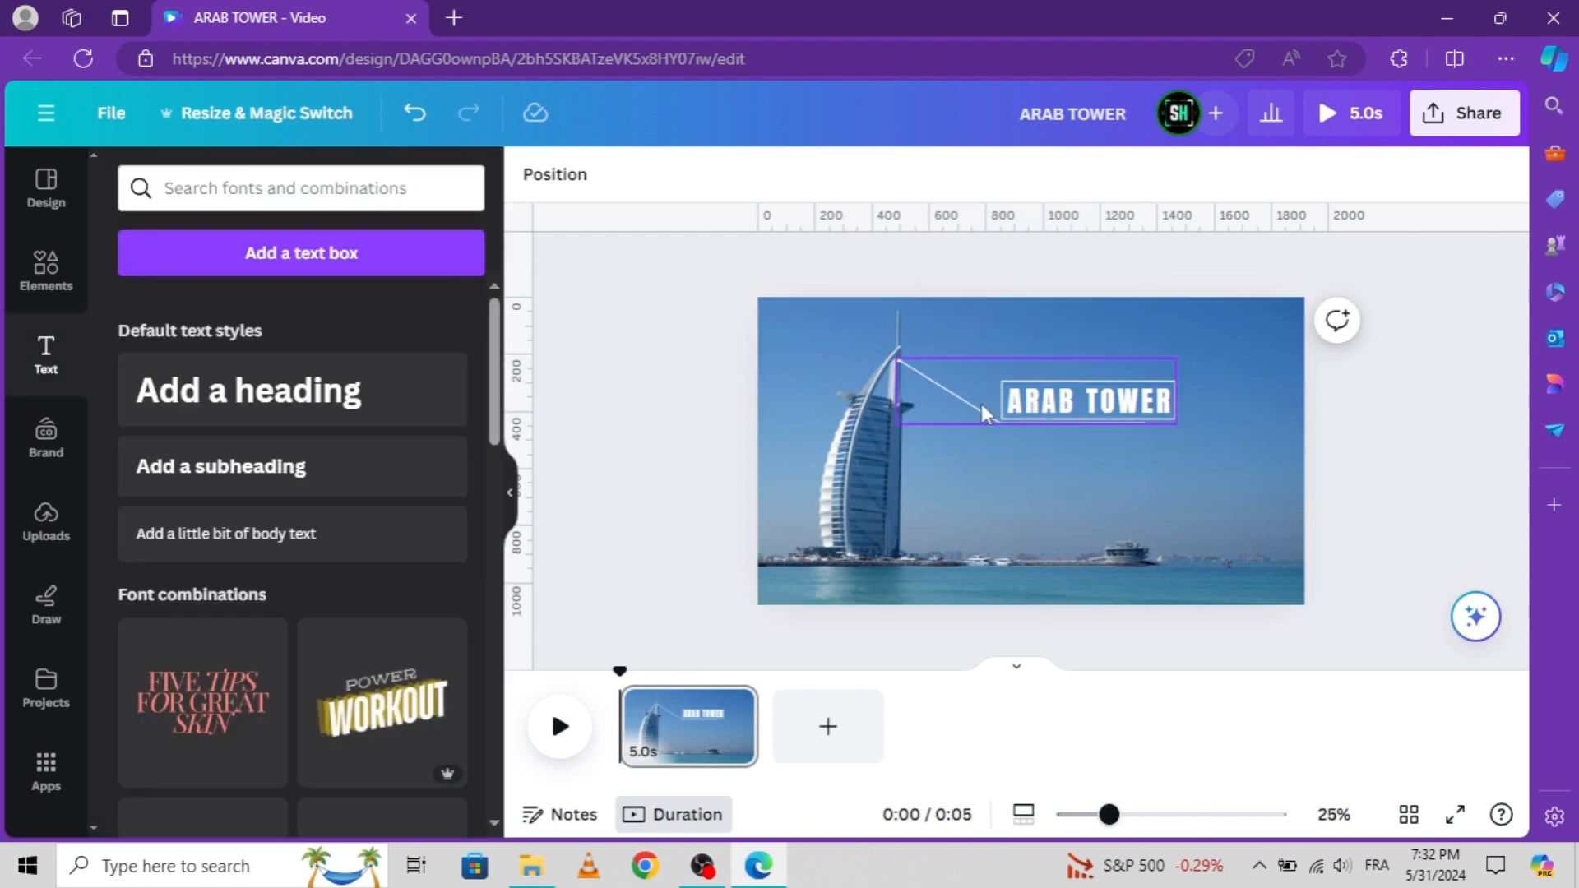
pyautogui.rightClick(944, 421)
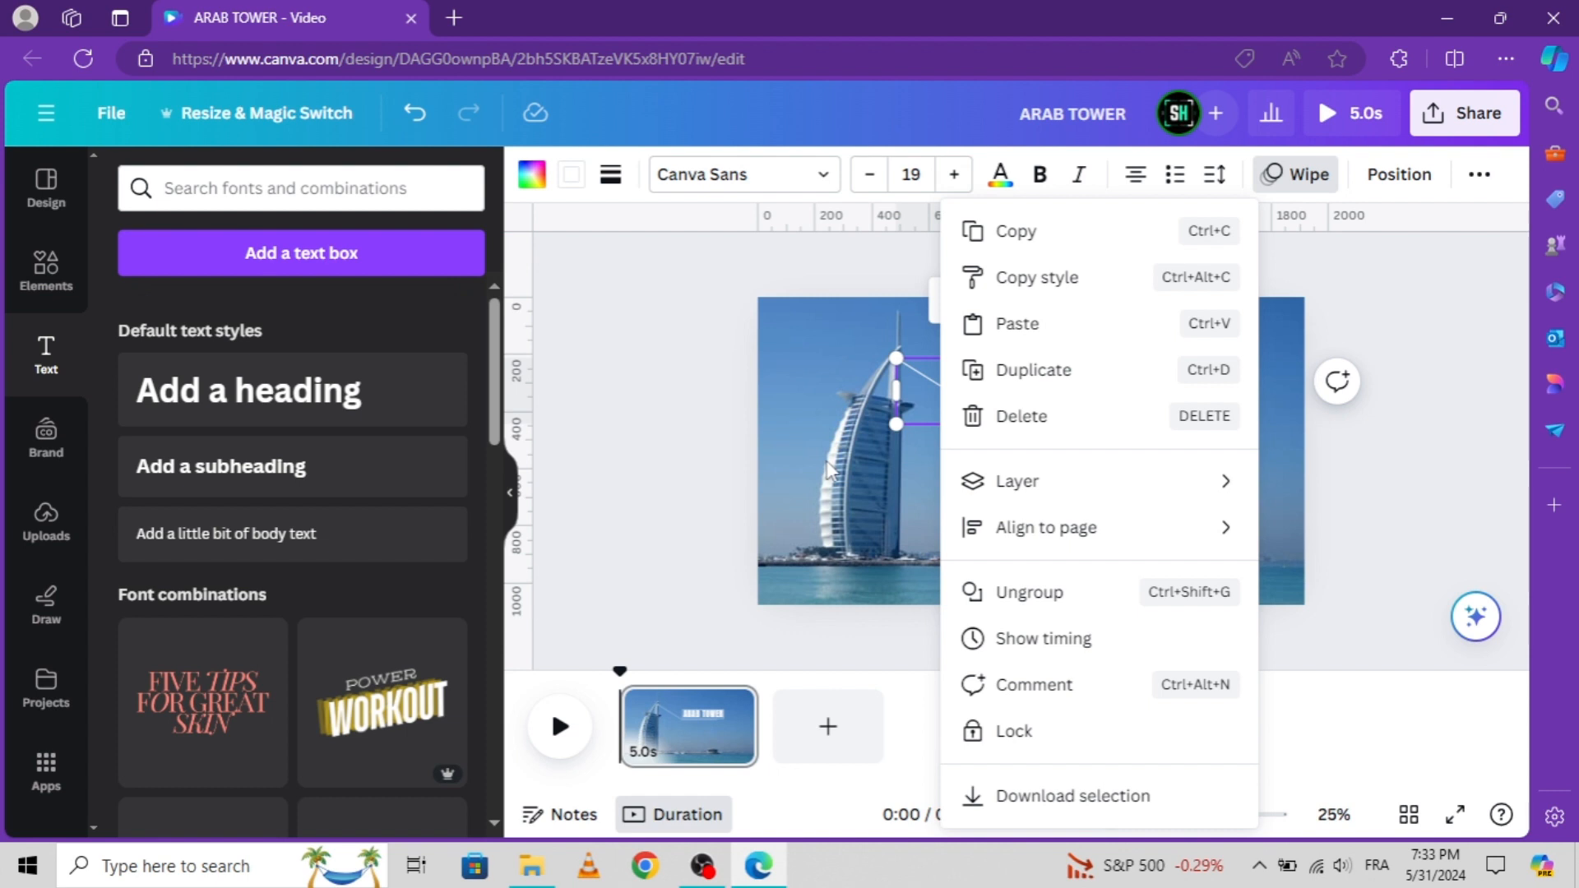
pyautogui.click(688, 465)
# - Apply the Neon text animation to the ARAB TOWER heading
pyautogui.doubleClick(1071, 403)
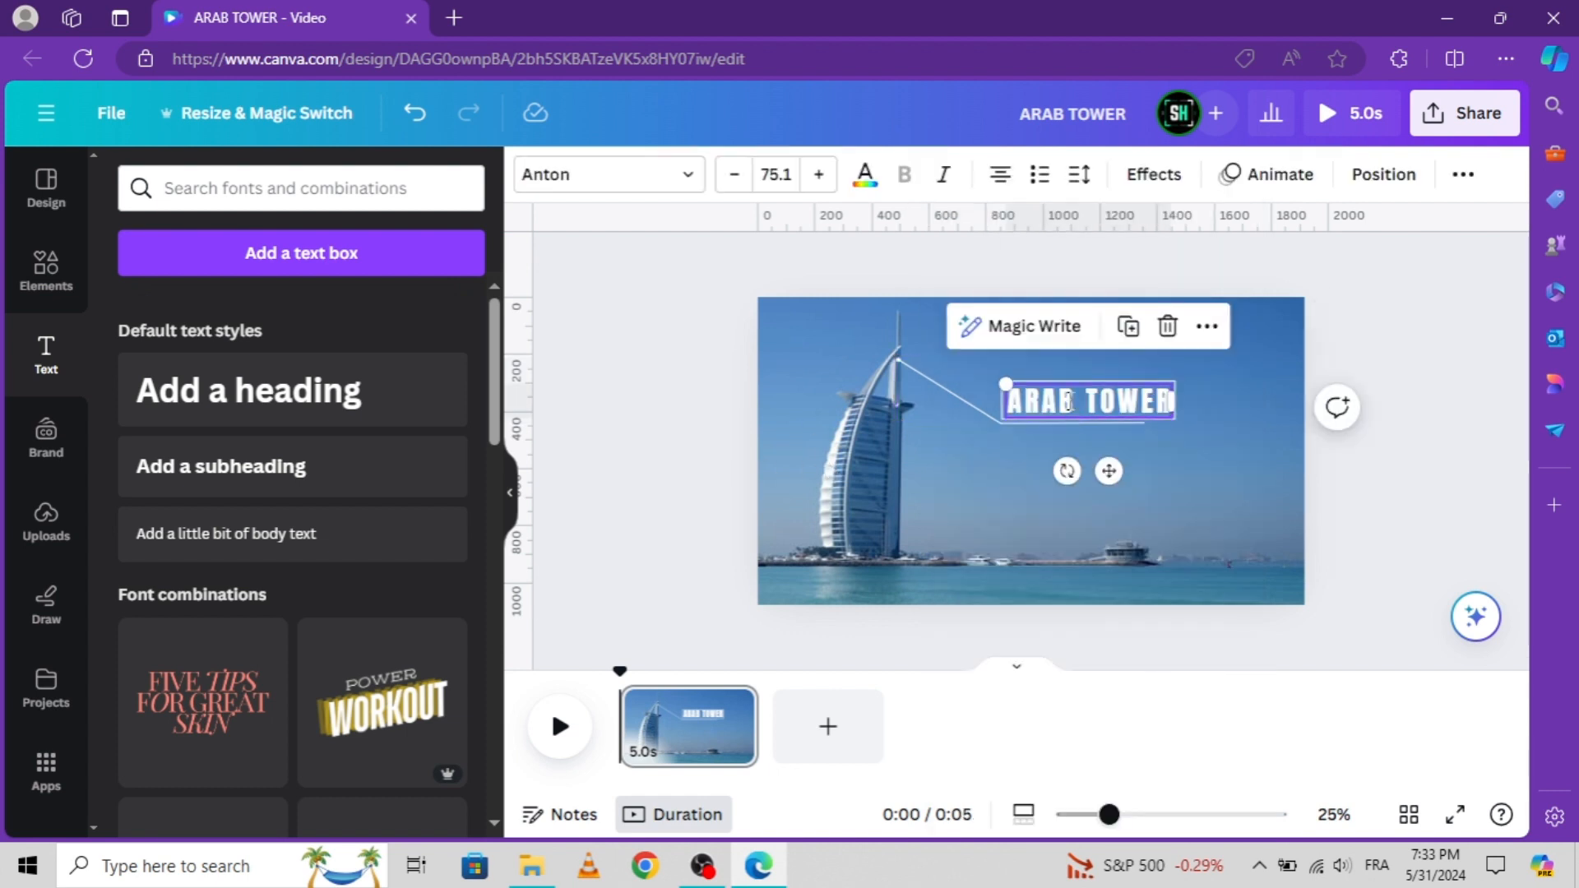
pyautogui.click(1287, 182)
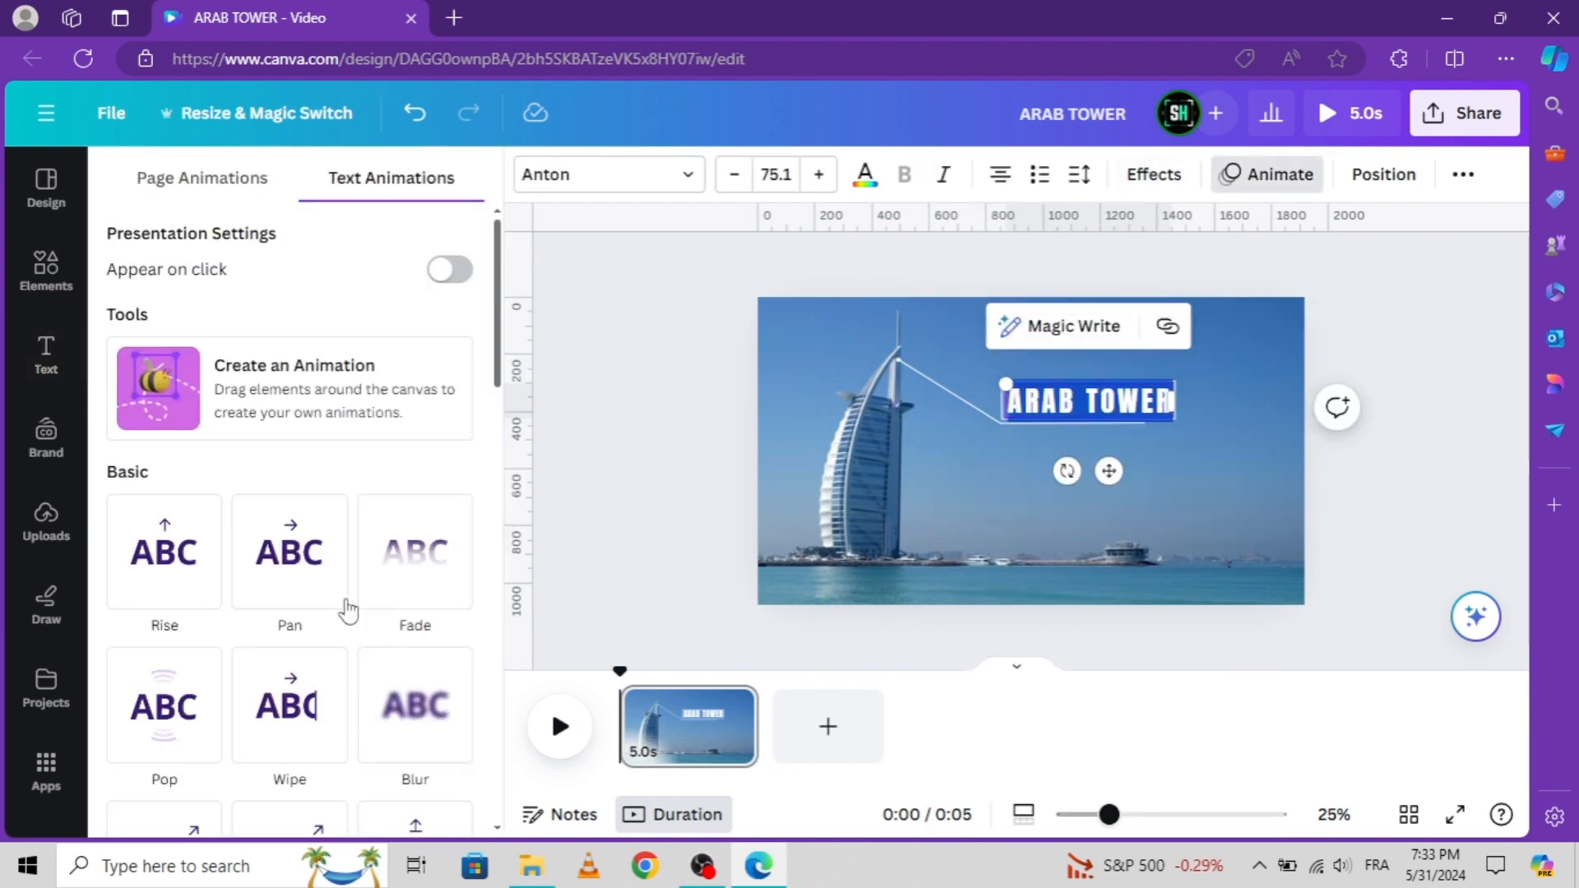
pyautogui.scroll(-15, 287, 666)
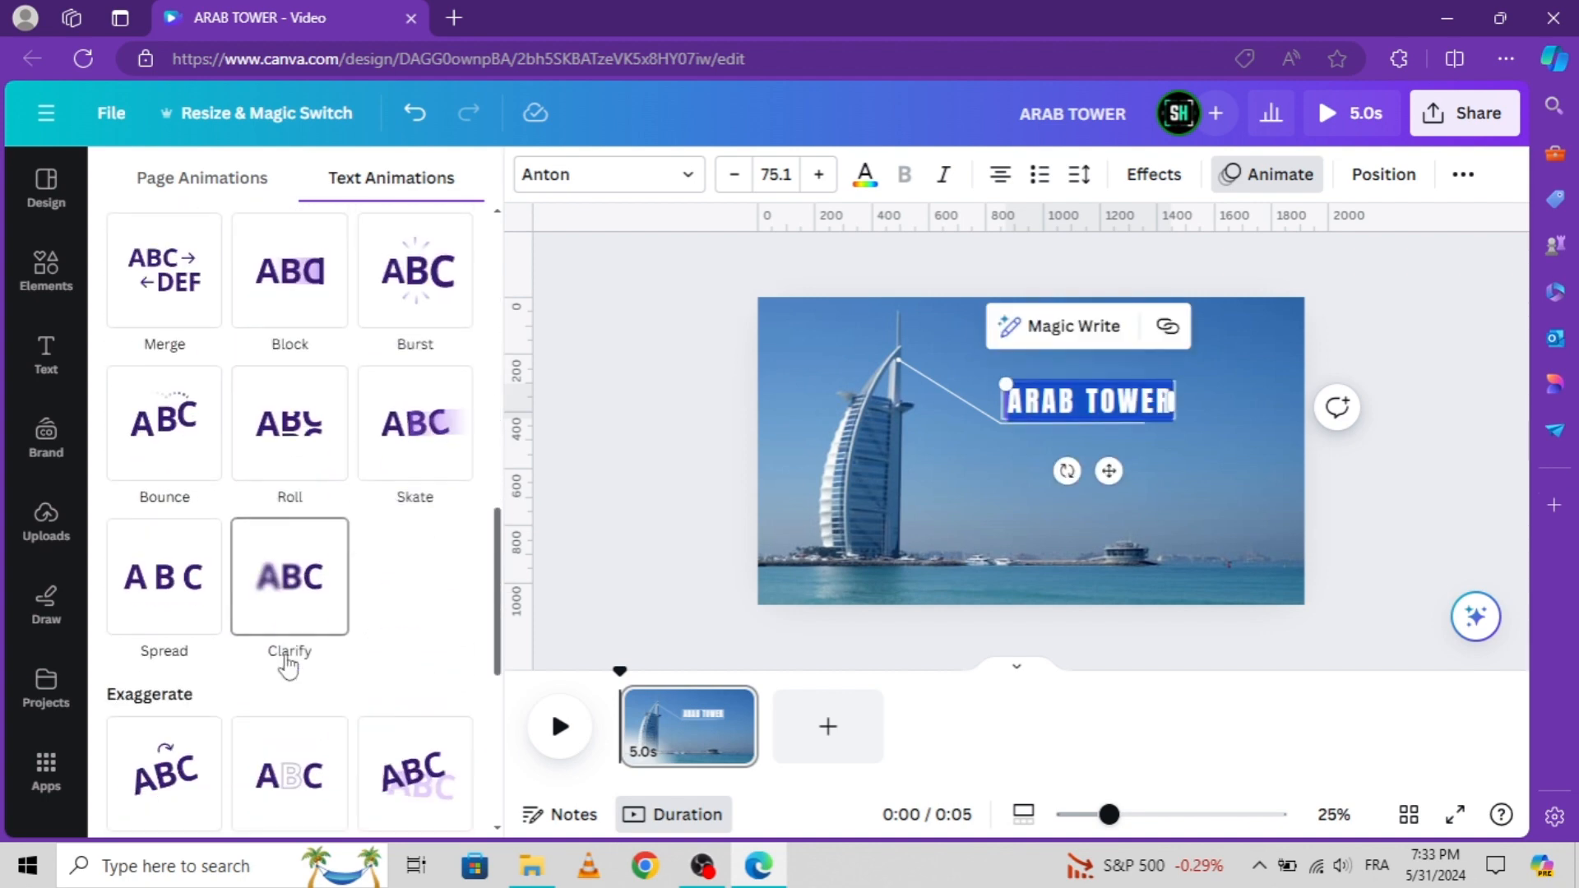
pyautogui.scroll(-3, 288, 666)
pyautogui.scroll(5, 289, 659)
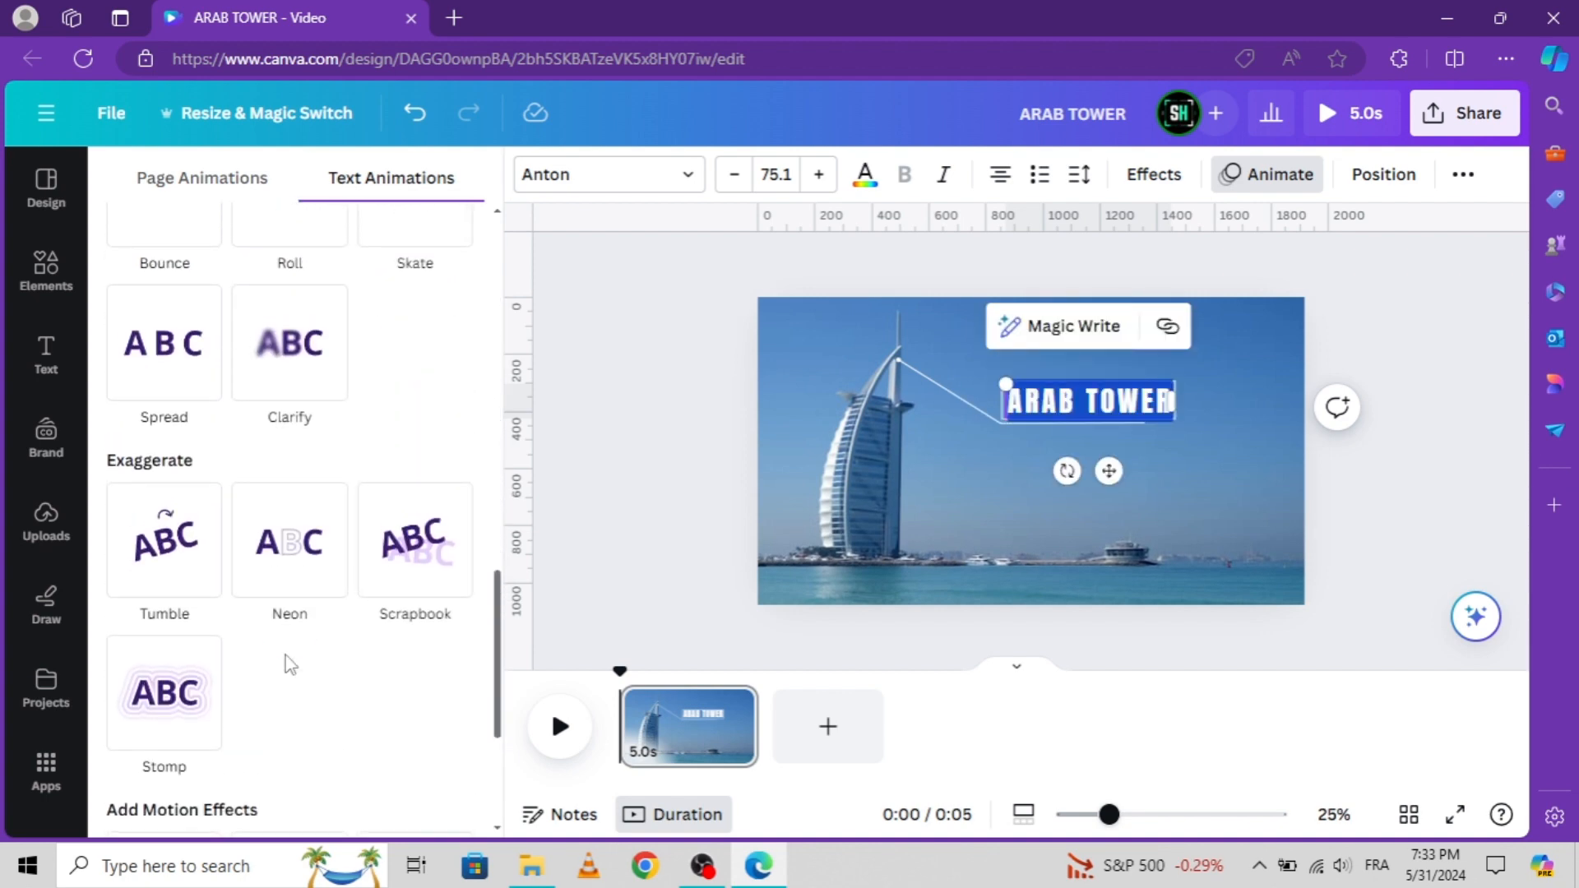
pyautogui.click(310, 589)
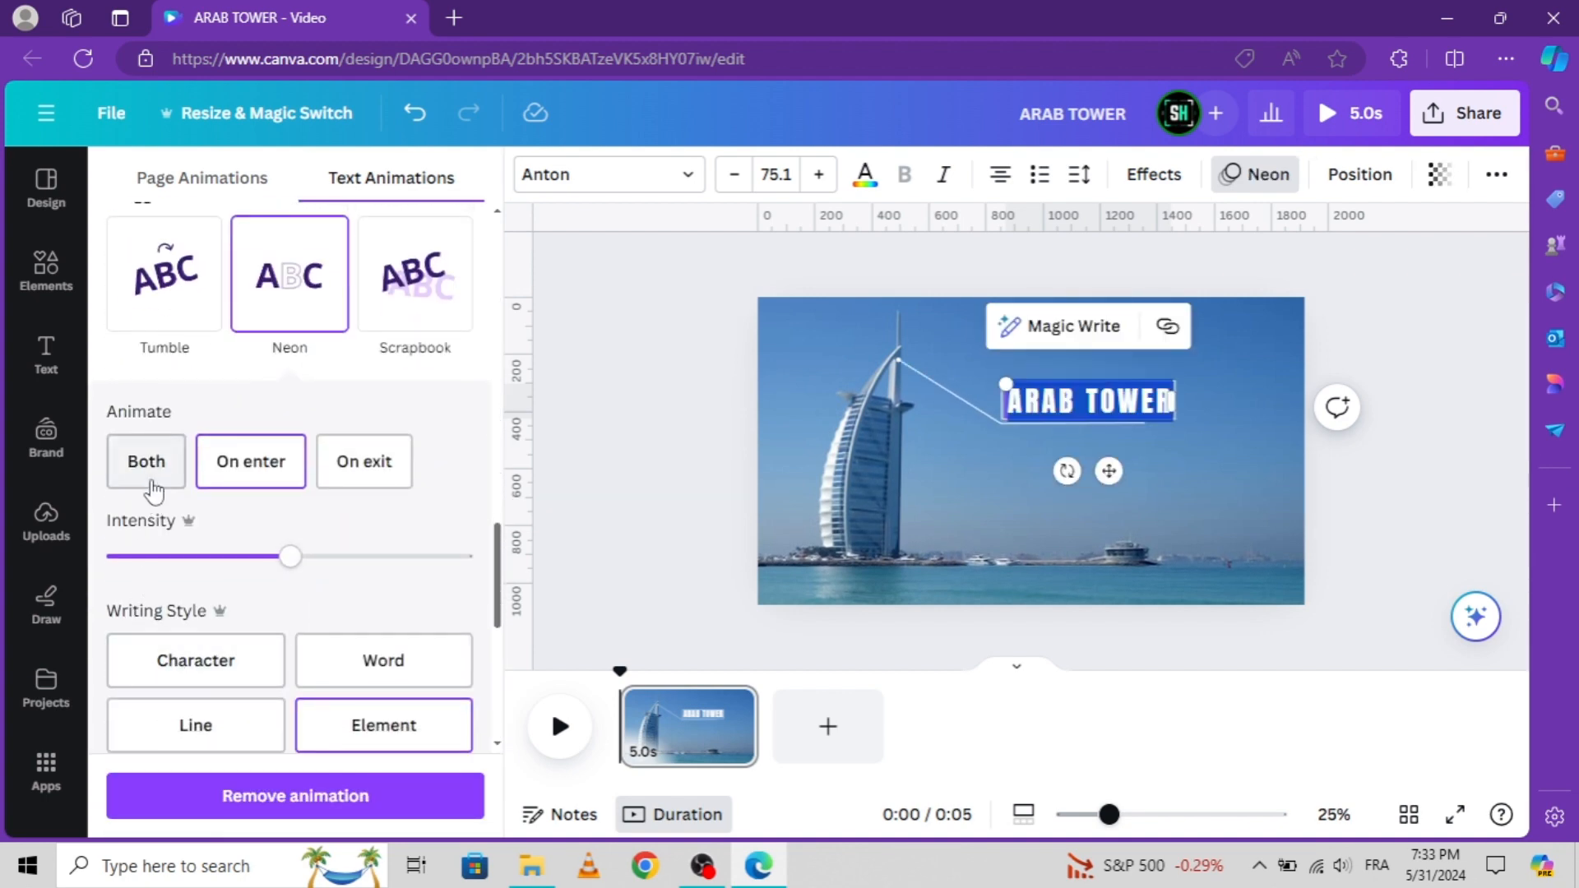
# - Set the heading's Neon animation to play on enter with the Character writing style
pyautogui.click(151, 473)
pyautogui.click(243, 463)
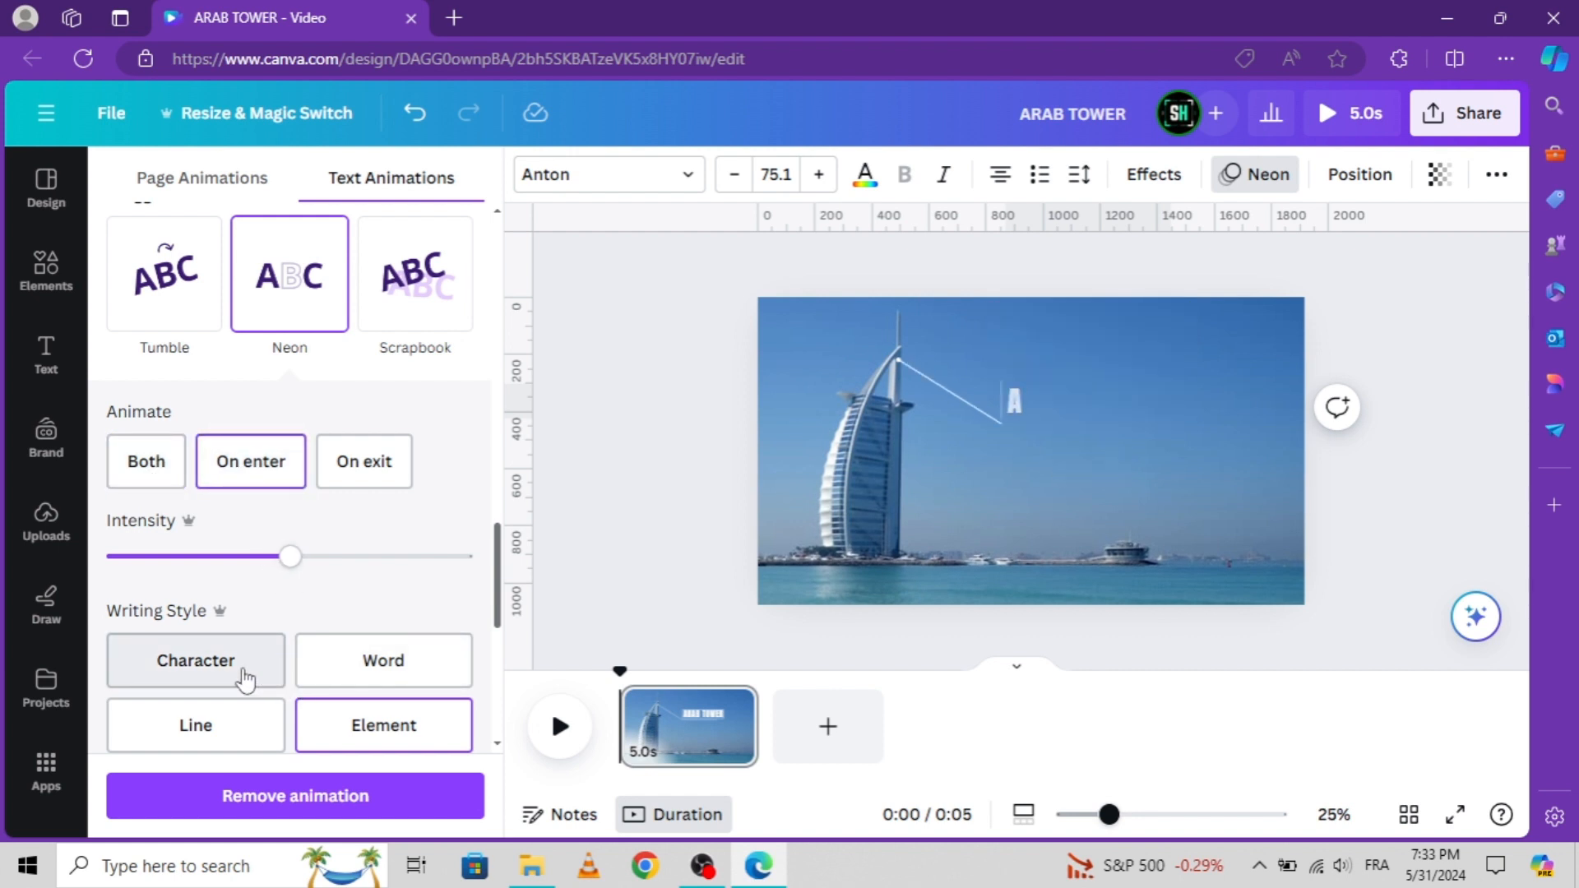
pyautogui.click(241, 677)
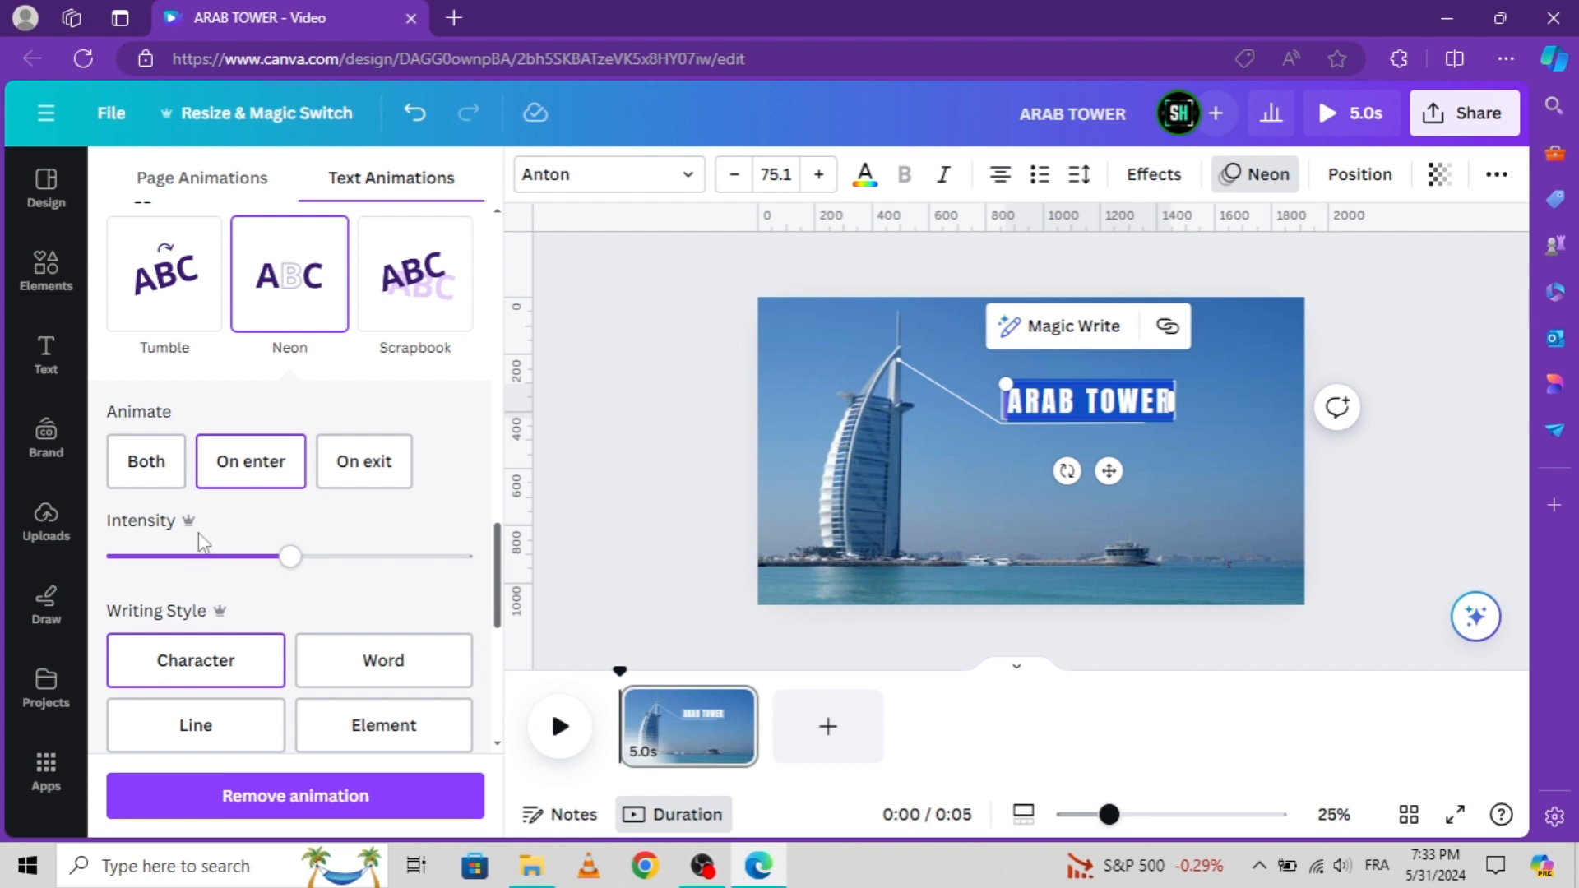
# - Lower the Neon animation's intensity to about one seventh of its range and deselect the ARAB TOWER heading
pyautogui.click(194, 567)
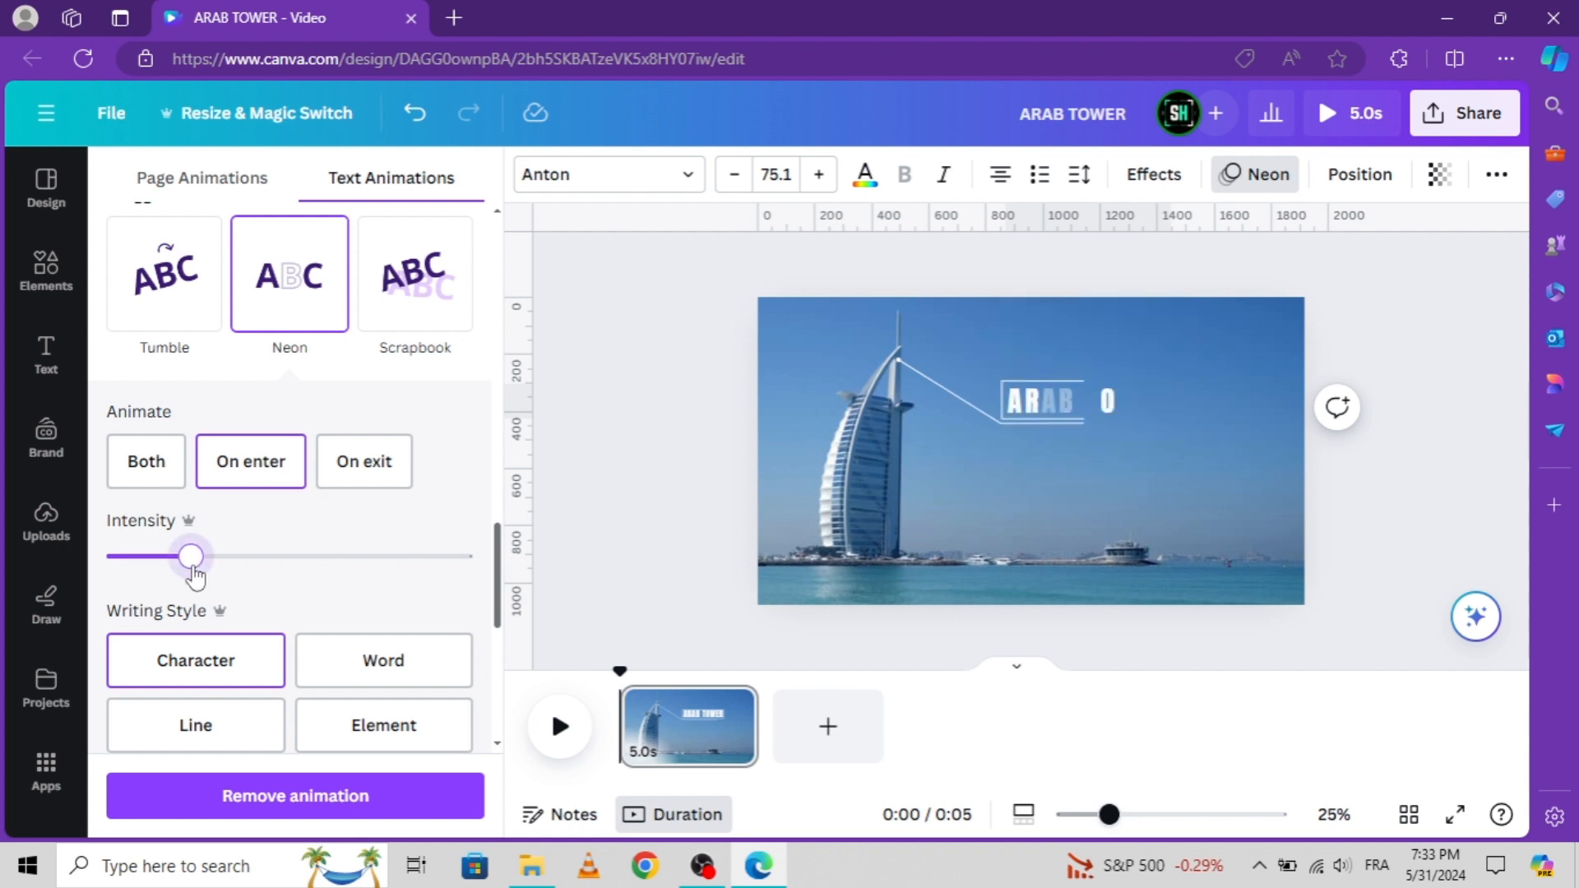
pyautogui.click(157, 558)
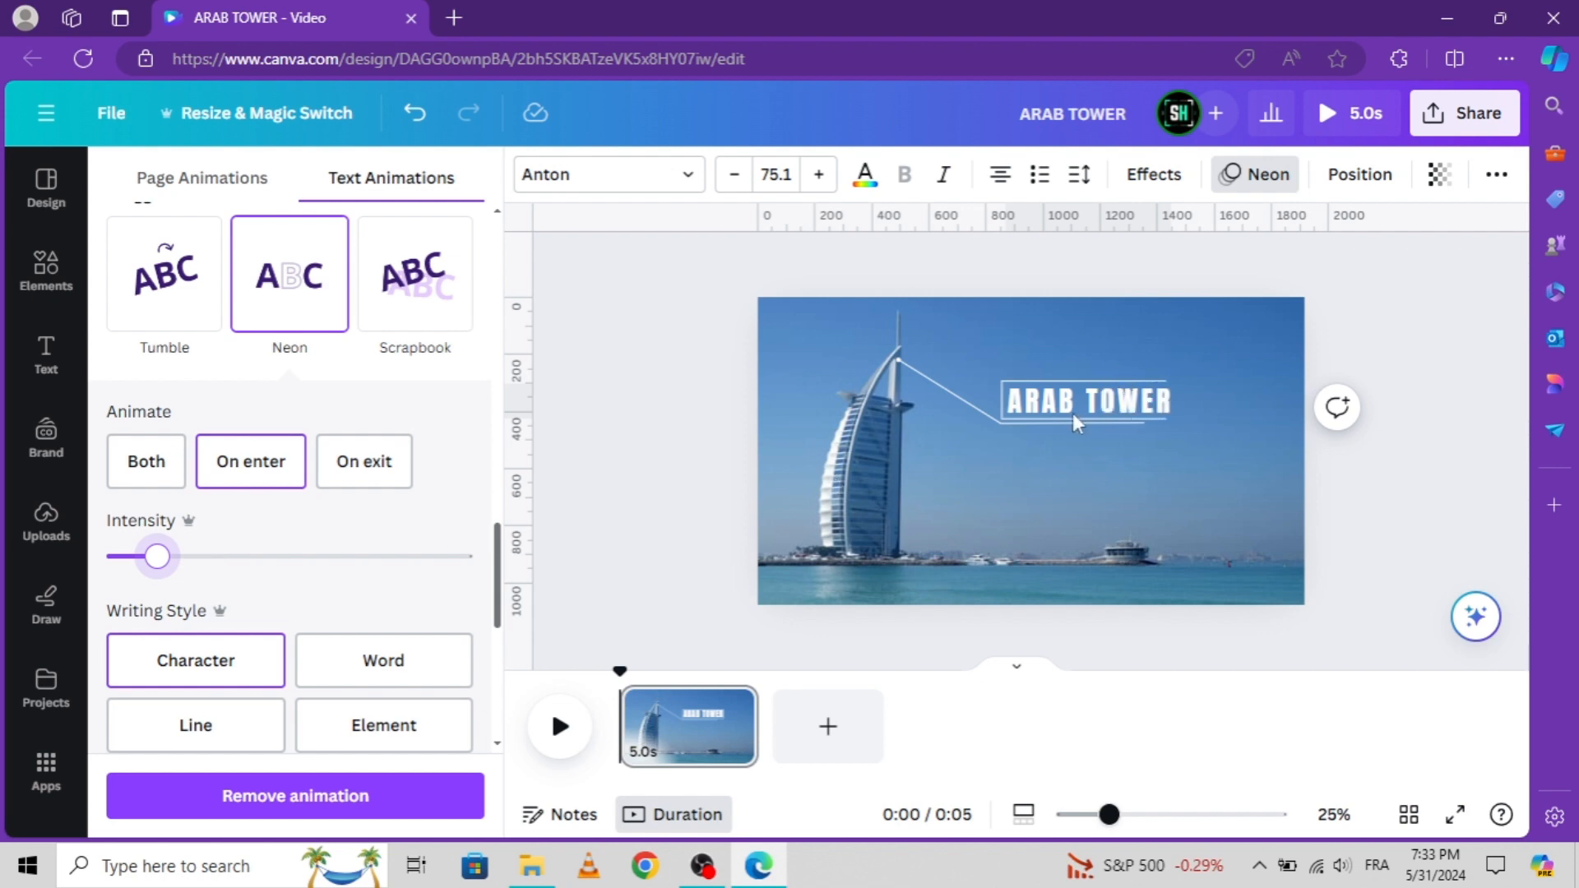
pyautogui.doubleClick(1067, 401)
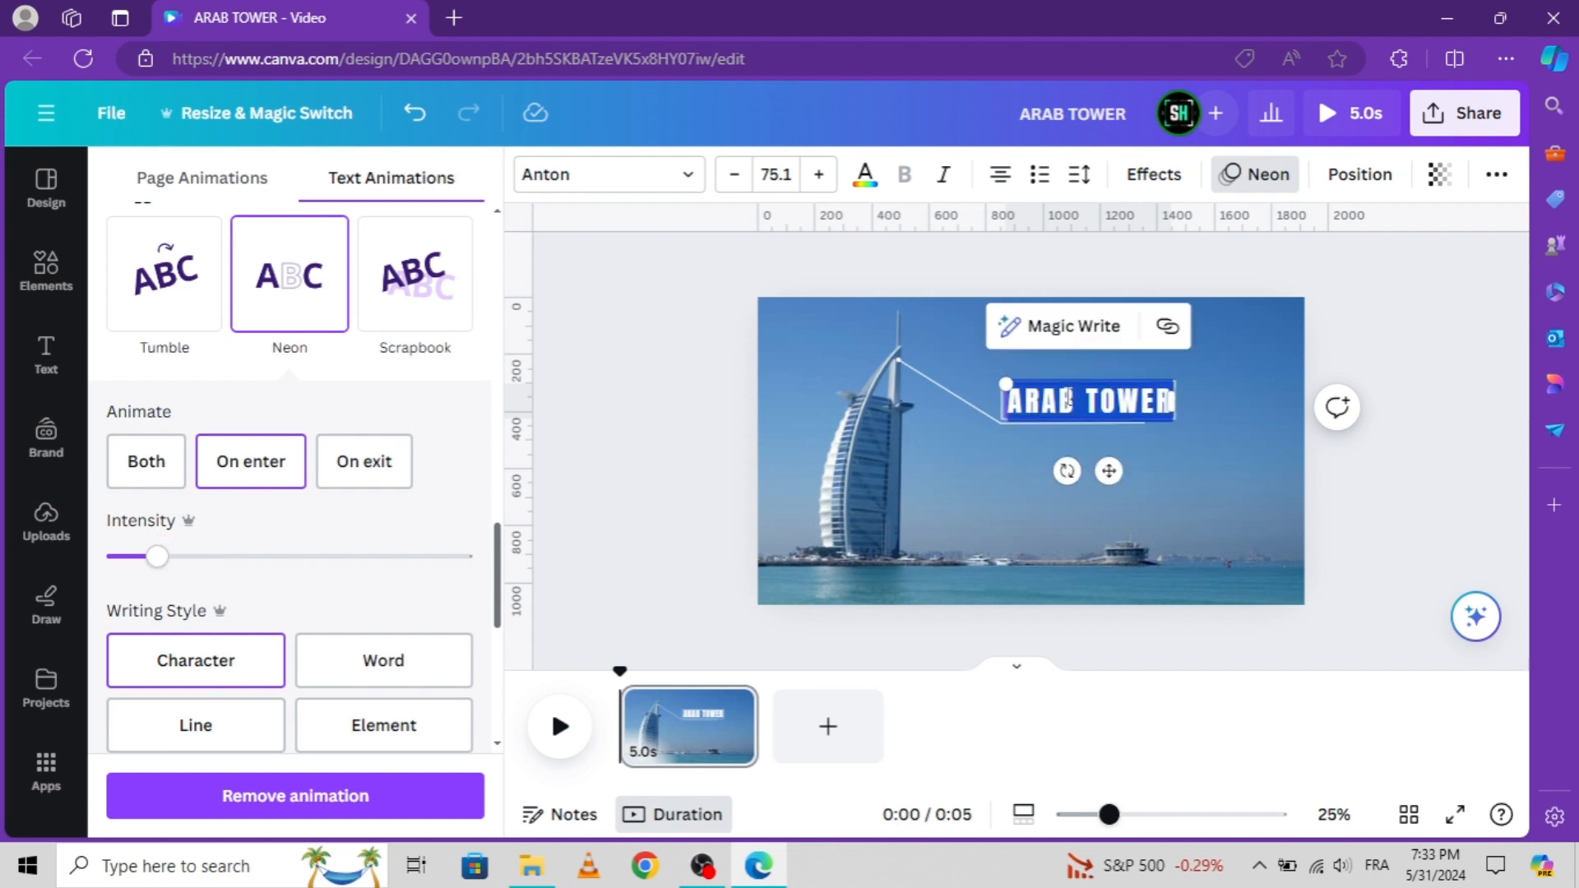
pyautogui.click(697, 469)
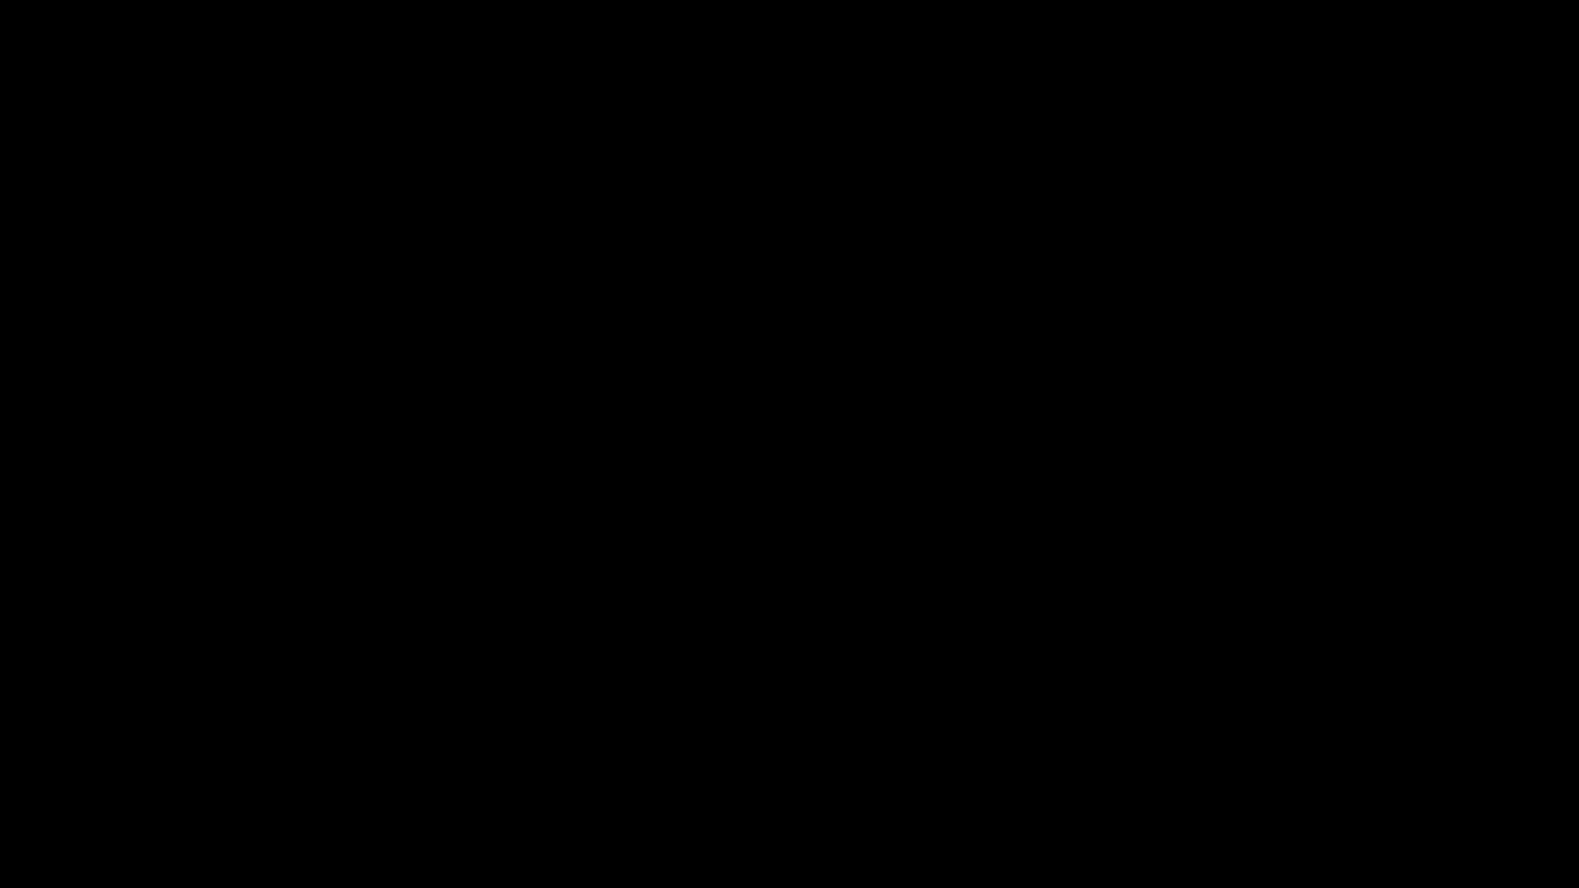